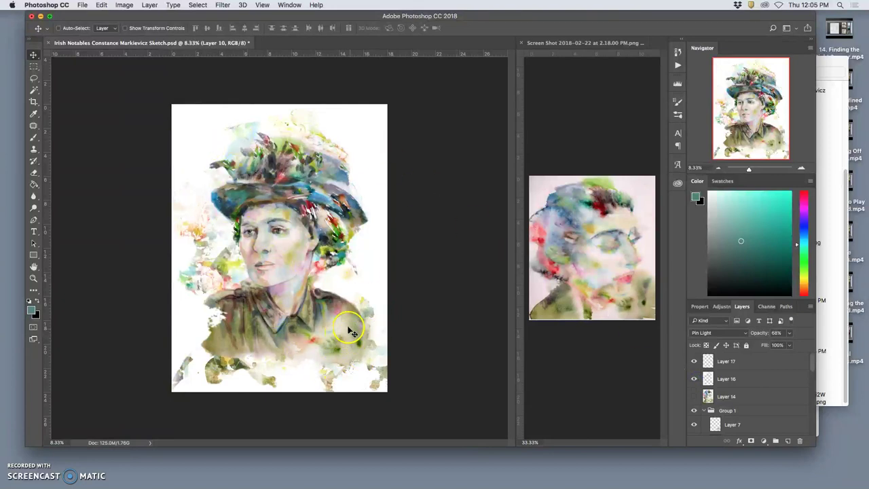
# Compare the portrait with and without Layer 5 copy 2 and Layer 15 visible.
pyautogui.moveTo(803, 372); pyautogui.dragTo(808, 423)
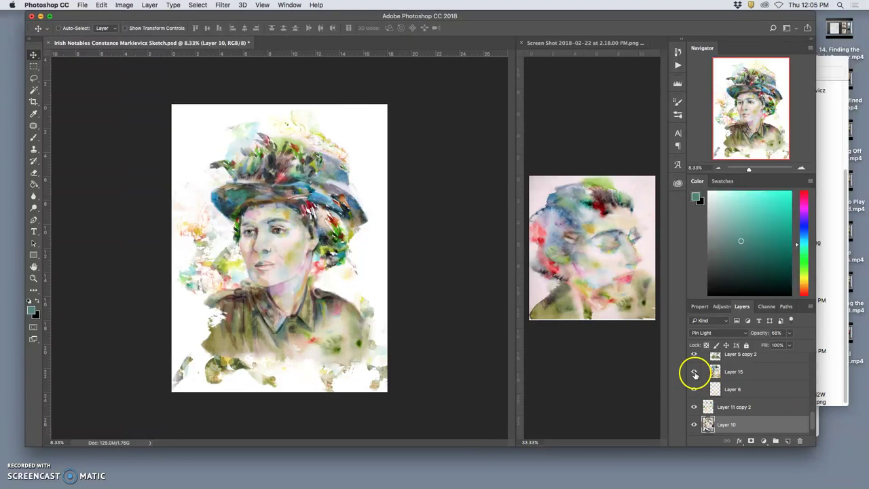
pyautogui.click(693, 372)
pyautogui.click(694, 355)
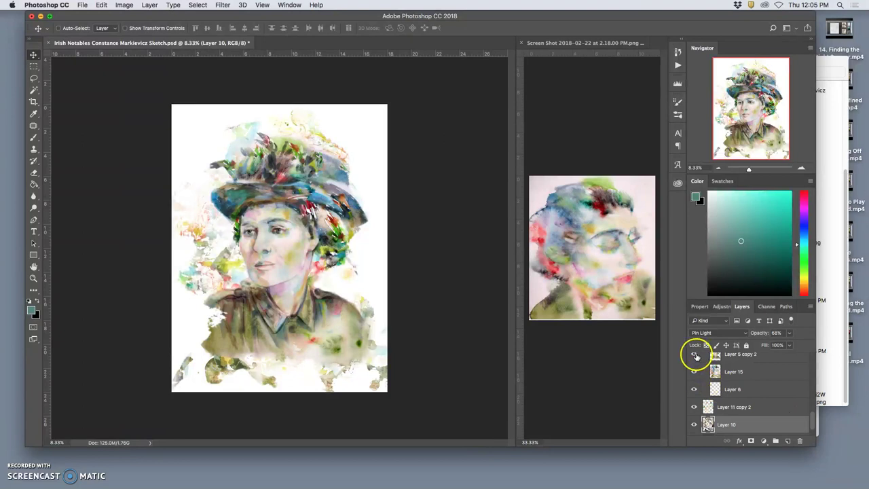
pyautogui.click(695, 355)
pyautogui.click(694, 355)
pyautogui.click(694, 355)
pyautogui.click(694, 372)
pyautogui.click(695, 372)
pyautogui.click(694, 371)
pyautogui.click(695, 370)
pyautogui.click(694, 371)
pyautogui.click(695, 371)
# Examine what Layer 10 contributes to the background splashes and lower edge by switching its visibility off and on.
pyautogui.click(694, 424)
pyautogui.click(694, 425)
pyautogui.click(694, 425)
pyautogui.click(694, 424)
pyautogui.click(694, 424)
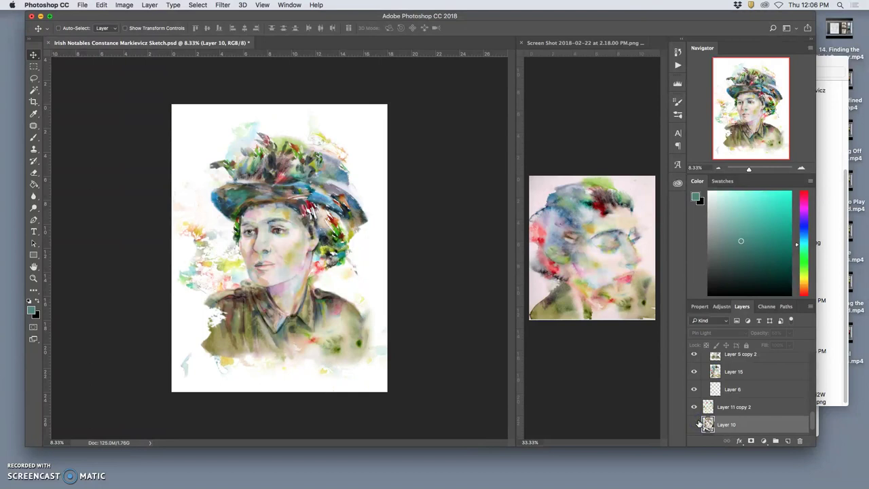
pyautogui.click(694, 425)
pyautogui.click(694, 424)
pyautogui.click(694, 424)
pyautogui.click(694, 424)
pyautogui.click(695, 424)
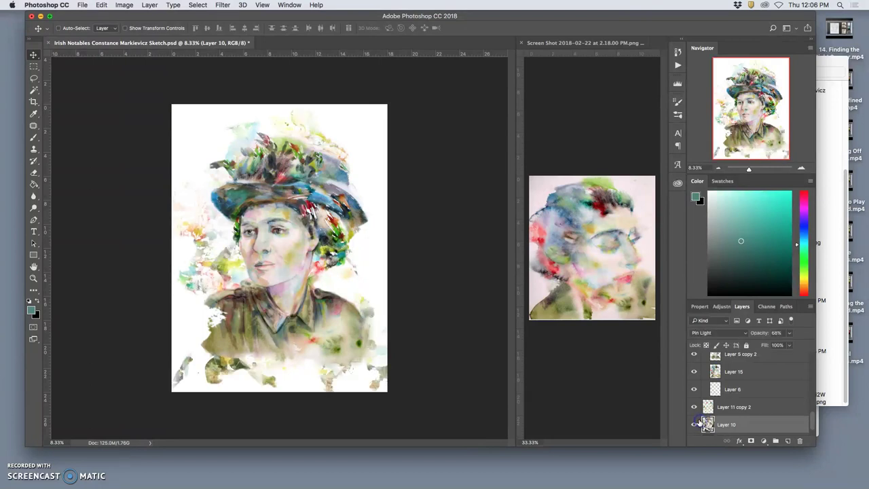
pyautogui.click(694, 424)
pyautogui.click(695, 425)
pyautogui.click(695, 424)
pyautogui.click(694, 424)
pyautogui.click(694, 424)
pyautogui.click(694, 424)
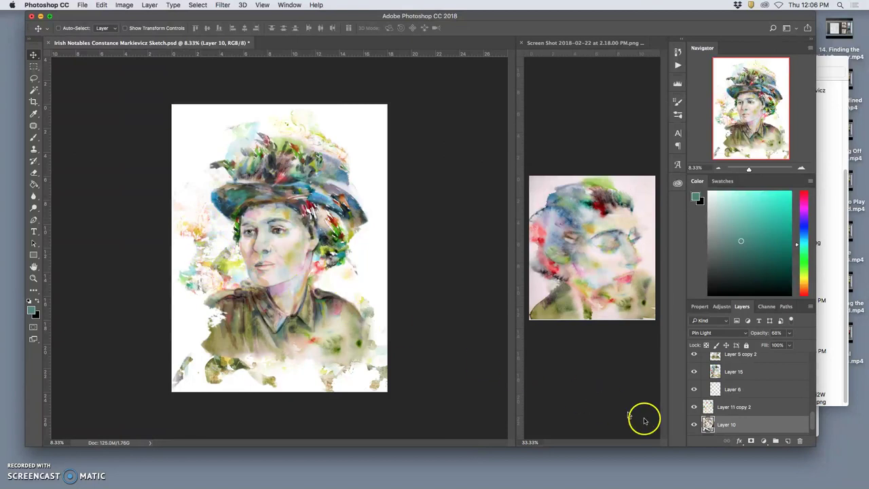
pyautogui.click(695, 424)
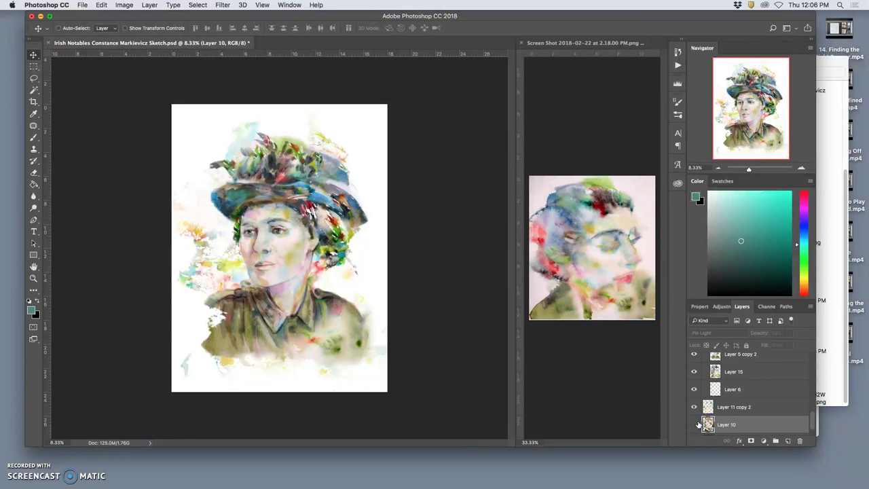
pyautogui.click(695, 424)
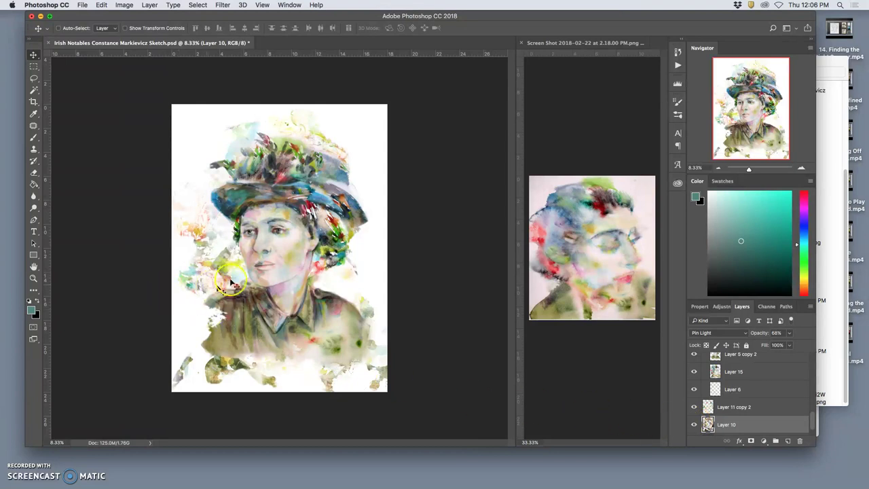
# Lasso the upper part of the canvas around the hat and face and copy that area of Layer 10 to a new layer.
pyautogui.click(33, 78)
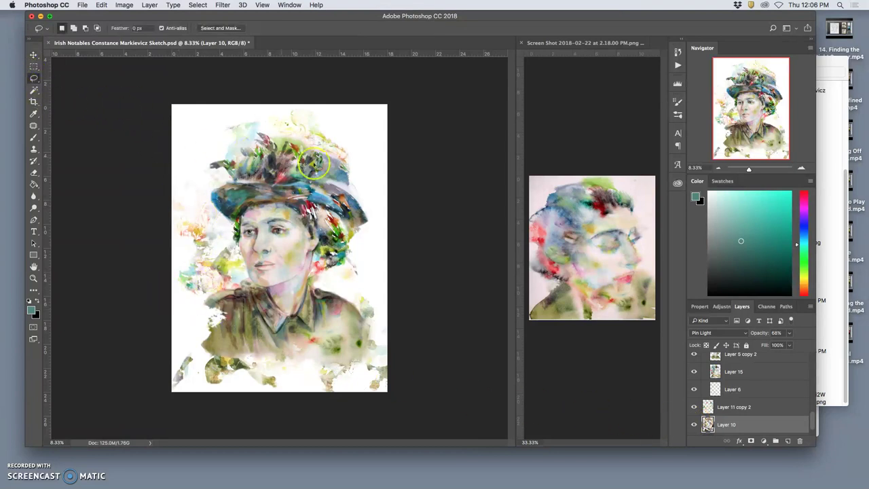
pyautogui.moveTo(228, 98)
pyautogui.mouseDown()
pyautogui.moveTo(161, 141)
pyautogui.moveTo(148, 196)
pyautogui.moveTo(157, 240)
pyautogui.moveTo(179, 262)
pyautogui.mouseUp()
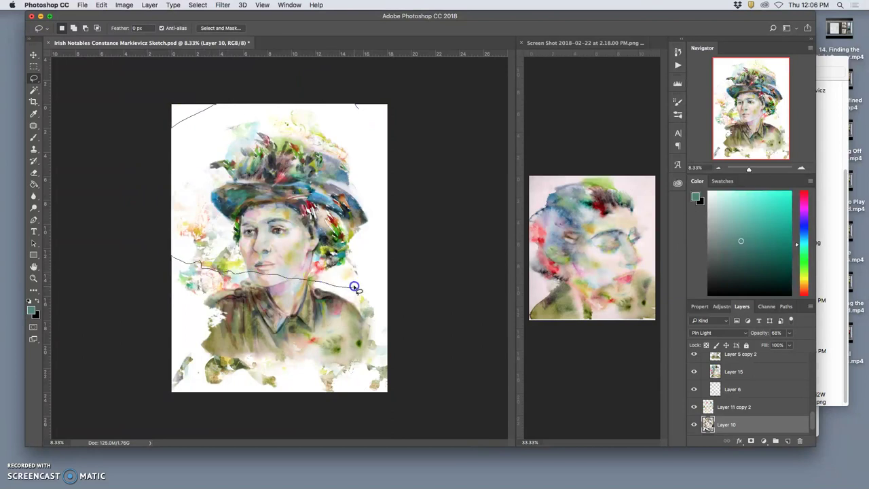
pyautogui.moveTo(397, 112); pyautogui.dragTo(406, 124)
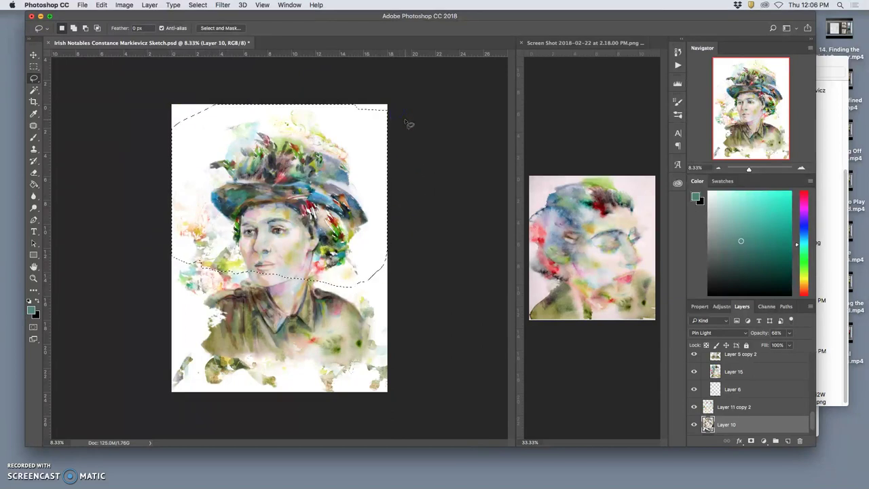
pyautogui.press('super+j')
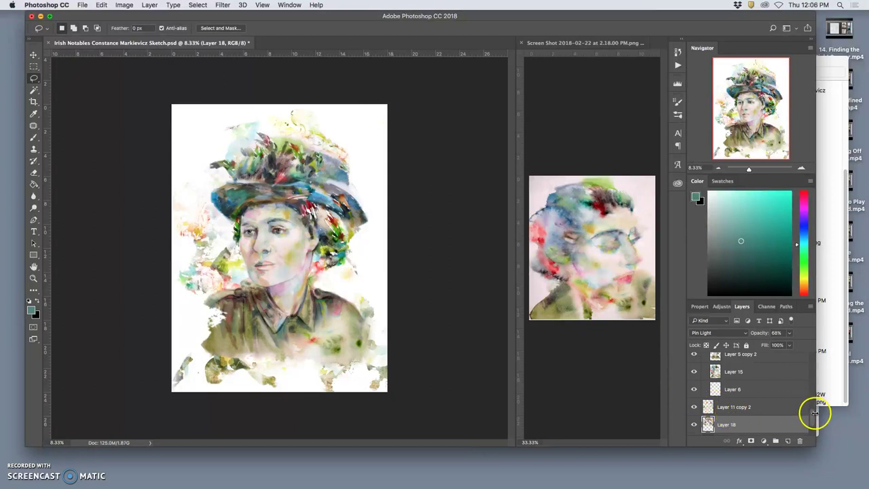
# Compare the portrait with and without the original Layer 10 and leave that layer hidden.
pyautogui.scroll(-2, 813, 414)
pyautogui.click(694, 408)
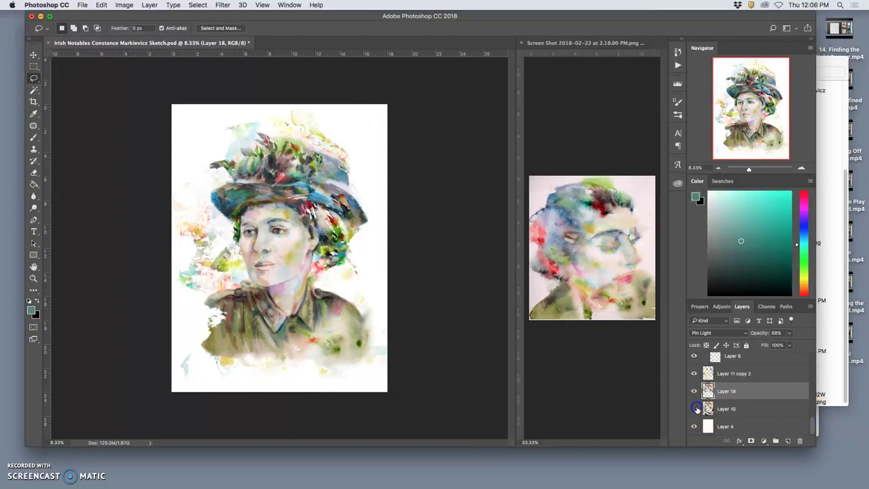
pyautogui.click(695, 408)
pyautogui.click(694, 408)
pyautogui.click(695, 408)
pyautogui.click(695, 407)
pyautogui.click(694, 408)
pyautogui.click(694, 408)
pyautogui.click(695, 407)
pyautogui.click(694, 407)
pyautogui.click(694, 407)
pyautogui.click(694, 408)
pyautogui.moveTo(234, 252)
pyautogui.mouseDown()
pyautogui.moveTo(209, 278)
pyautogui.moveTo(230, 266)
pyautogui.mouseUp()
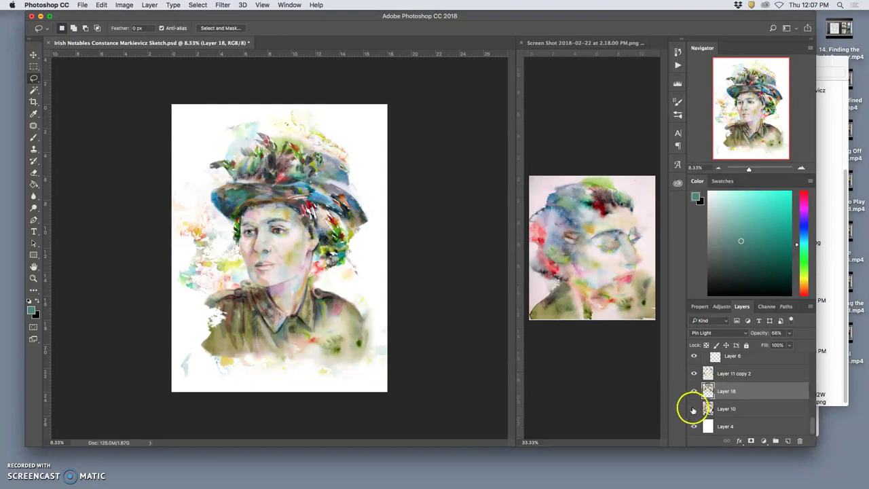
pyautogui.press('super+d')
# Compare the portrait with and without Layer 18 and check that layer's blending options.
pyautogui.click(694, 391)
pyautogui.click(694, 391)
pyautogui.click(694, 391)
pyautogui.click(694, 391)
pyautogui.doubleClick(703, 390)
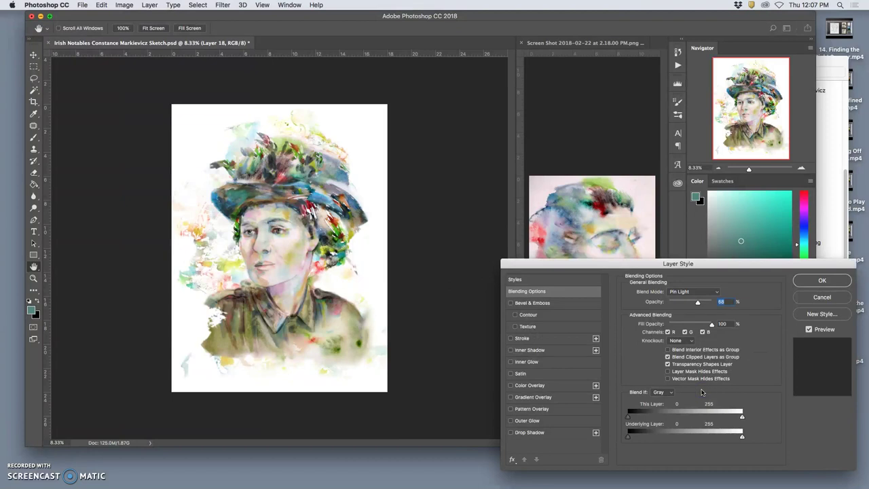
pyautogui.click(821, 279)
pyautogui.click(694, 391)
pyautogui.click(694, 391)
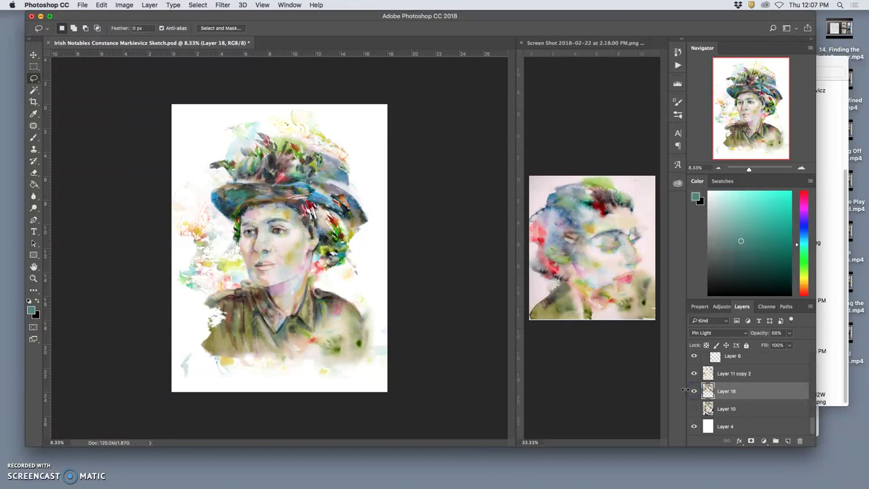
# Check what Layer 17 and Layer 16 add to the painting by switching their visibility off and on.
pyautogui.moveTo(812, 423); pyautogui.dragTo(812, 342)
pyautogui.click(694, 361)
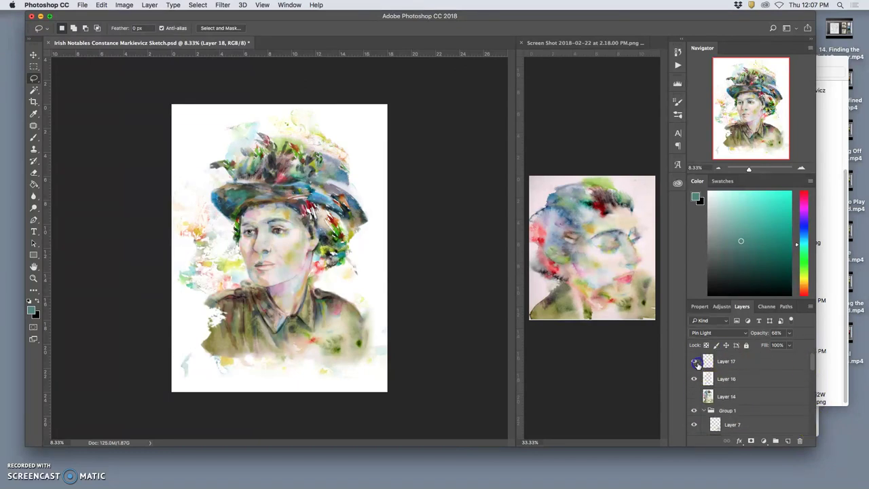
pyautogui.click(695, 380)
pyautogui.click(695, 380)
pyautogui.click(694, 380)
pyautogui.click(694, 380)
# Erase parts of Layer 16 around the hat with the Eraser at 49% opacity, undoing the last stroke beside the crown.
pyautogui.click(721, 379)
pyautogui.click(33, 171)
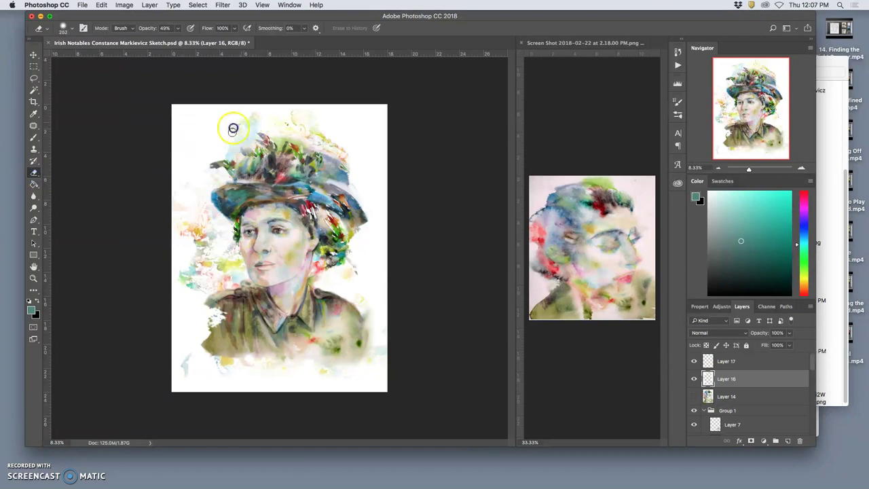
pyautogui.click(238, 214)
pyautogui.press('super+plus')
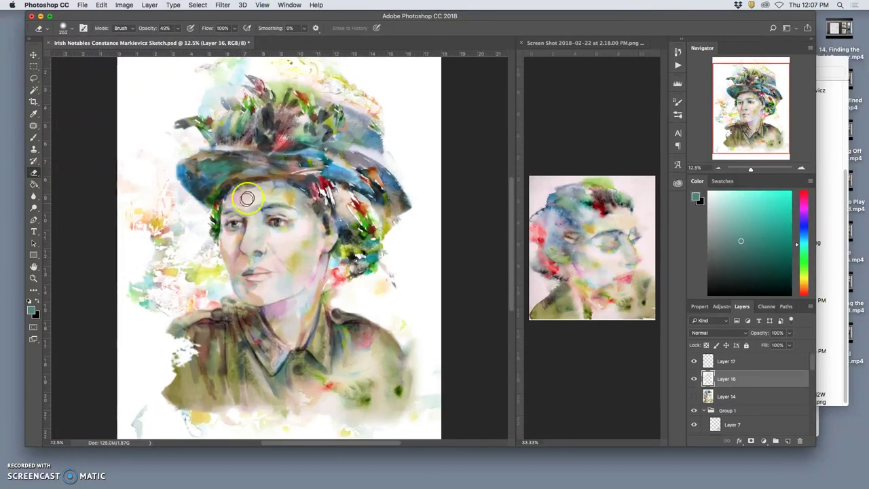
pyautogui.moveTo(260, 149); pyautogui.dragTo(264, 218)
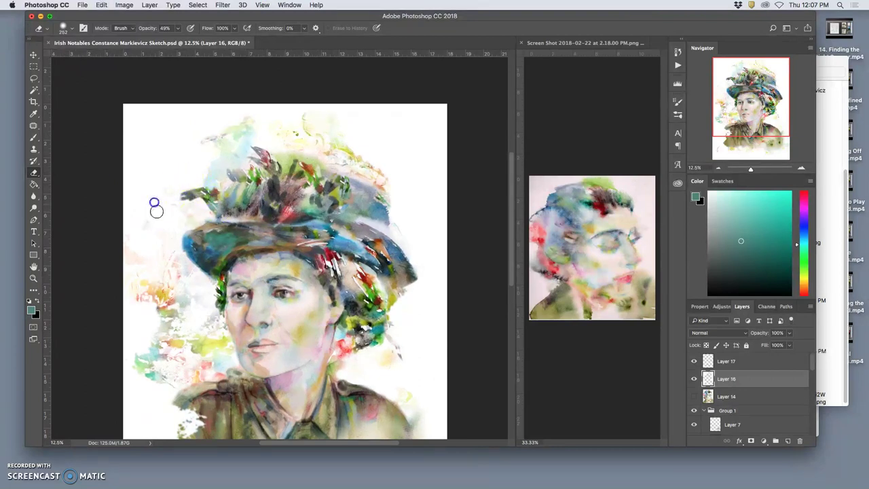
pyautogui.click(378, 194)
pyautogui.moveTo(378, 195)
pyautogui.mouseDown()
pyautogui.moveTo(365, 143)
pyautogui.moveTo(382, 176)
pyautogui.mouseUp()
pyautogui.press('super+z')
pyautogui.moveTo(374, 215); pyautogui.dragTo(346, 141)
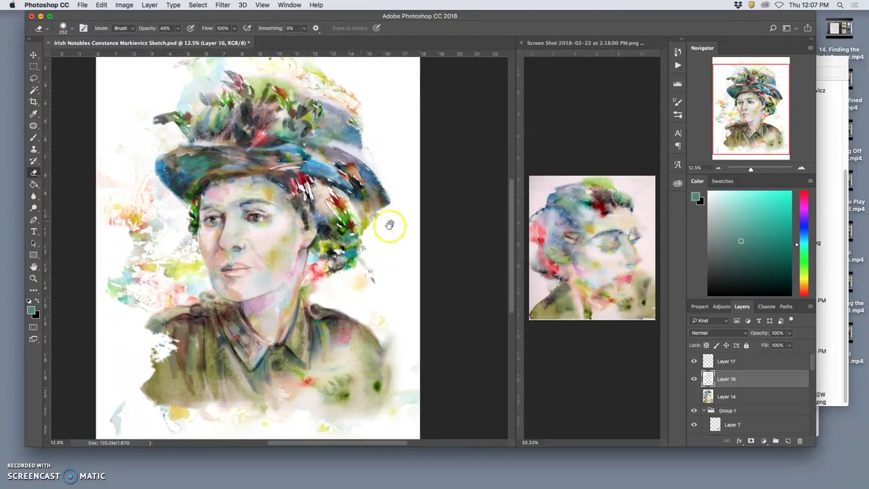
pyautogui.moveTo(374, 233); pyautogui.dragTo(382, 194)
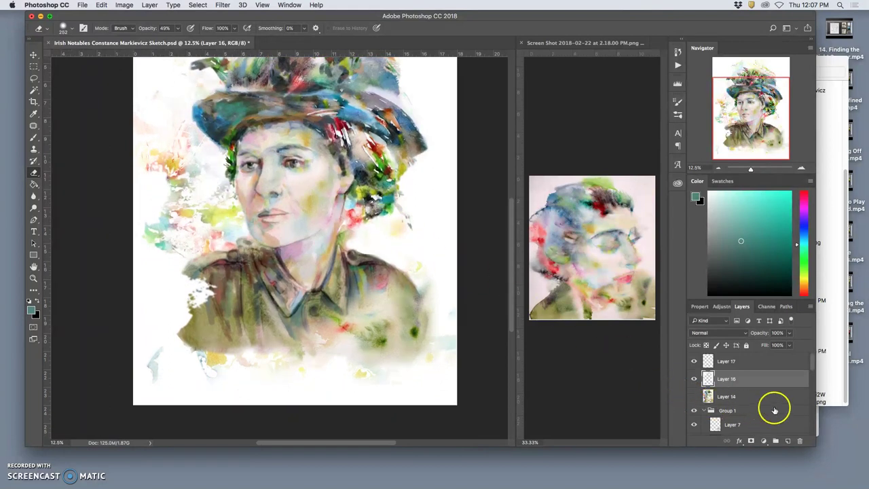
# Briefly show Layer 14 to check its content and delete that layer.
pyautogui.click(693, 397)
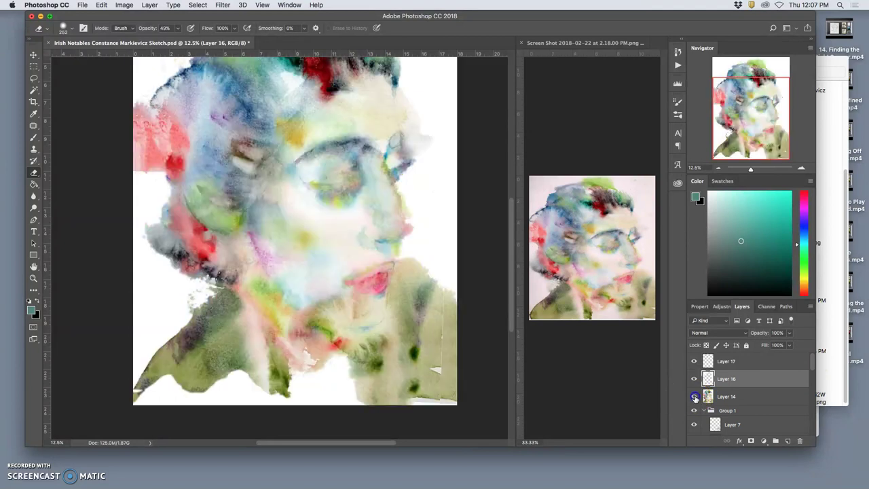
pyautogui.click(727, 396)
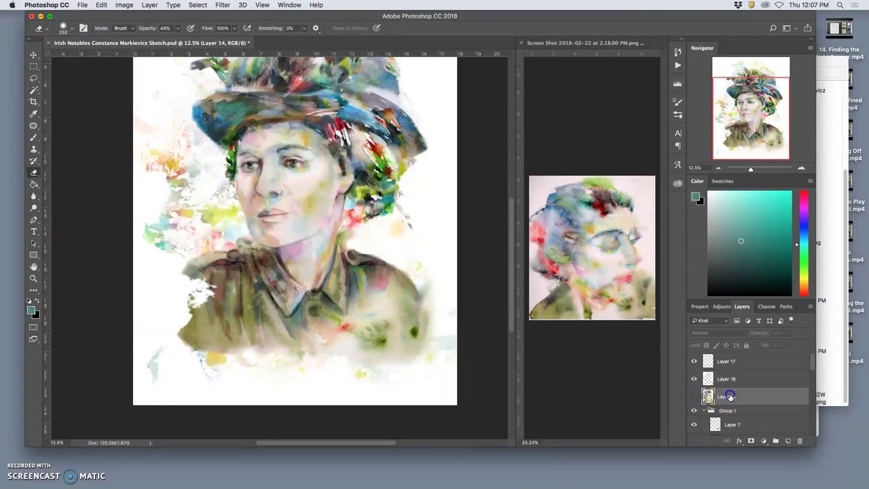
pyautogui.press('BackSpace')
# Compare the portrait with and without Layer 10 and leave it visible.
pyautogui.moveTo(812, 363); pyautogui.dragTo(809, 431)
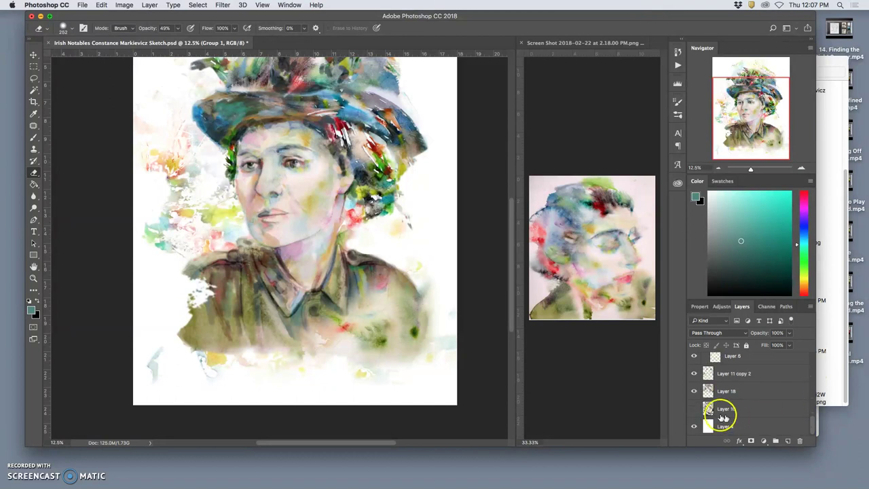
pyautogui.click(693, 408)
pyautogui.click(693, 408)
pyautogui.click(694, 409)
pyautogui.click(693, 409)
pyautogui.click(694, 409)
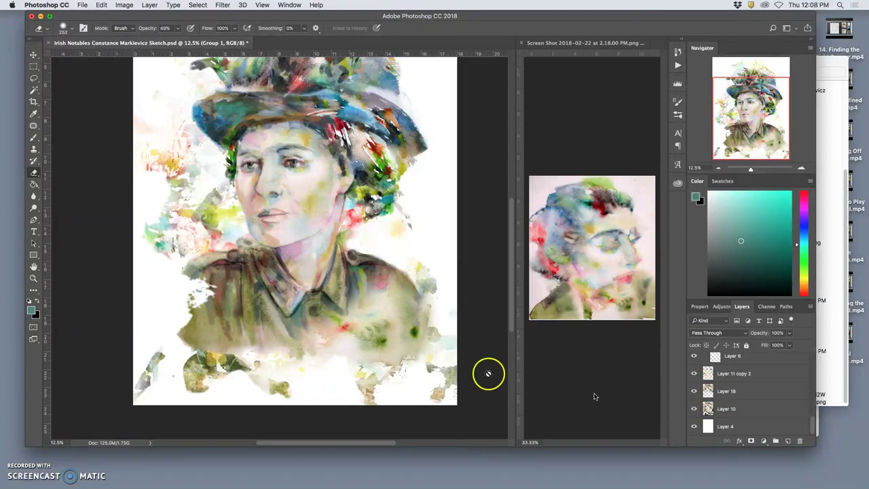
# Lasso the splashes beside the figure's left-hand shoulder, copy that area of Layer 10 to a new layer, and hide Layer 10.
pyautogui.click(34, 78)
pyautogui.moveTo(206, 235); pyautogui.dragTo(154, 234)
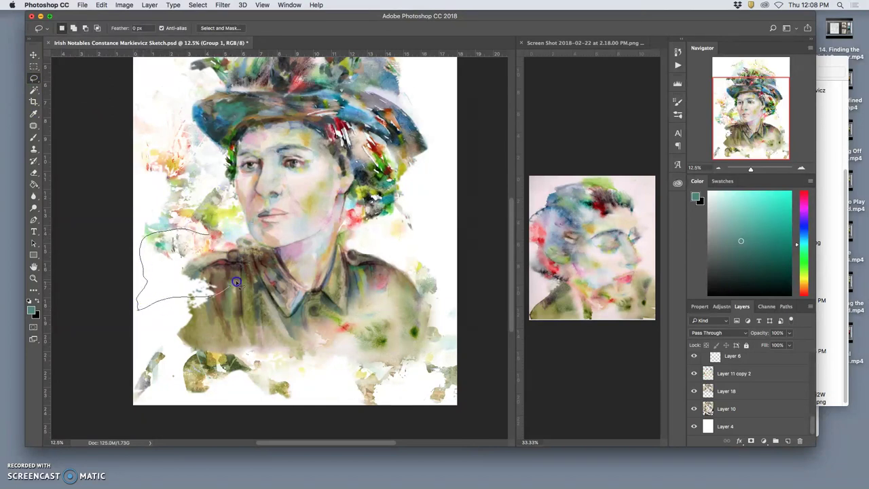
pyautogui.moveTo(250, 241); pyautogui.dragTo(251, 243)
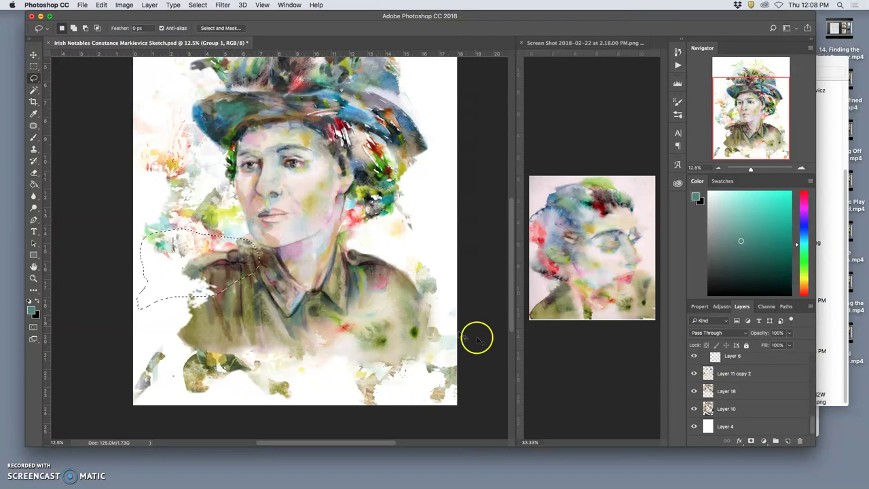
pyautogui.click(726, 408)
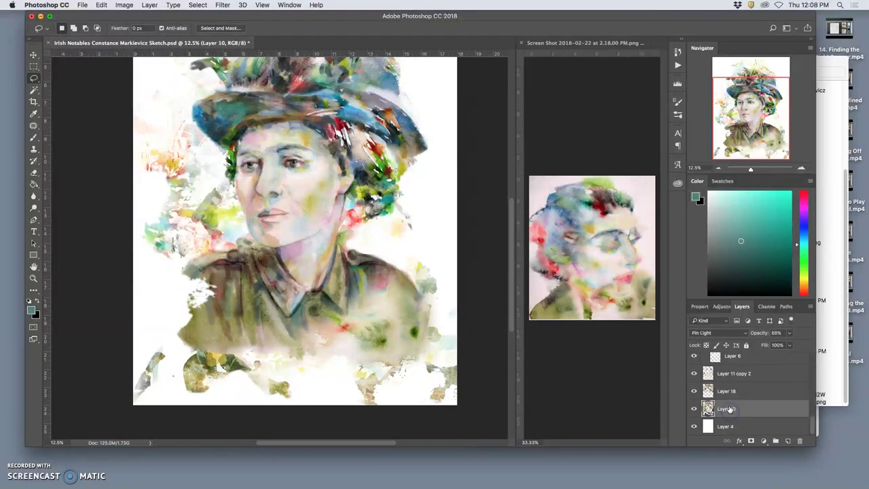
pyautogui.press('super+j')
pyautogui.click(694, 426)
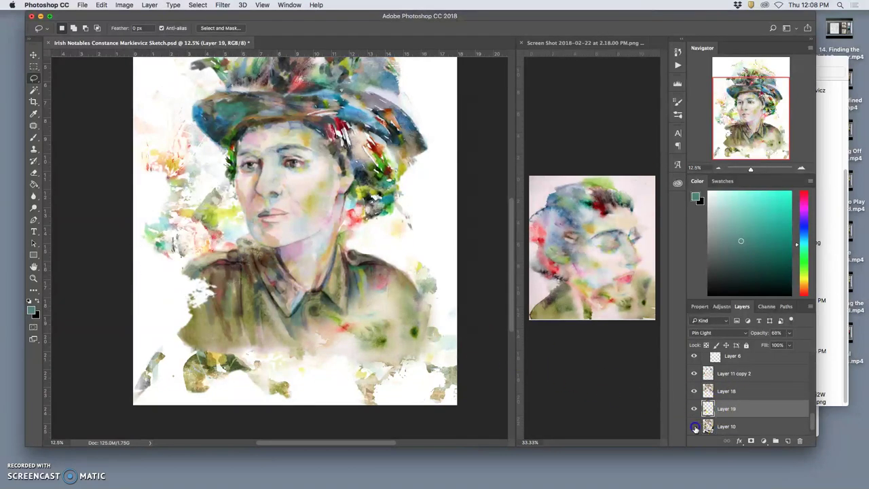
pyautogui.click(693, 426)
pyautogui.click(694, 426)
# Try merging Layer 19 with Layer 18, and undo the merge.
pyautogui.moveTo(722, 408); pyautogui.dragTo(733, 394)
pyautogui.keyDown('shift'); pyautogui.click(733, 392); pyautogui.keyUp('shift')
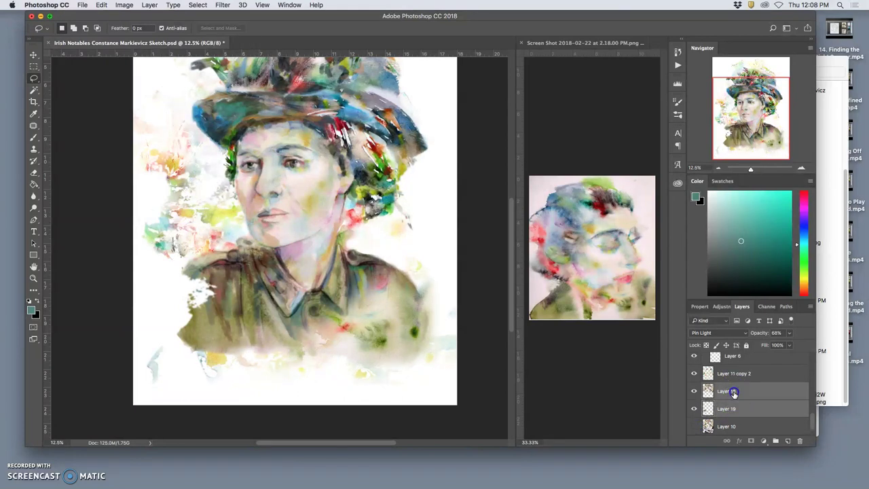
pyautogui.press('super+e')
pyautogui.click(709, 387)
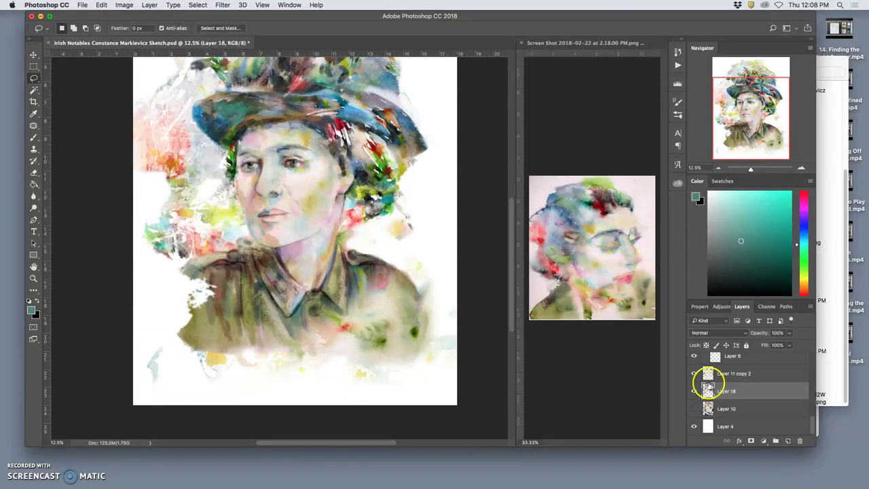
pyautogui.press('super+z')
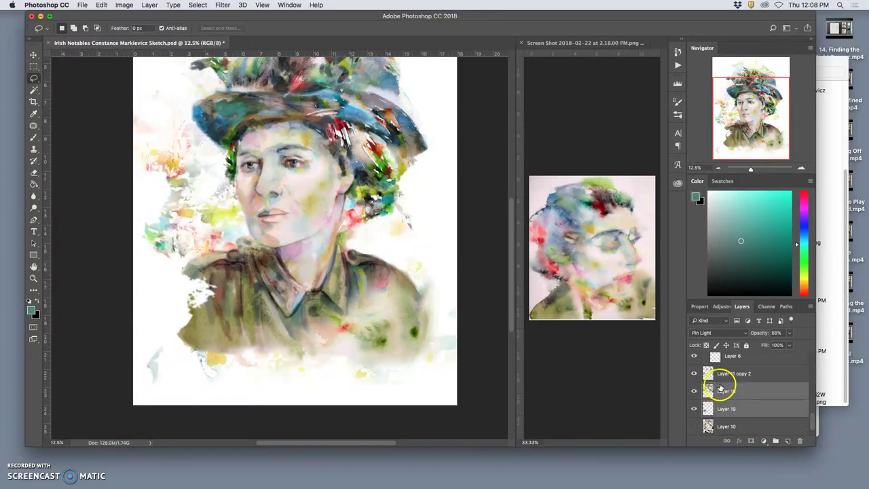
# Compare the full portrait with and without Layer 11 copy 2 visible.
pyautogui.click(694, 373)
pyautogui.click(694, 374)
pyautogui.click(727, 375)
pyautogui.click(694, 374)
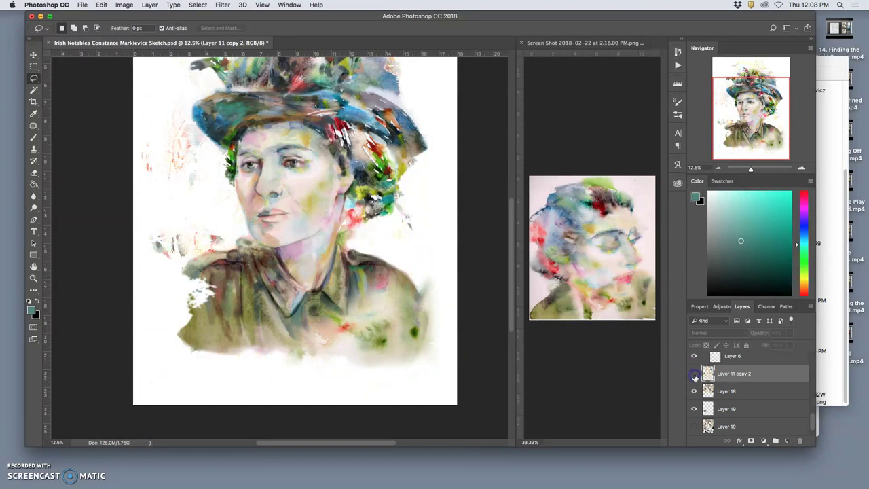
pyautogui.click(694, 374)
pyautogui.click(693, 374)
pyautogui.press('super+minus')
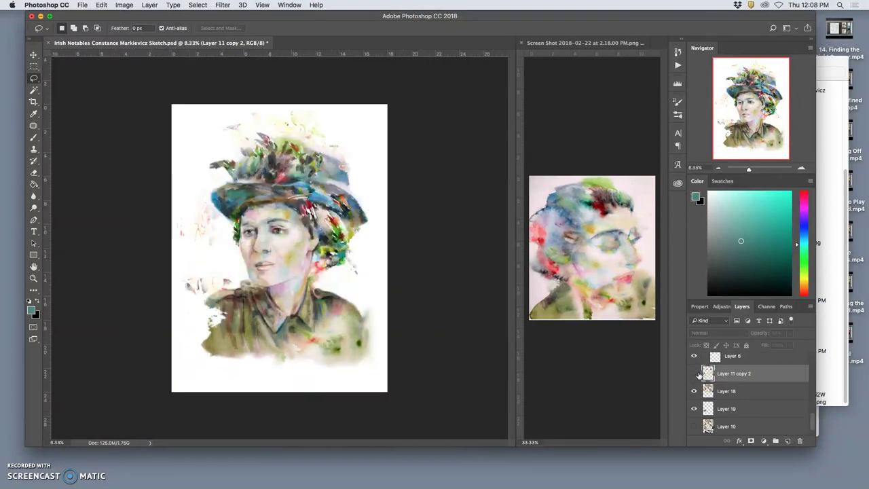
pyautogui.click(694, 374)
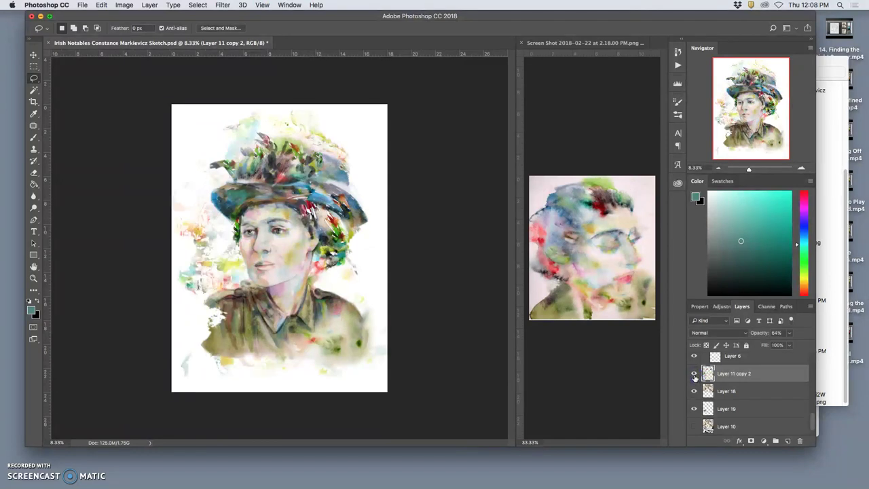
# Compare the portrait with and without Layer 11 copy 2 and Layer 10, leaving only Layer 10 hidden.
pyautogui.click(694, 375)
pyautogui.click(695, 375)
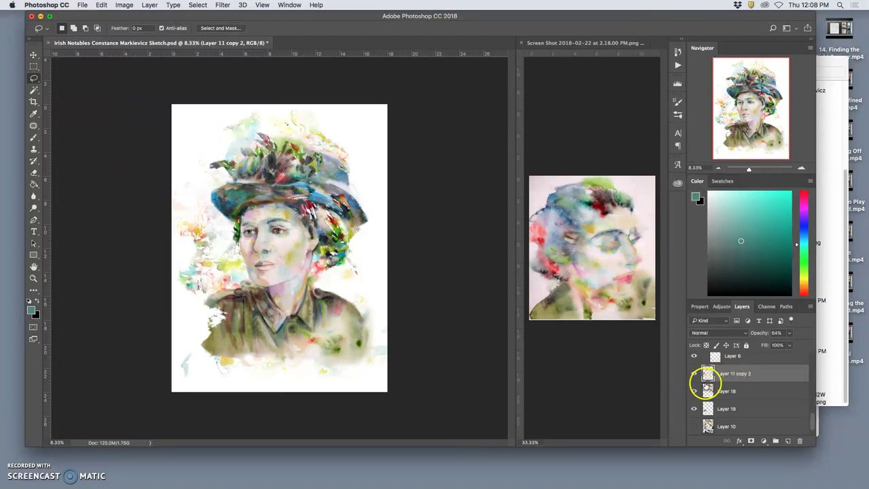
pyautogui.click(695, 378)
pyautogui.click(695, 380)
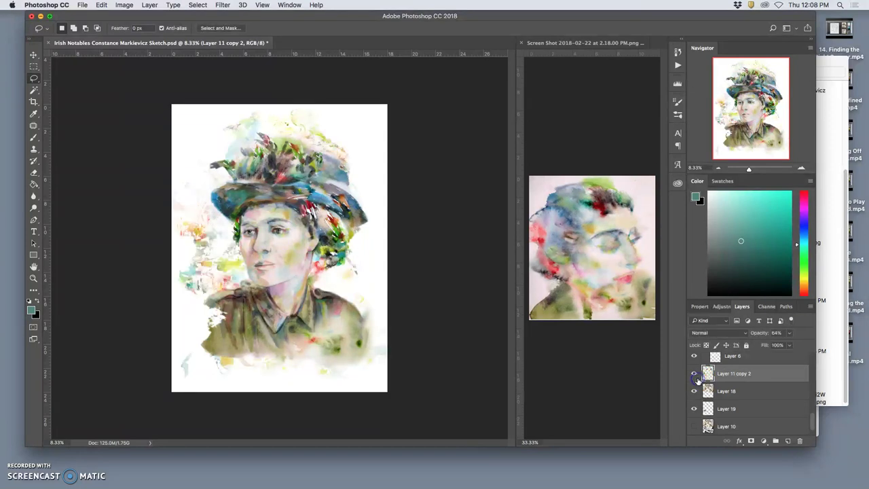
pyautogui.click(695, 426)
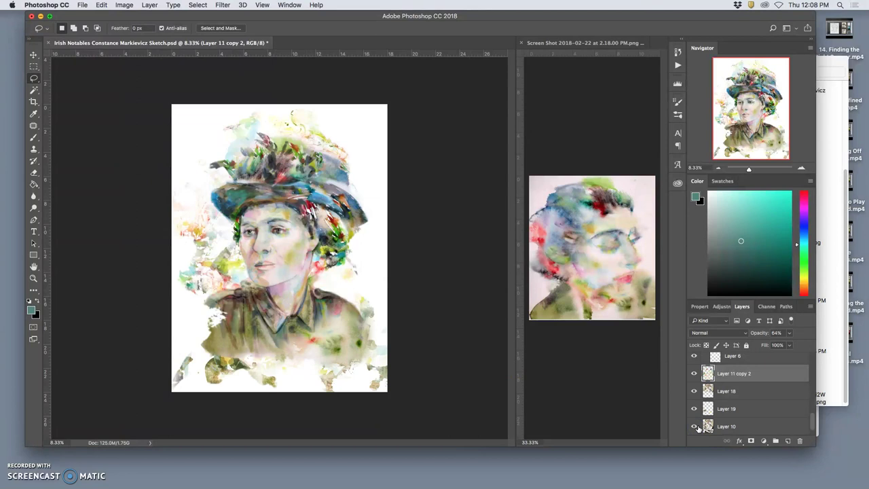
pyautogui.click(695, 426)
pyautogui.click(702, 425)
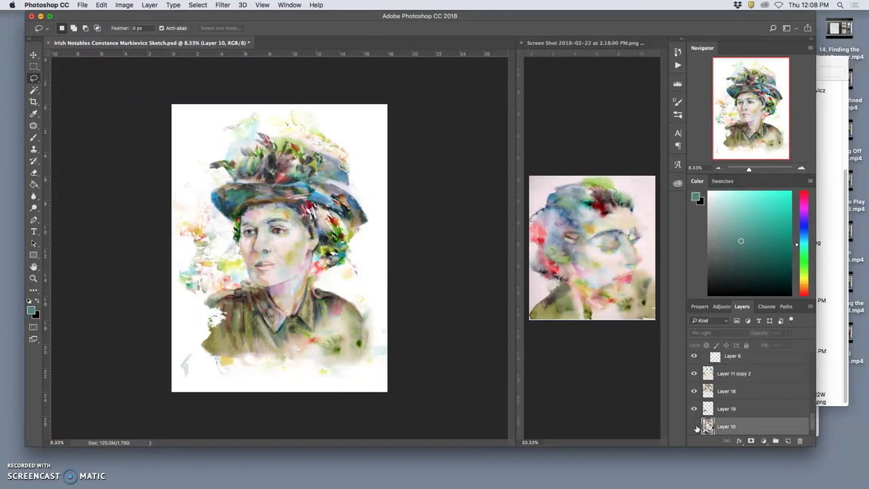
pyautogui.click(695, 426)
pyautogui.click(695, 426)
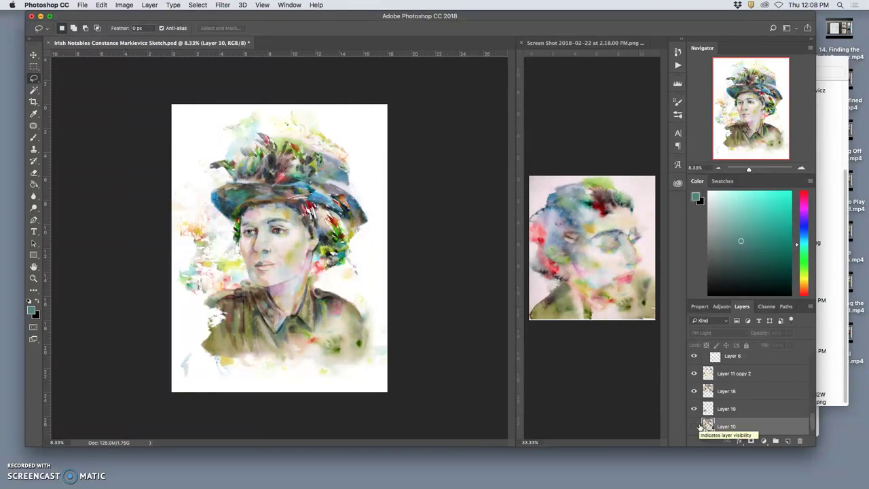
# On Layer 11 copy 2, lasso the pale blue splash below the figure's left-hand sleeve, shift it slightly towards the jacket, and deselect.
pyautogui.click(726, 391)
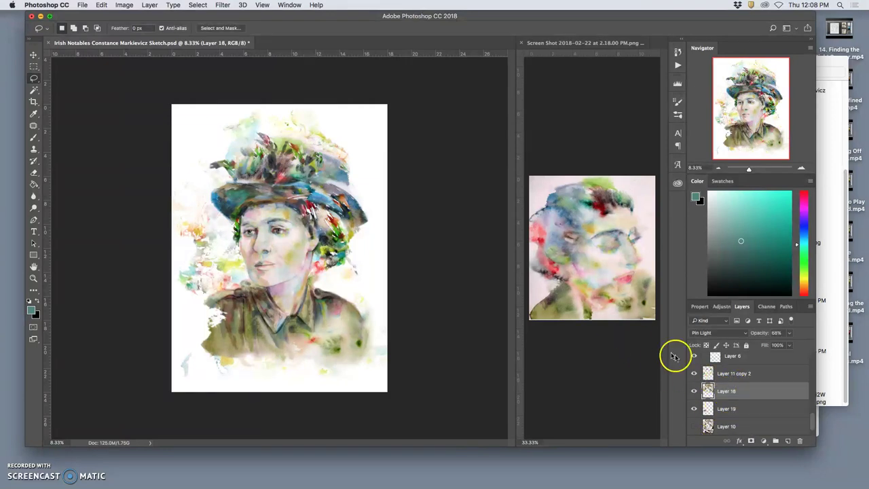
pyautogui.click(741, 373)
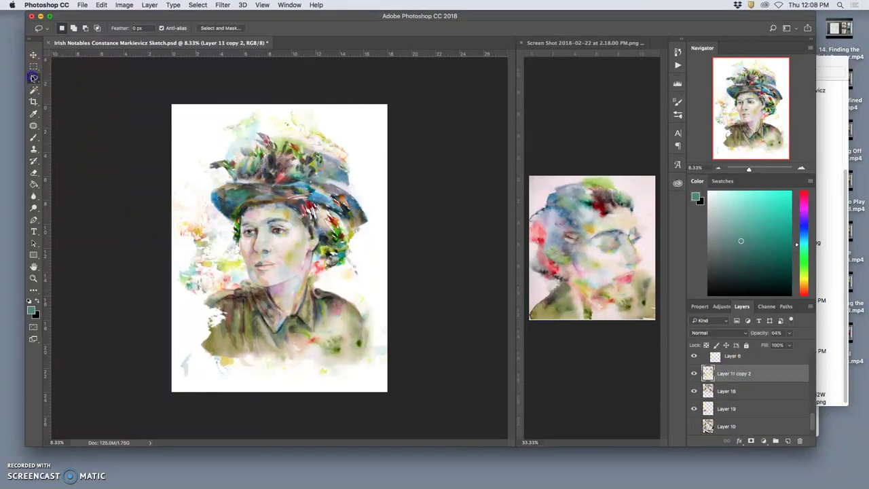
pyautogui.moveTo(202, 330)
pyautogui.mouseDown()
pyautogui.moveTo(172, 363)
pyautogui.moveTo(181, 387)
pyautogui.mouseUp()
pyautogui.click(33, 54)
pyautogui.moveTo(193, 346)
pyautogui.mouseDown()
pyautogui.moveTo(186, 361)
pyautogui.moveTo(196, 349)
pyautogui.moveTo(196, 357)
pyautogui.mouseUp()
pyautogui.moveTo(196, 361); pyautogui.dragTo(199, 364)
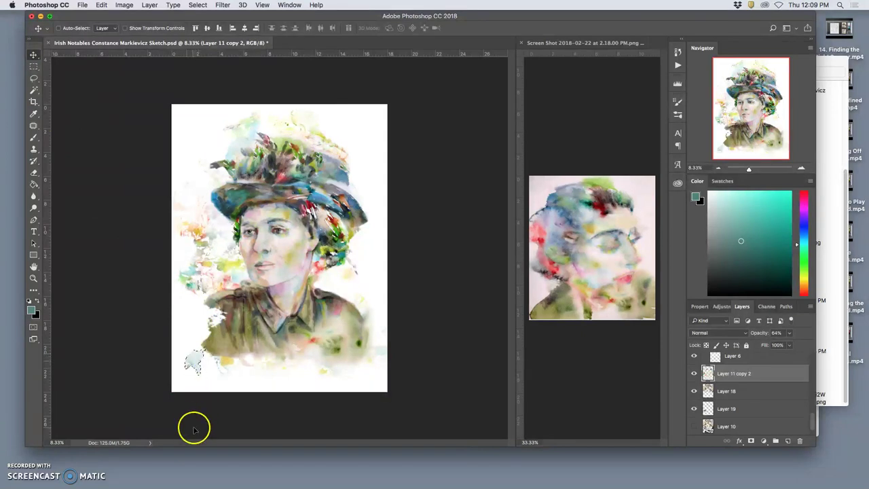
pyautogui.hotkey('ctrl', 'd')
pyautogui.click(34, 78)
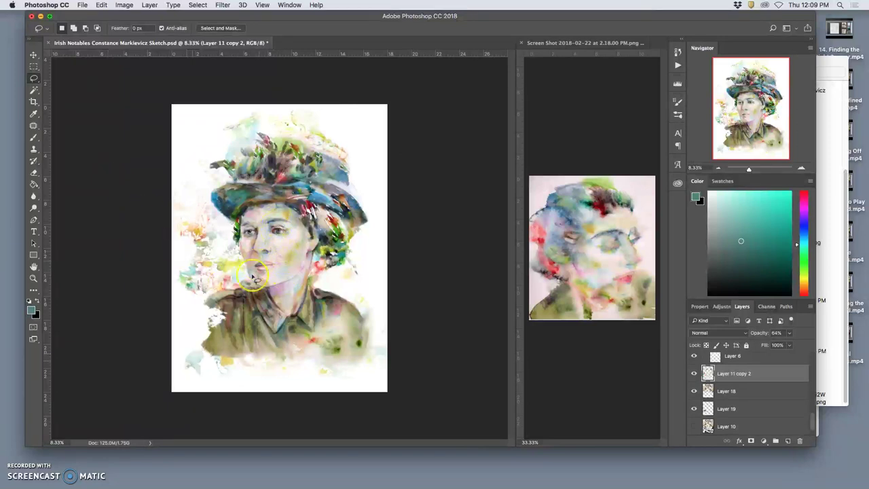
# Check what Layer 16 contributes and lightly erase its stray texture in the white area beside the figure's left-hand shoulder.
pyautogui.scroll(-5, 781, 393)
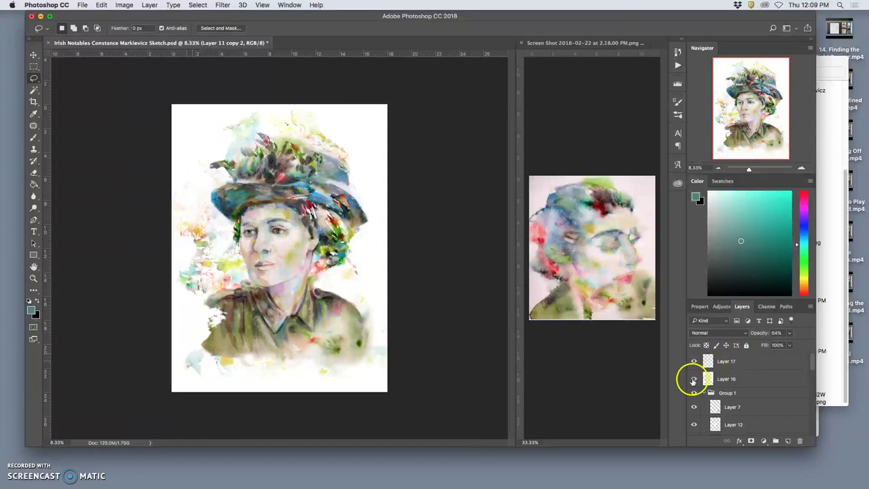
pyautogui.click(693, 379)
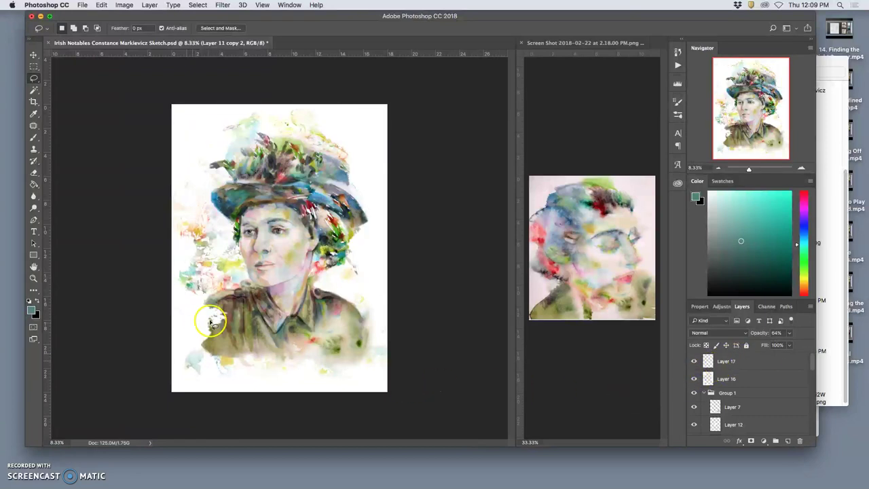
pyautogui.click(33, 172)
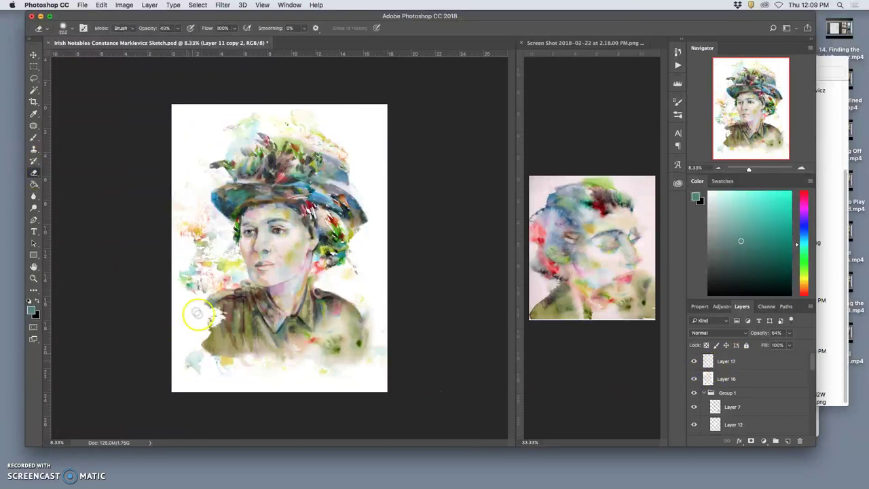
pyautogui.click(720, 380)
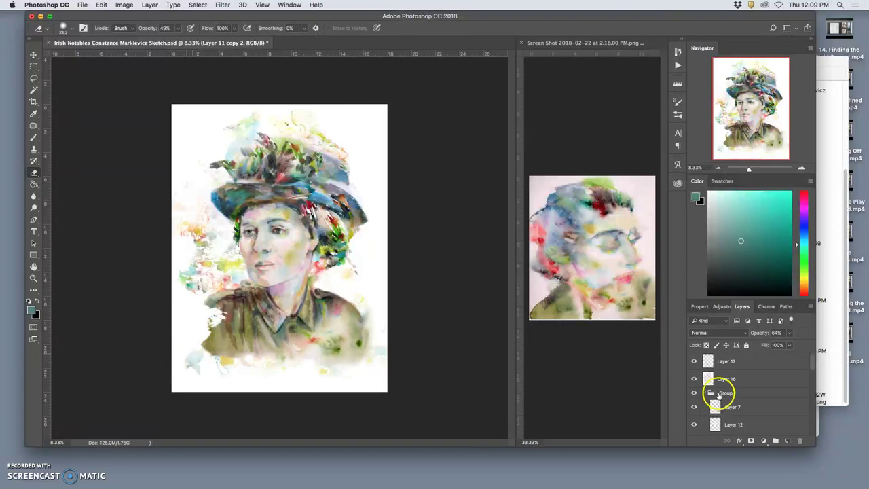
pyautogui.moveTo(193, 318); pyautogui.dragTo(207, 316)
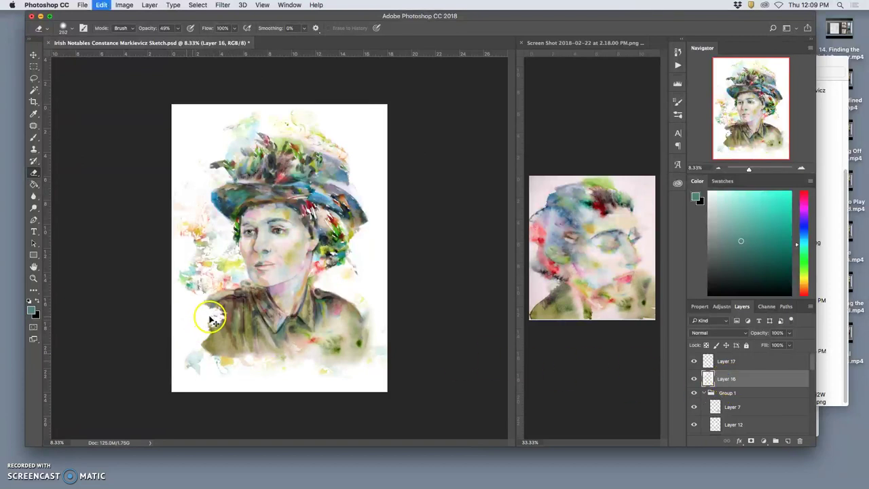
pyautogui.click(676, 53)
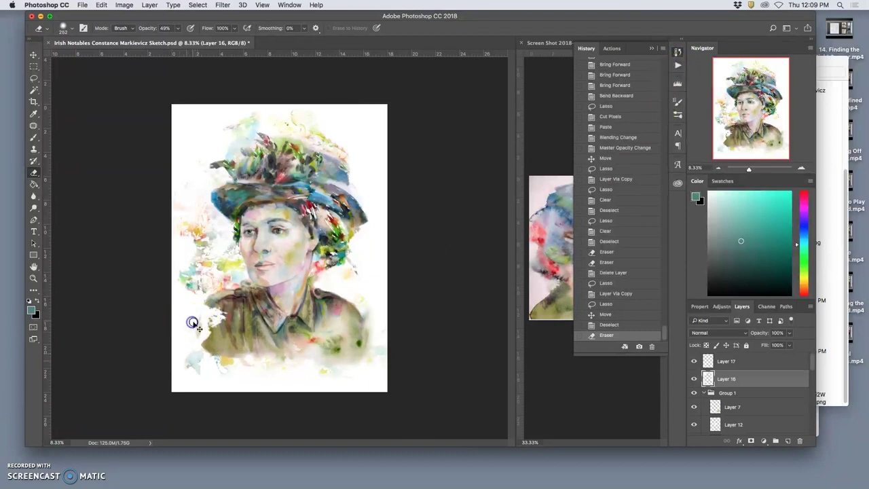
pyautogui.click(694, 379)
pyautogui.click(694, 379)
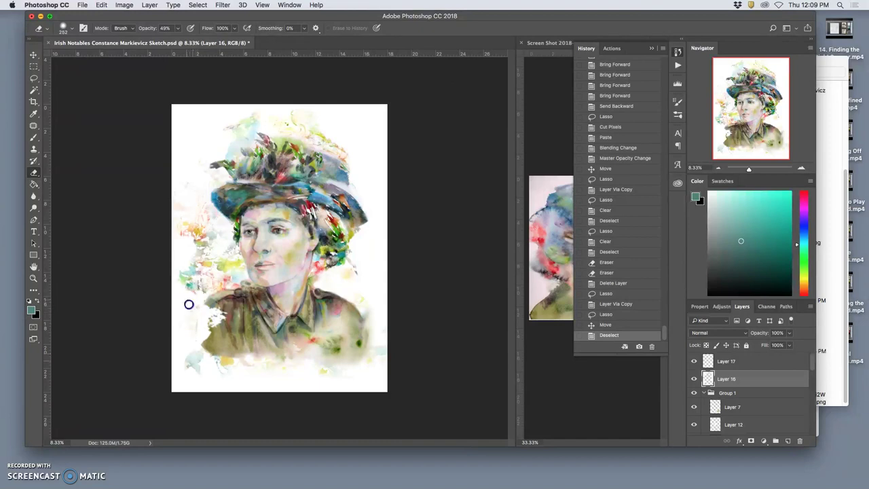
pyautogui.click(194, 343)
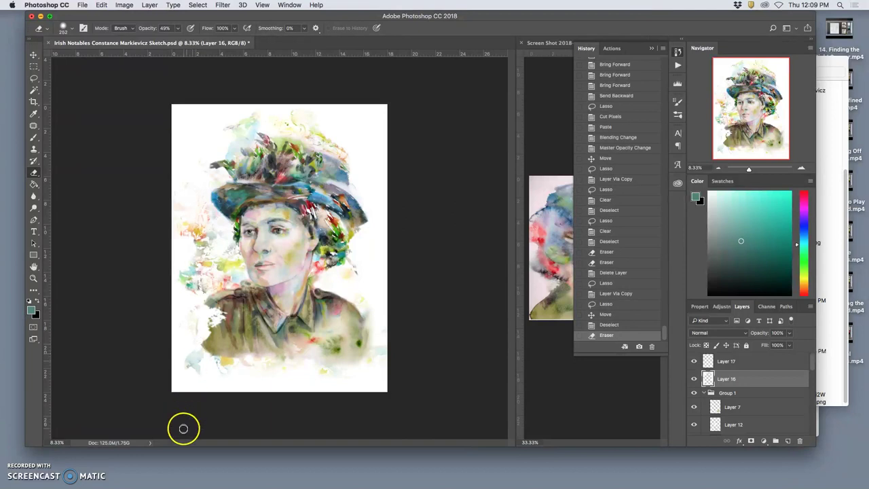
pyautogui.click(193, 313)
pyautogui.click(188, 356)
# Erase more of Layer 16's faint texture between the canvas edge and the torn edge of the left-hand sleeve.
pyautogui.press('super+plus')
pyautogui.press('super+plus')
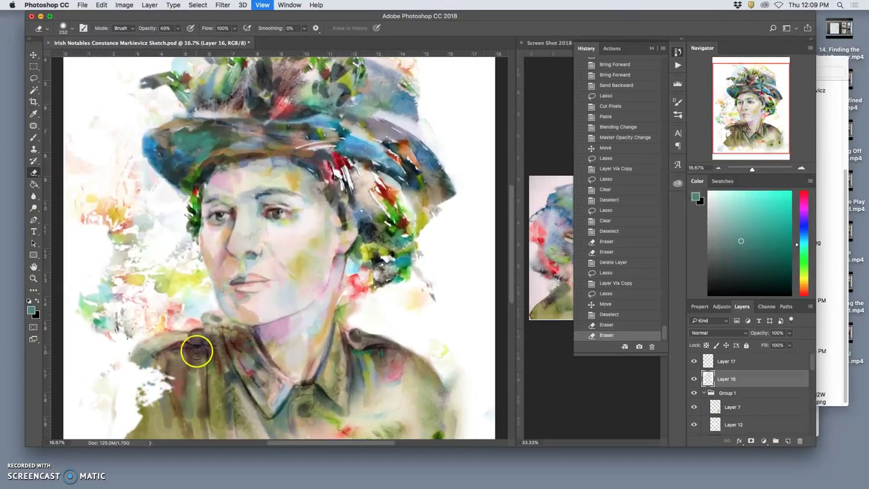
pyautogui.moveTo(197, 332); pyautogui.dragTo(242, 260)
pyautogui.click(136, 307)
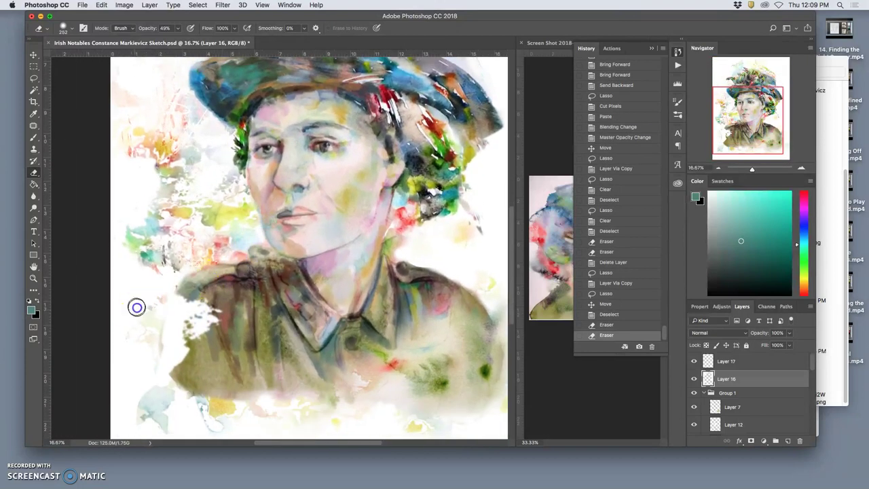
pyautogui.click(137, 322)
pyautogui.click(137, 306)
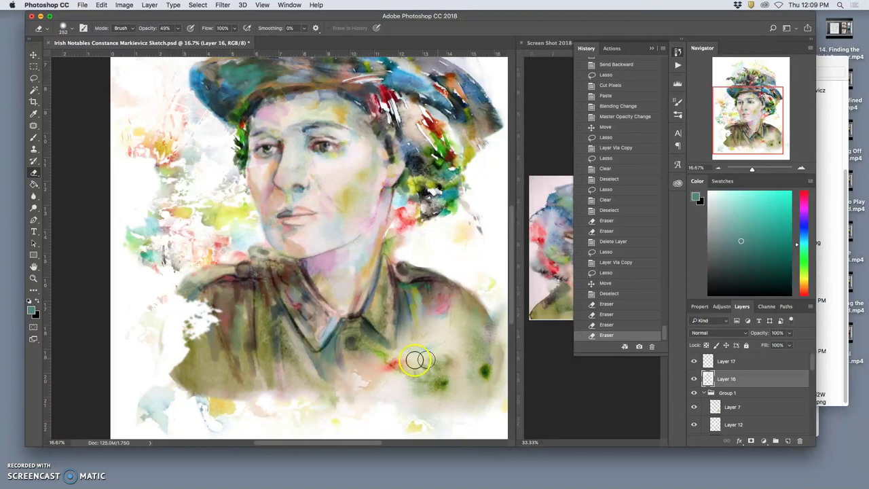
pyautogui.click(145, 319)
pyautogui.click(153, 338)
pyautogui.click(147, 324)
# Erase Layer 16's remaining faint marks below the left-hand sleeve and around the pale blue splash.
pyautogui.moveTo(149, 341)
pyautogui.mouseDown()
pyautogui.moveTo(137, 321)
pyautogui.moveTo(147, 376)
pyautogui.moveTo(150, 346)
pyautogui.moveTo(141, 367)
pyautogui.mouseUp()
pyautogui.click(154, 347)
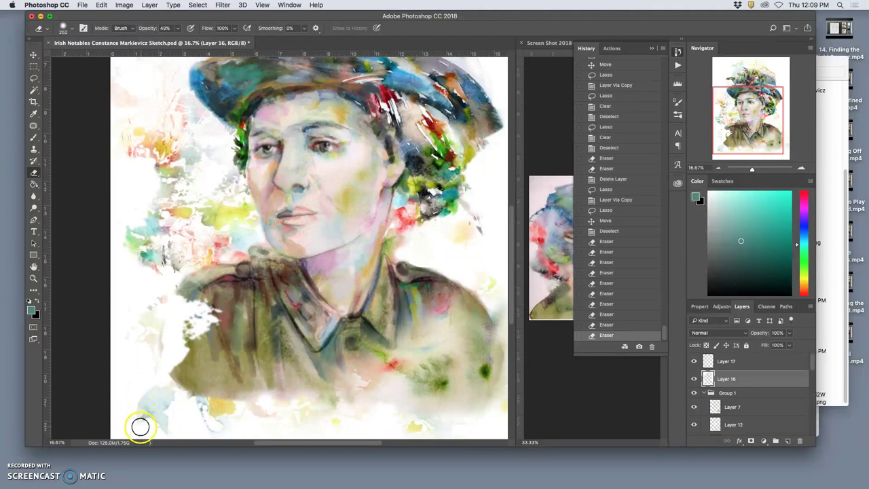
pyautogui.moveTo(135, 347)
pyautogui.mouseDown()
pyautogui.moveTo(126, 310)
pyautogui.moveTo(117, 339)
pyautogui.moveTo(124, 343)
pyautogui.moveTo(118, 310)
pyautogui.moveTo(144, 301)
pyautogui.moveTo(144, 281)
pyautogui.moveTo(134, 277)
pyautogui.moveTo(124, 296)
pyautogui.moveTo(129, 322)
pyautogui.moveTo(147, 343)
pyautogui.moveTo(136, 384)
pyautogui.mouseUp()
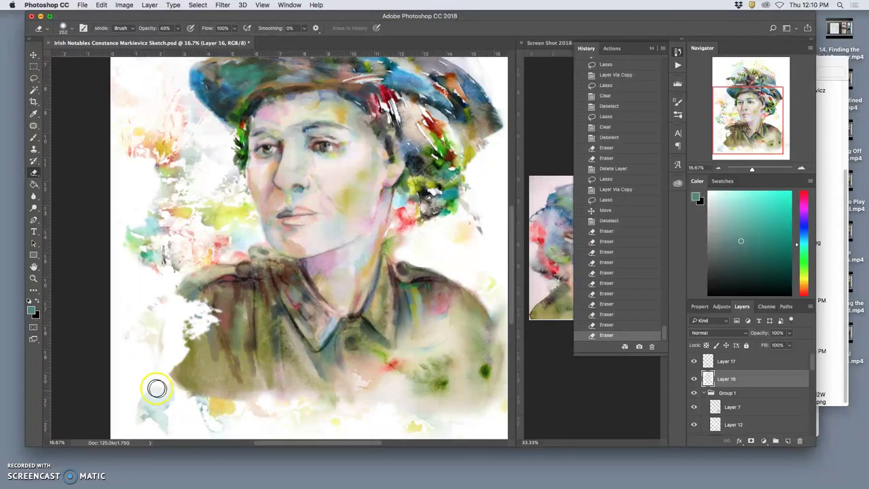
pyautogui.click(138, 405)
pyautogui.moveTo(140, 403); pyautogui.dragTo(167, 394)
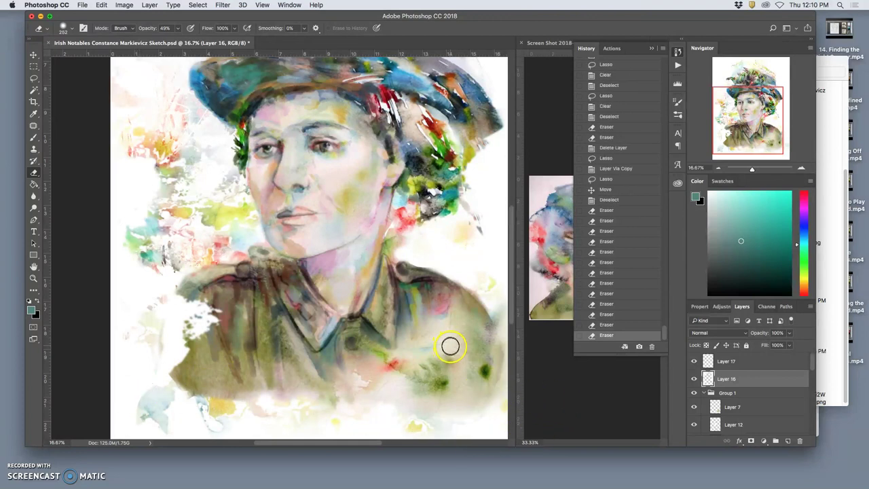
# Compare the portrait with and without Layer 10's splashes again, leaving the layer visible.
pyautogui.press('super+minus')
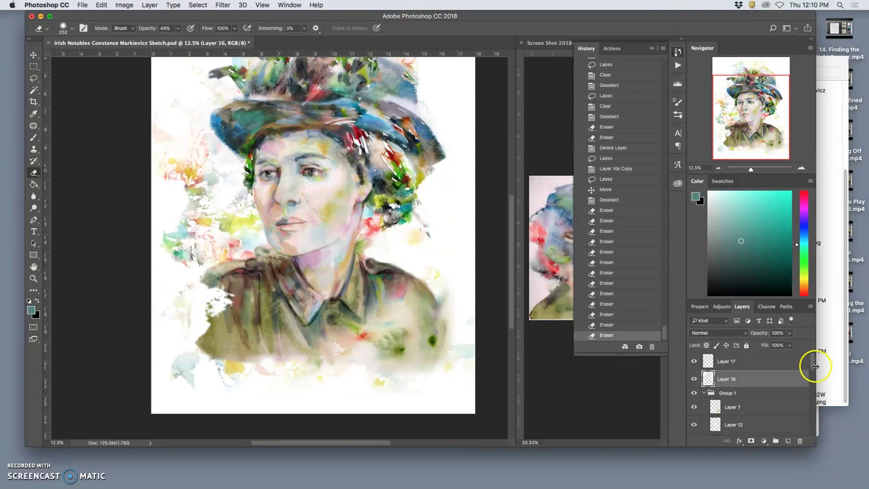
pyautogui.moveTo(813, 369); pyautogui.dragTo(812, 426)
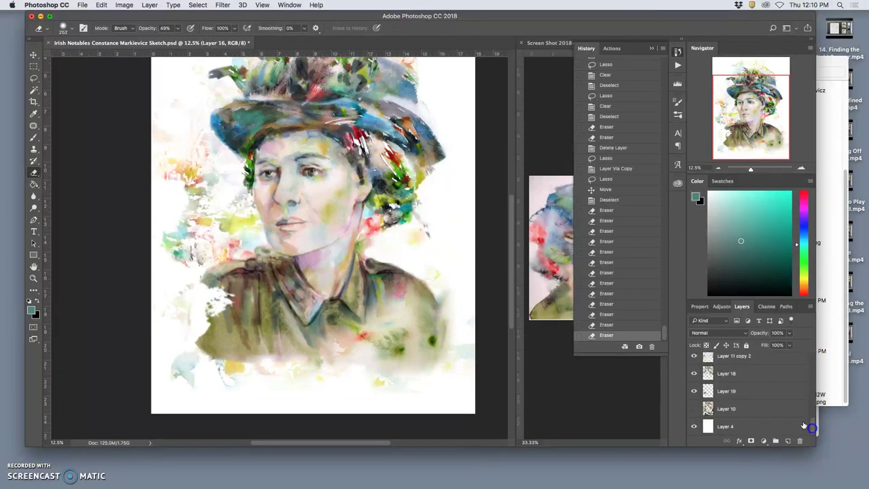
pyautogui.click(694, 409)
pyautogui.click(694, 409)
pyautogui.click(694, 408)
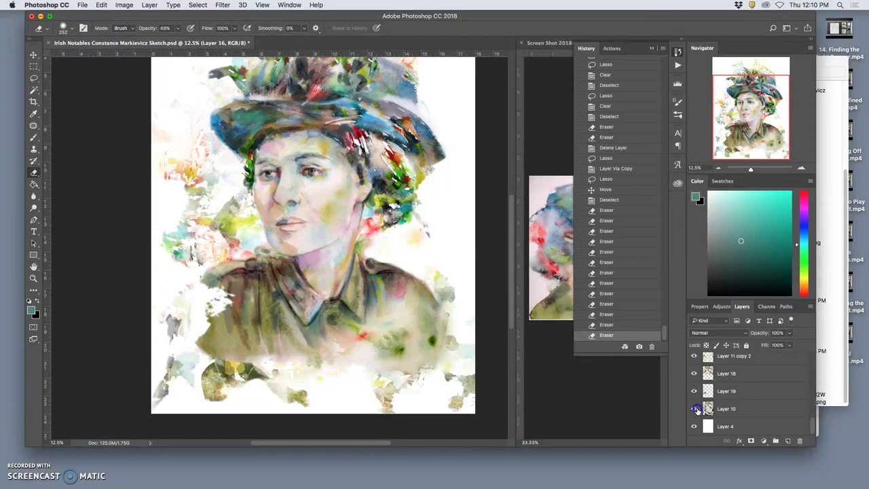
pyautogui.click(694, 409)
pyautogui.click(694, 409)
# Lasso the splashes across the lower part of Layer 10, copy them to a new layer, and hide Layer 10.
pyautogui.click(725, 408)
pyautogui.click(34, 78)
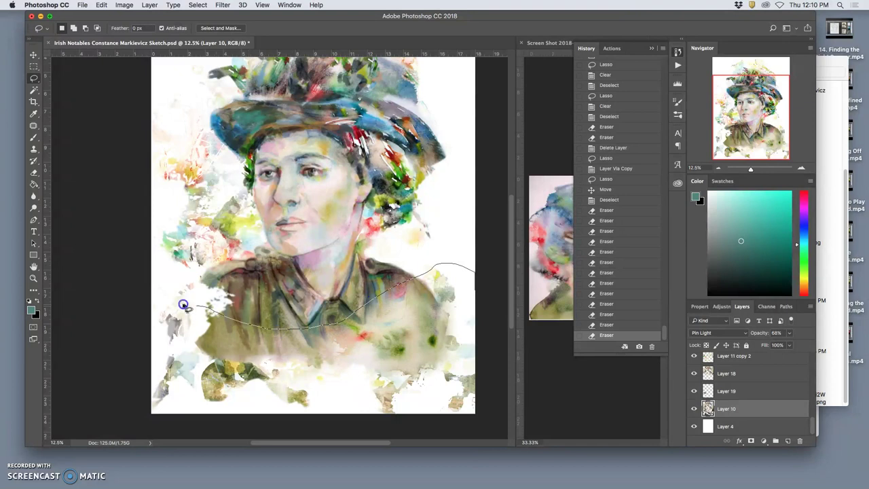
pyautogui.moveTo(125, 341)
pyautogui.mouseDown()
pyautogui.moveTo(120, 423)
pyautogui.moveTo(238, 468)
pyautogui.moveTo(426, 466)
pyautogui.moveTo(469, 422)
pyautogui.mouseUp()
pyautogui.moveTo(498, 388); pyautogui.dragTo(490, 301)
pyautogui.press('super+j')
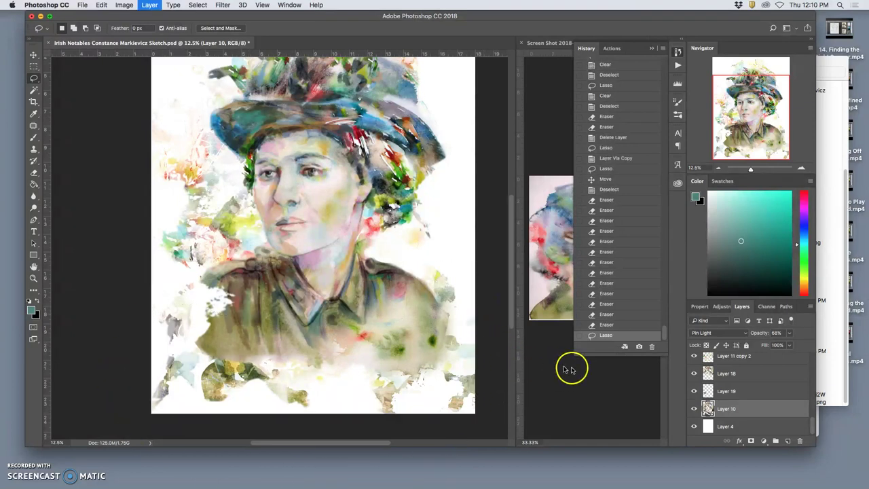
pyautogui.click(694, 426)
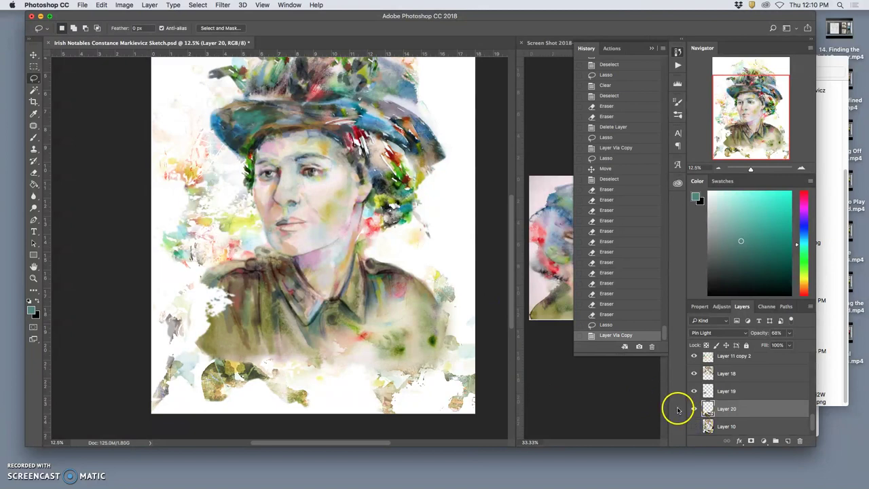
# Start a Warp transform on Layer 20 and pull the splashes beside the right-hand shoulder inward.
pyautogui.press('super+t')
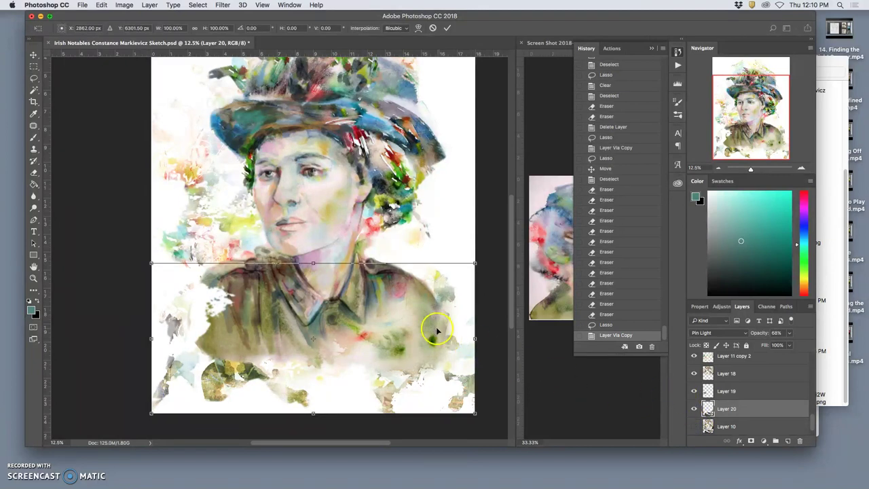
pyautogui.rightClick(436, 330)
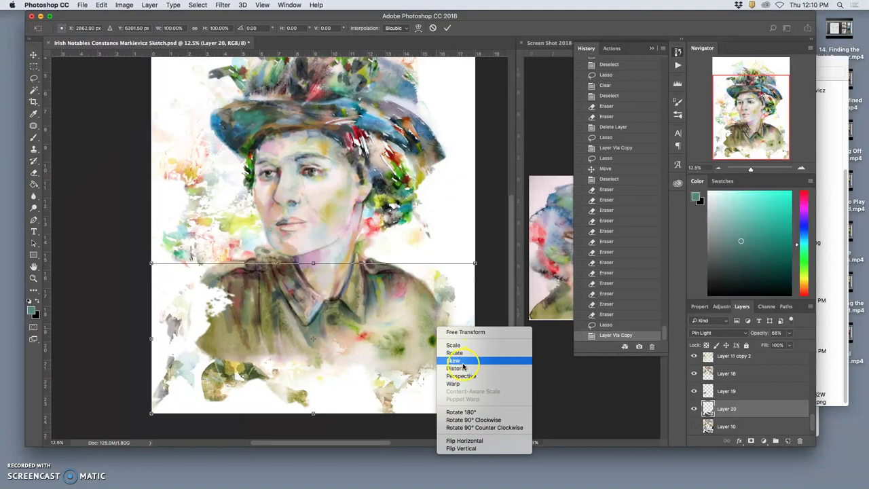
pyautogui.click(452, 383)
pyautogui.click(437, 316)
pyautogui.moveTo(420, 311)
pyautogui.mouseDown()
pyautogui.moveTo(409, 293)
pyautogui.moveTo(397, 291)
pyautogui.moveTo(403, 308)
pyautogui.mouseUp()
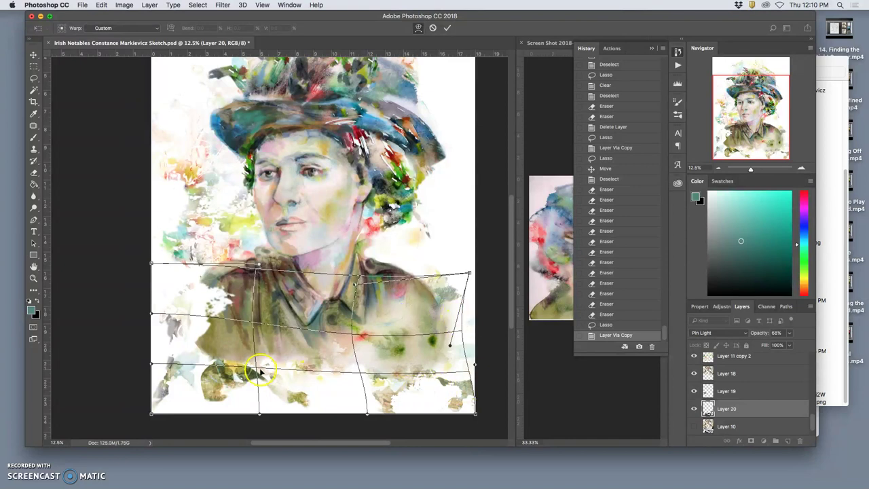
# Warp Layer 20's splashes so the lower left-hand and lower right-hand corners pull up and inward beneath the jacket.
pyautogui.moveTo(226, 376); pyautogui.dragTo(237, 360)
pyautogui.moveTo(151, 412); pyautogui.dragTo(173, 370)
pyautogui.moveTo(241, 358); pyautogui.dragTo(230, 353)
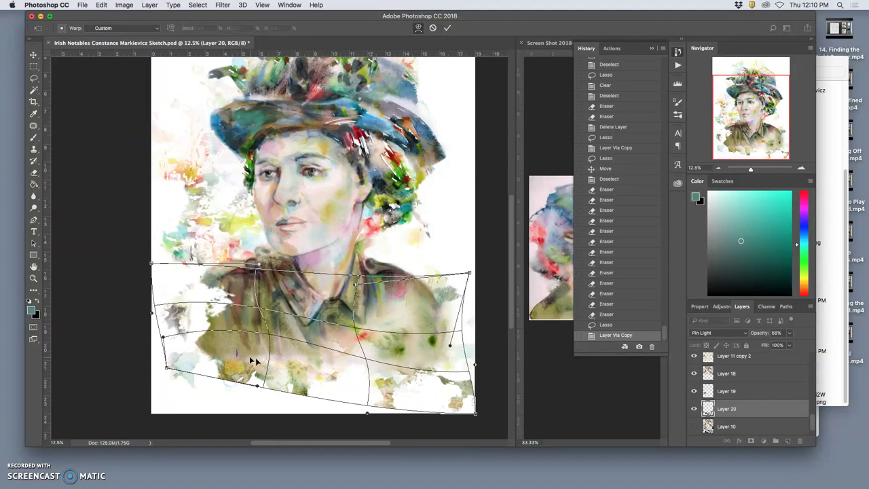
pyautogui.moveTo(403, 385); pyautogui.dragTo(398, 370)
pyautogui.moveTo(473, 409); pyautogui.dragTo(437, 388)
pyautogui.moveTo(440, 350); pyautogui.dragTo(431, 347)
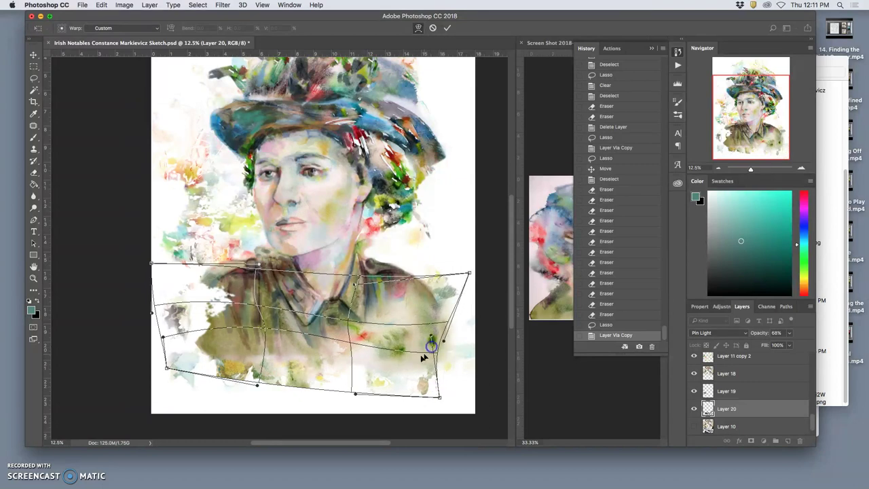
# Stretch the warp's bottom edge so the splashes drip further below the jacket, and apply the transform.
pyautogui.moveTo(327, 380); pyautogui.dragTo(336, 390)
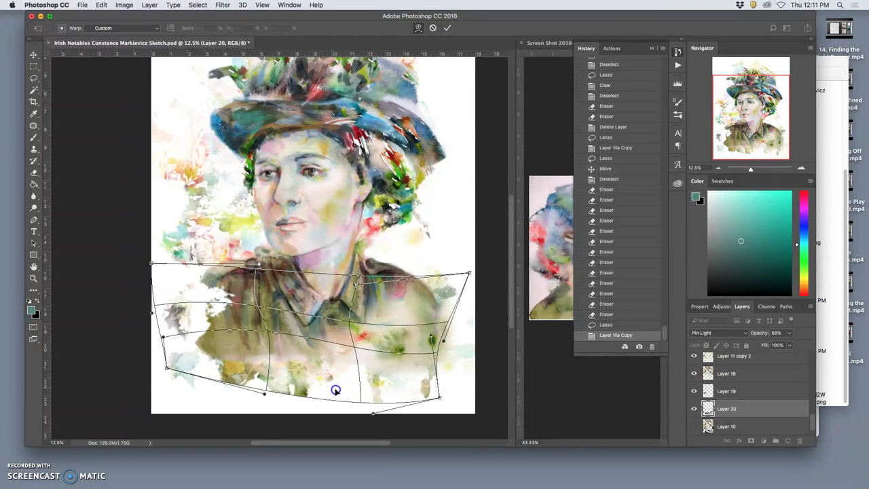
pyautogui.moveTo(203, 374)
pyautogui.mouseDown()
pyautogui.moveTo(209, 383)
pyautogui.moveTo(196, 363)
pyautogui.moveTo(196, 375)
pyautogui.mouseUp()
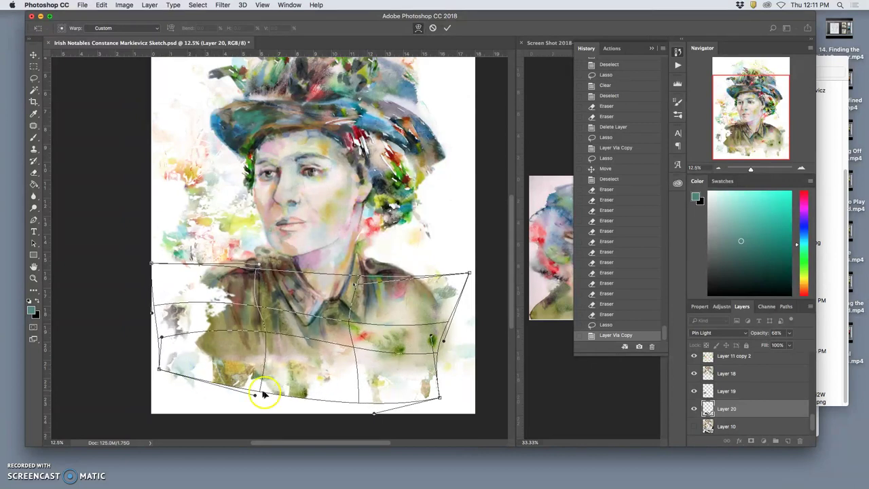
pyautogui.moveTo(294, 406); pyautogui.dragTo(302, 405)
pyautogui.moveTo(307, 365); pyautogui.dragTo(307, 363)
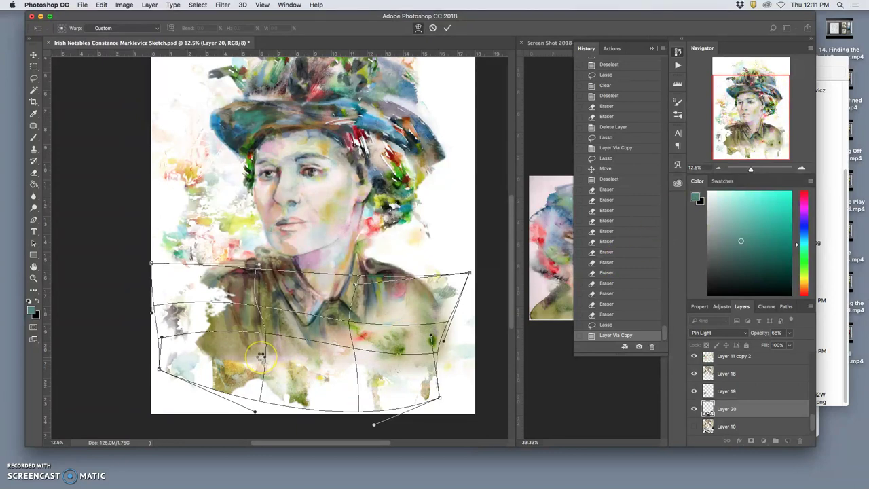
pyautogui.press('Return')
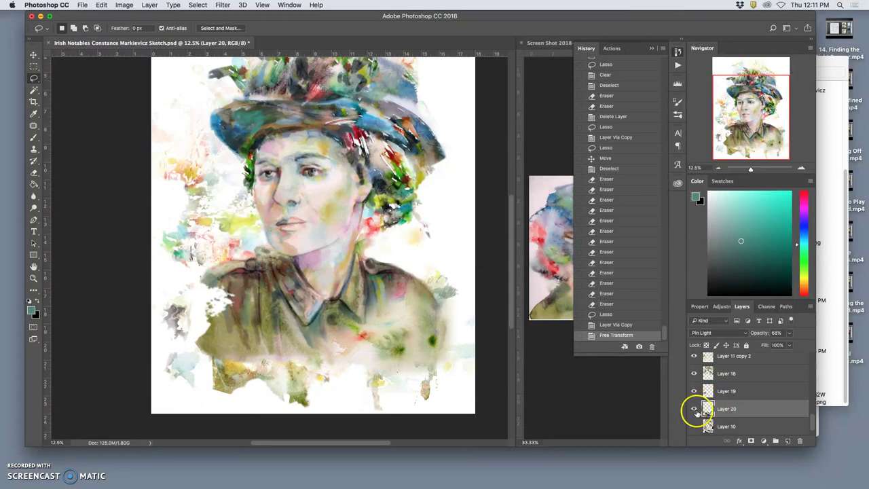
# Compare the portrait with and without Layer 20's warped splashes several times, leaving the layer visible.
pyautogui.click(694, 409)
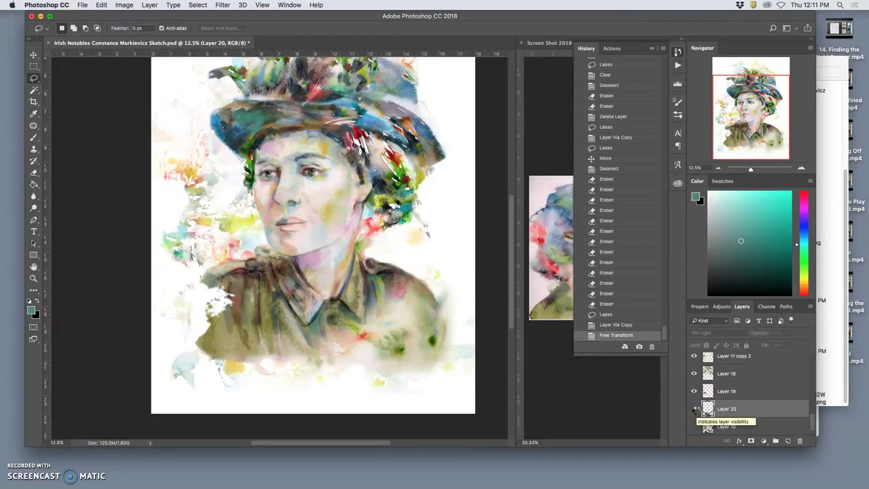
pyautogui.click(694, 409)
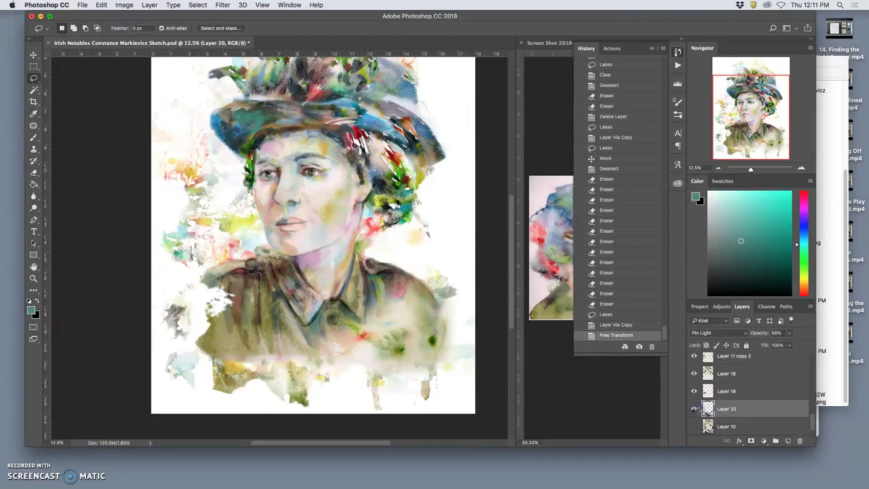
pyautogui.click(693, 408)
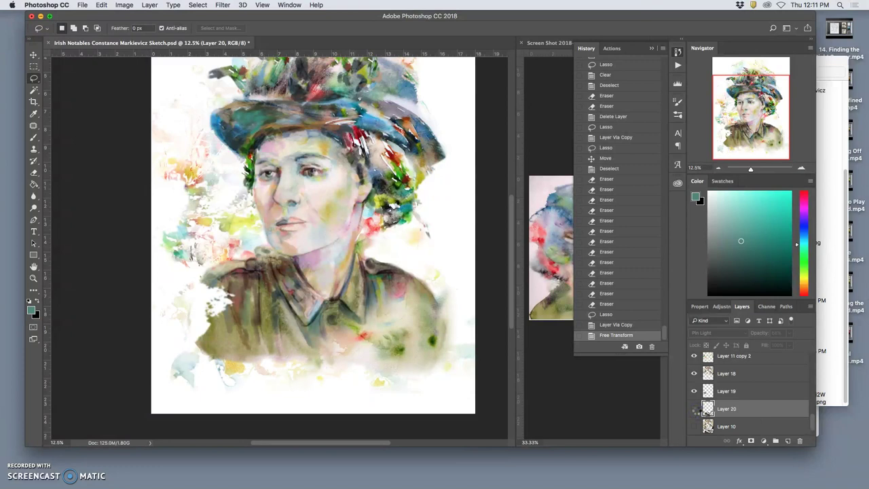
pyautogui.click(693, 408)
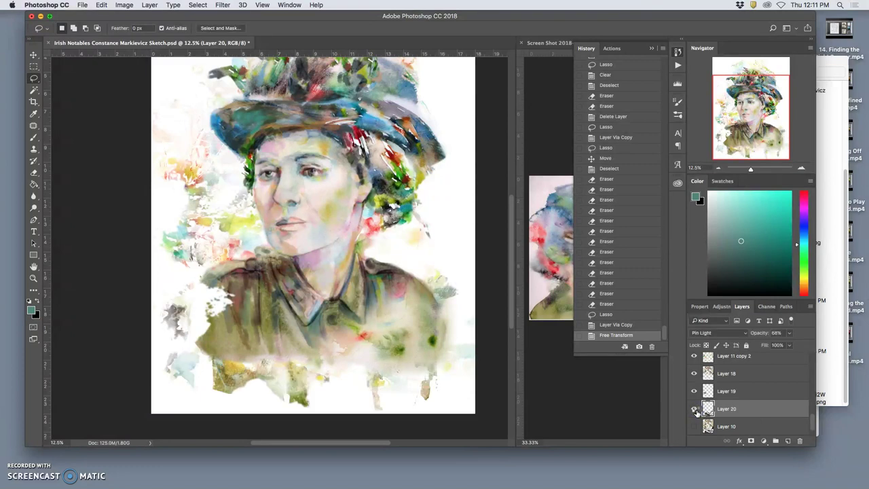
pyautogui.click(693, 408)
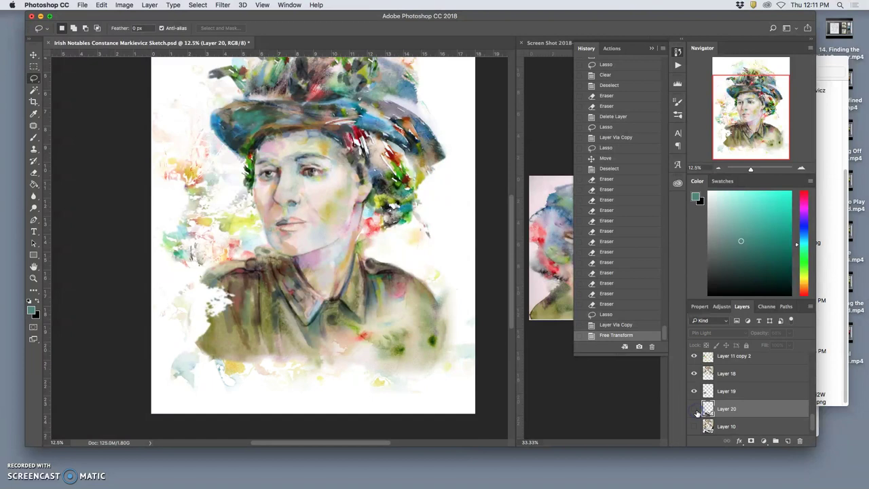
pyautogui.click(694, 408)
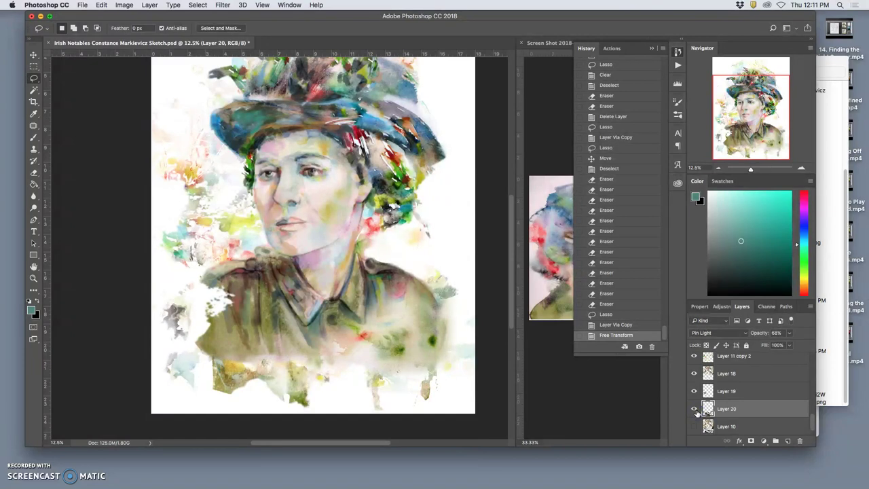
pyautogui.click(694, 411)
pyautogui.click(695, 411)
# Erase Layer 20's grey splash beside the left-hand sleeve at 100% eraser opacity, and undo the last stroke.
pyautogui.click(34, 173)
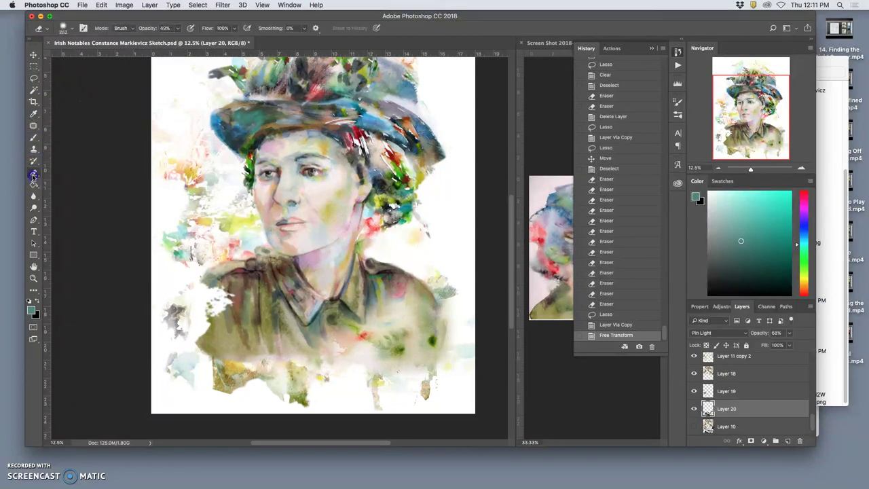
pyautogui.click(177, 29)
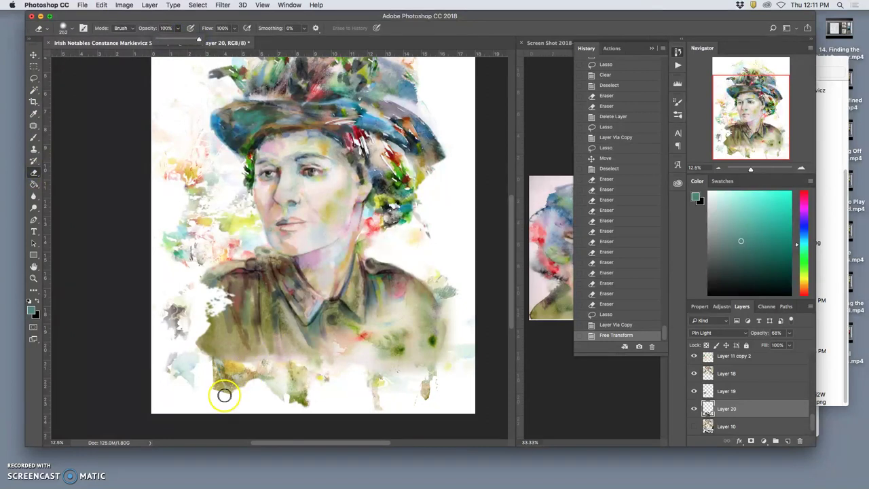
pyautogui.moveTo(213, 400)
pyautogui.mouseDown()
pyautogui.moveTo(166, 350)
pyautogui.moveTo(174, 373)
pyautogui.moveTo(162, 365)
pyautogui.moveTo(160, 326)
pyautogui.moveTo(187, 308)
pyautogui.moveTo(188, 334)
pyautogui.moveTo(174, 352)
pyautogui.moveTo(190, 319)
pyautogui.moveTo(192, 331)
pyautogui.moveTo(164, 352)
pyautogui.moveTo(163, 373)
pyautogui.moveTo(162, 358)
pyautogui.moveTo(196, 331)
pyautogui.mouseUp()
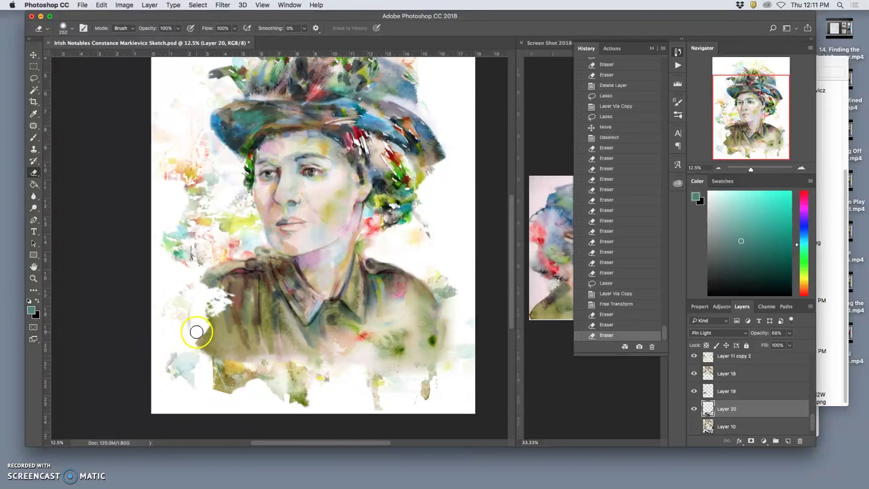
pyautogui.press('super+z')
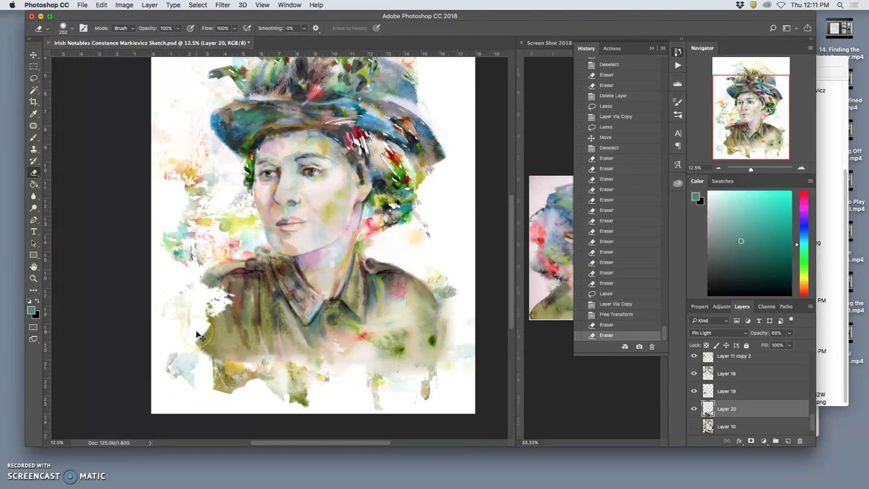
# Lasso Layer 20's pale splash below the left-hand sleeve, shift it slightly, and deselect.
pyautogui.click(33, 78)
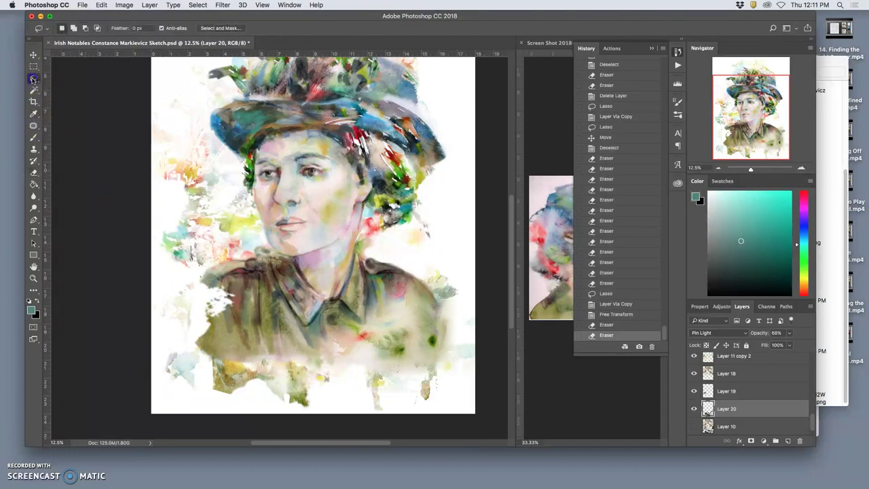
pyautogui.moveTo(178, 343)
pyautogui.mouseDown()
pyautogui.moveTo(161, 365)
pyautogui.moveTo(182, 345)
pyautogui.moveTo(176, 365)
pyautogui.mouseUp()
pyautogui.click(34, 55)
pyautogui.click(176, 347)
pyautogui.press('super+d')
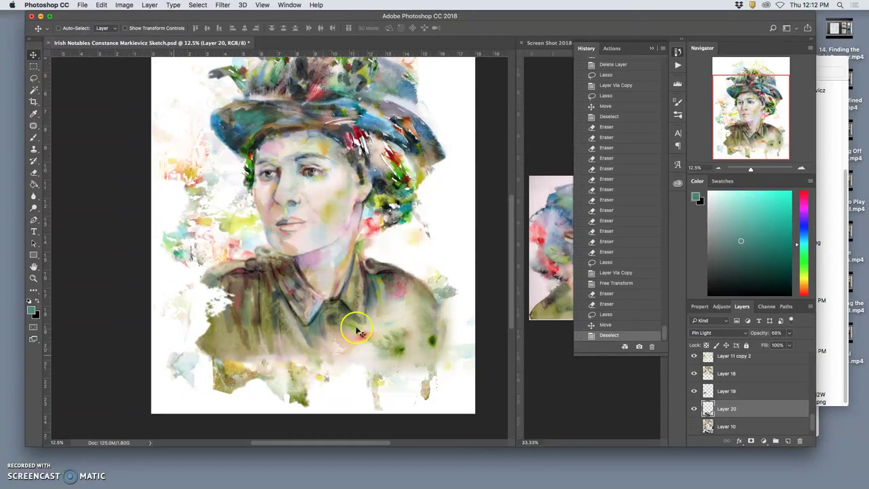
# Check the repositioned splash by switching Layer 20 off and on, leaving it visible.
pyautogui.click(693, 409)
pyautogui.click(693, 409)
pyautogui.click(694, 410)
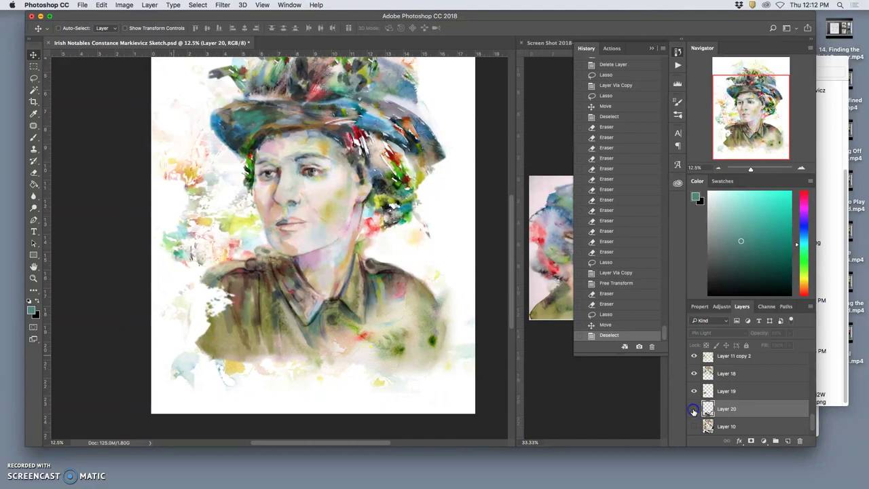
pyautogui.click(694, 410)
pyautogui.click(693, 409)
pyautogui.click(693, 409)
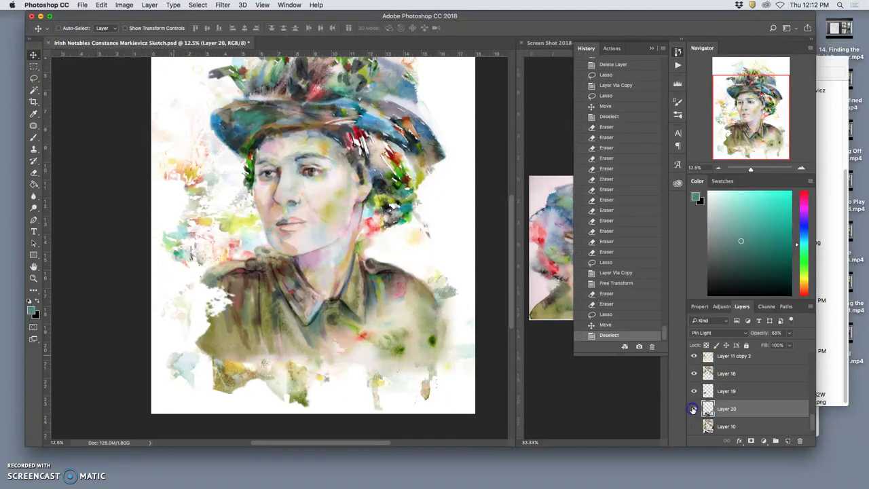
# Erase the hard left-hand edge of Layer 20's brown splash under the jacket and check the layer off and on.
pyautogui.click(34, 172)
pyautogui.moveTo(219, 346)
pyautogui.mouseDown()
pyautogui.moveTo(219, 397)
pyautogui.moveTo(216, 376)
pyautogui.moveTo(228, 356)
pyautogui.moveTo(235, 379)
pyautogui.moveTo(249, 388)
pyautogui.moveTo(236, 385)
pyautogui.moveTo(237, 406)
pyautogui.mouseUp()
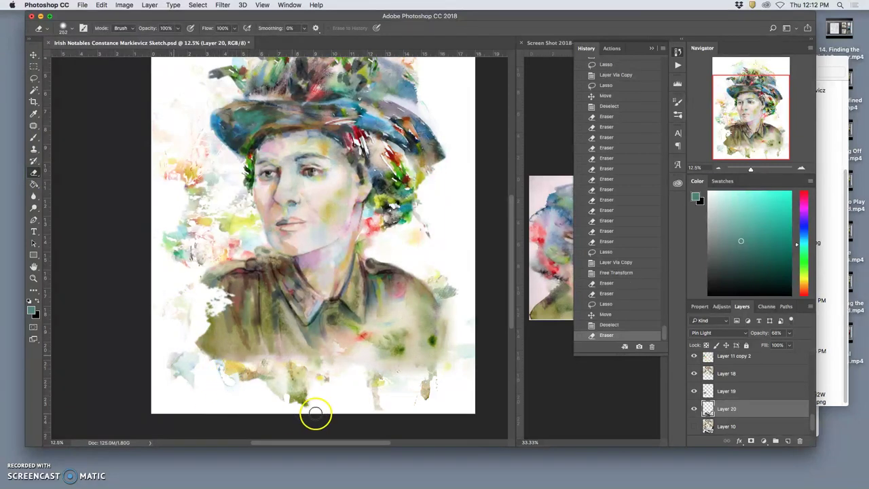
pyautogui.click(694, 410)
pyautogui.click(694, 410)
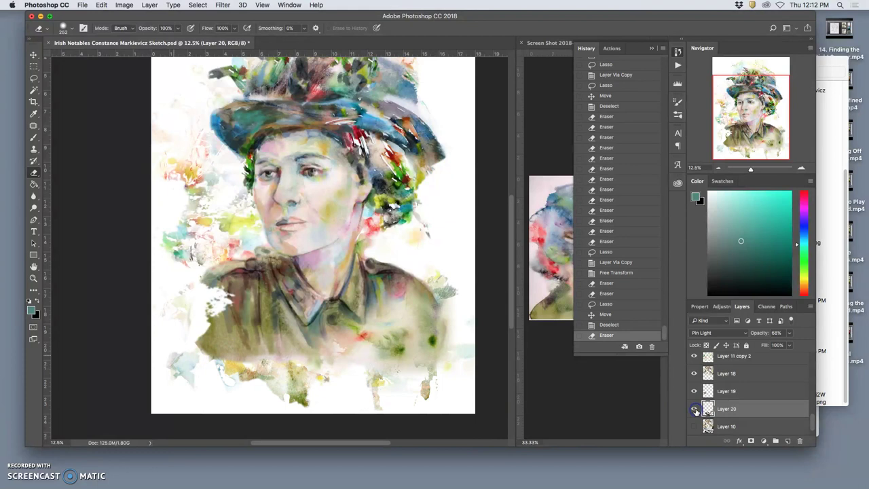
pyautogui.click(695, 410)
pyautogui.click(695, 410)
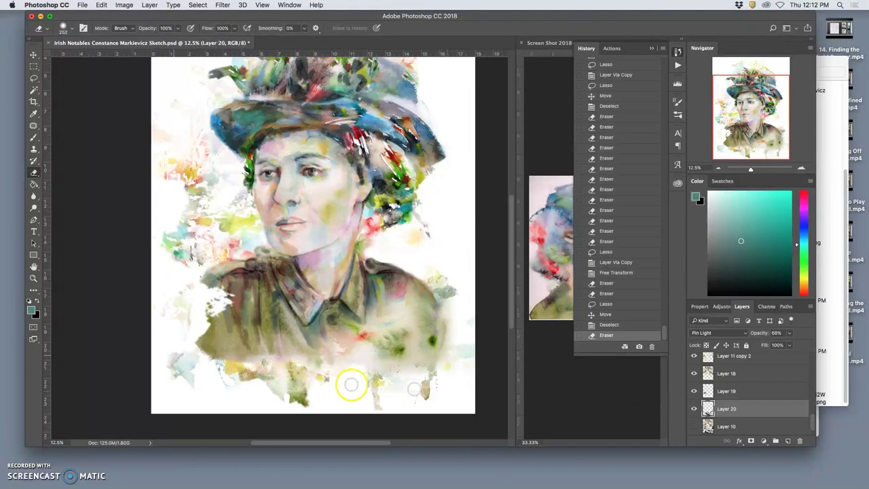
# Lasso the splash area just below the jacket's left-hand corner on Layer 20 and copy it to a new layer.
pyautogui.click(33, 77)
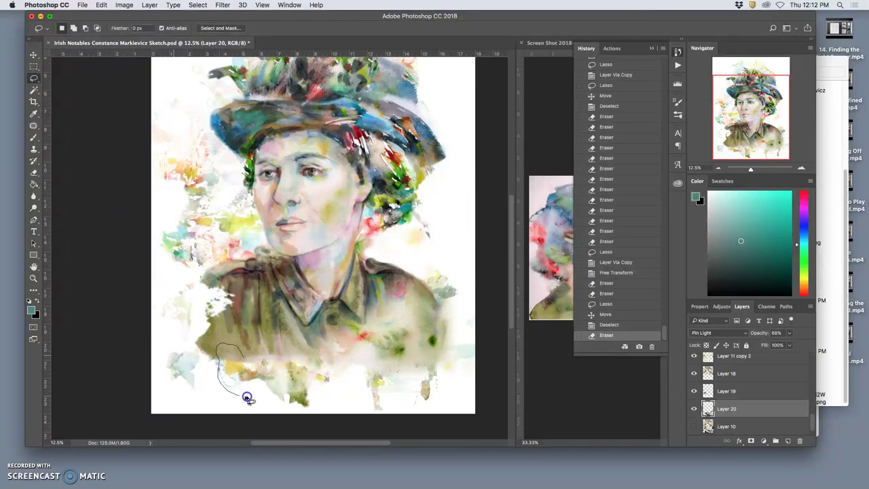
pyautogui.moveTo(260, 384); pyautogui.dragTo(250, 352)
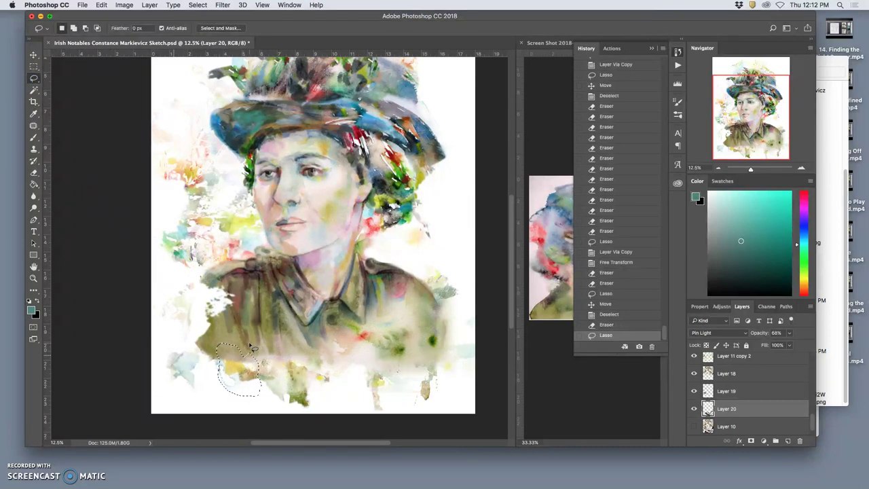
pyautogui.press('super+j')
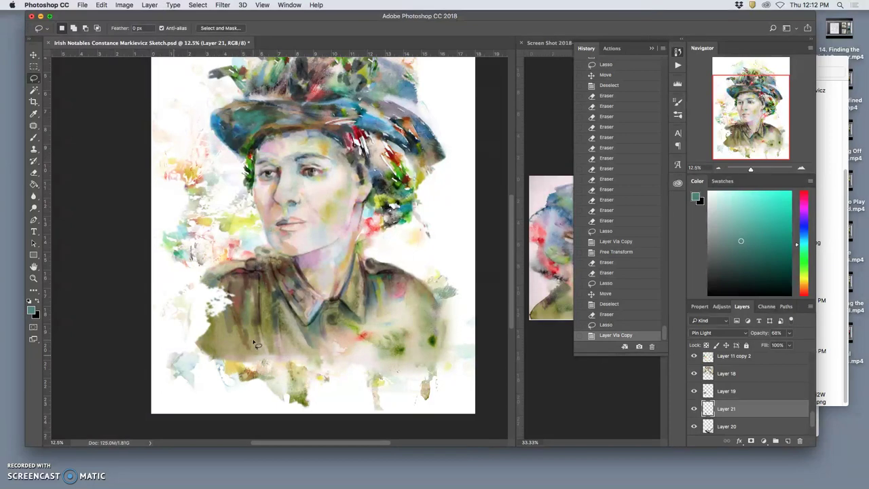
# Bring Layer 21 forward through the layer stack until it sits above Refined Painting copy.
pyautogui.press('super+bracketright')
pyautogui.press('super+bracketright')
pyautogui.press('super+bracketright')
pyautogui.press('super+bracketright')
pyautogui.press('super+bracketright')
pyautogui.press('super+bracketright')
pyautogui.press('super+bracketright')
pyautogui.press('super+bracketright')
pyautogui.press('super+bracketright')
pyautogui.press('super+bracketright')
pyautogui.press('super+bracketright')
pyautogui.press('super+bracketright')
pyautogui.press('super+bracketright')
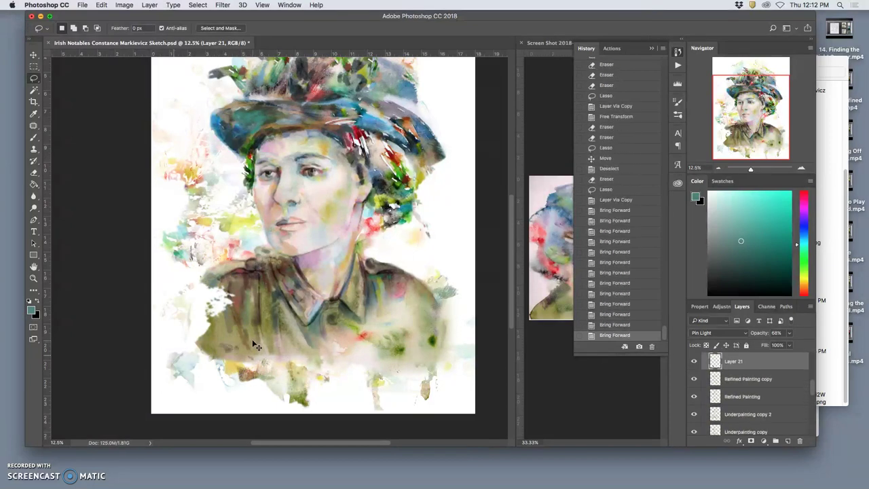
# Select Layer 5 copy 2 and try erasing the jacket's lower left-hand edge at full opacity, undoing the stroke.
pyautogui.press('super+equal')
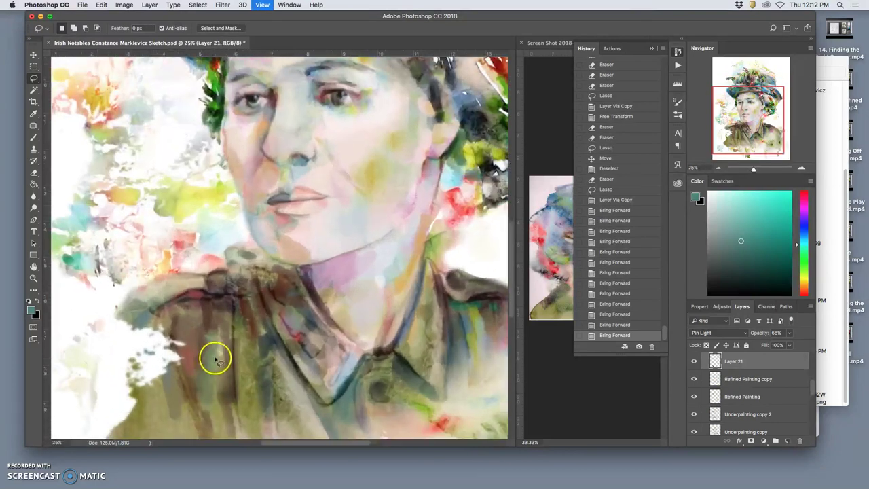
pyautogui.moveTo(217, 357)
pyautogui.mouseDown()
pyautogui.moveTo(241, 258)
pyautogui.moveTo(233, 270)
pyautogui.mouseUp()
pyautogui.moveTo(233, 310); pyautogui.dragTo(241, 263)
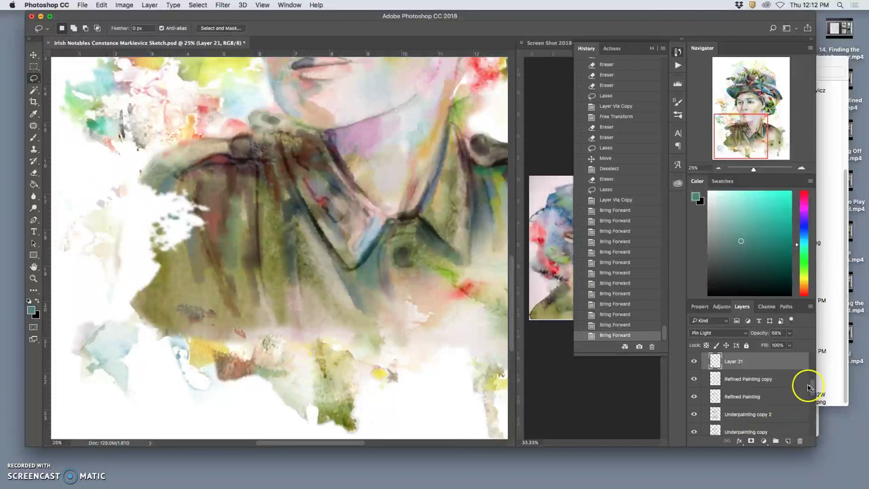
pyautogui.scroll(-1, 812, 397)
pyautogui.moveTo(812, 397); pyautogui.dragTo(812, 407)
pyautogui.click(736, 407)
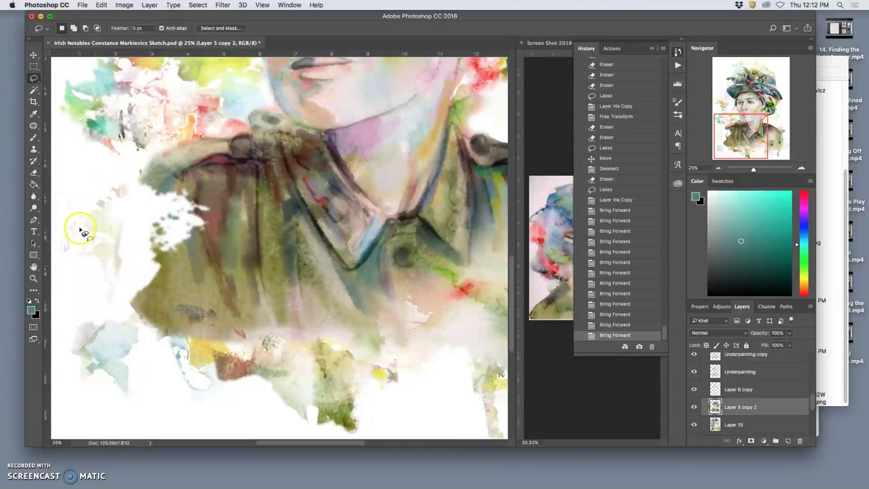
pyautogui.click(33, 174)
pyautogui.moveTo(199, 329); pyautogui.dragTo(223, 347)
pyautogui.press('super+z')
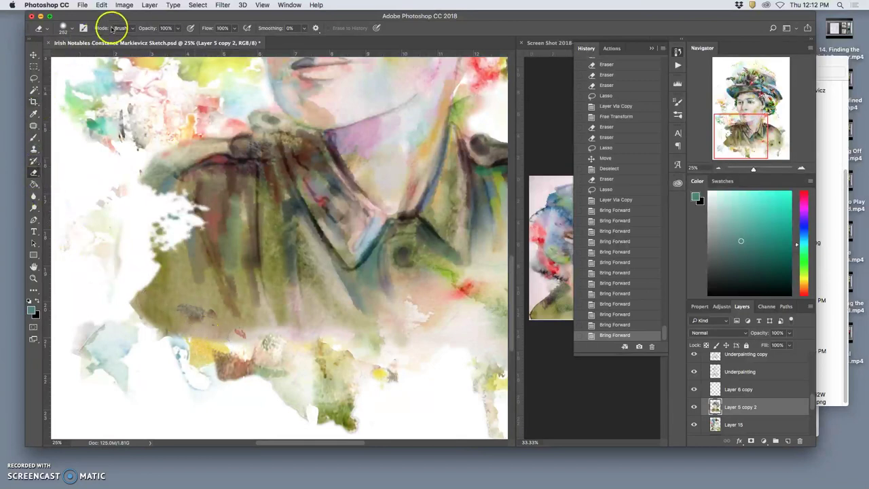
# Soften the jacket's lower edge on Layer 5 copy 2 with the eraser at 40% opacity, undoing the last stroke.
pyautogui.click(178, 29)
pyautogui.moveTo(213, 339)
pyautogui.mouseDown()
pyautogui.moveTo(198, 339)
pyautogui.moveTo(217, 359)
pyautogui.moveTo(197, 323)
pyautogui.moveTo(196, 351)
pyautogui.mouseUp()
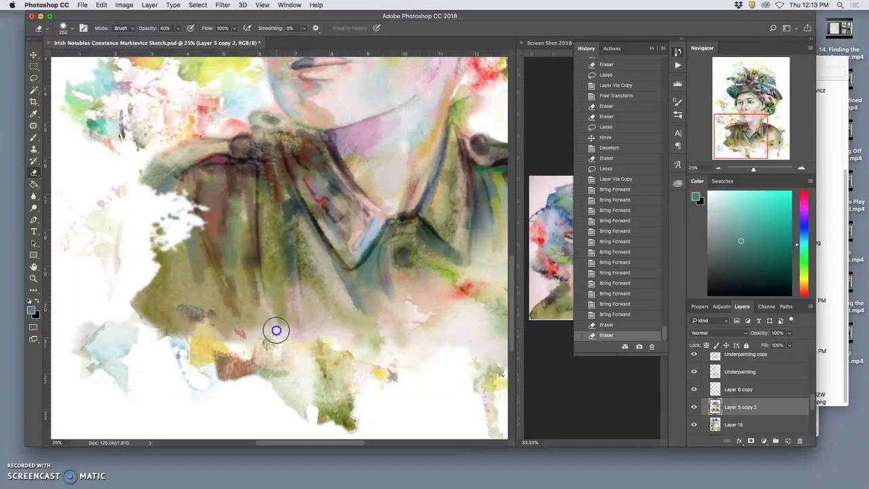
pyautogui.moveTo(257, 345)
pyautogui.mouseDown()
pyautogui.moveTo(234, 296)
pyautogui.moveTo(254, 354)
pyautogui.moveTo(218, 281)
pyautogui.moveTo(240, 327)
pyautogui.moveTo(230, 283)
pyautogui.moveTo(249, 338)
pyautogui.moveTo(242, 316)
pyautogui.moveTo(264, 341)
pyautogui.moveTo(243, 314)
pyautogui.moveTo(278, 385)
pyautogui.mouseUp()
pyautogui.press('super+z')
# View the whole portrait and compare it with and without Layer 20, leaving the layer visible.
pyautogui.press('super+minus')
pyautogui.press('super+minus')
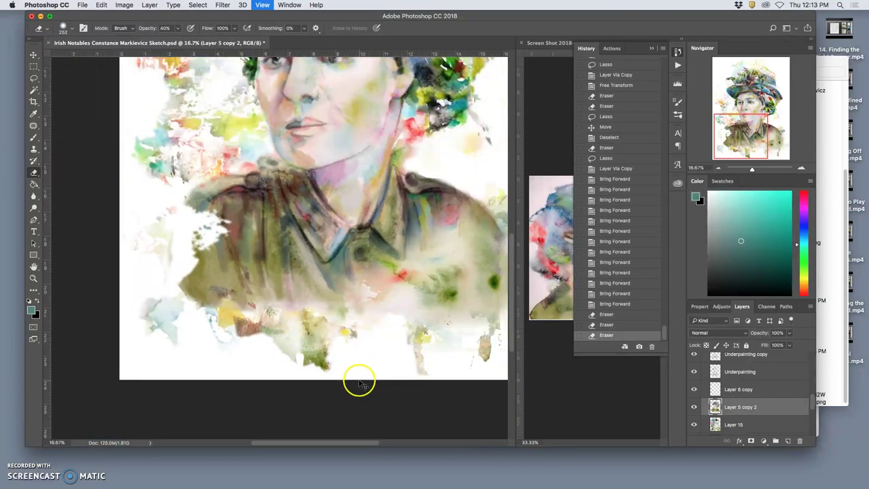
pyautogui.press('super+minus')
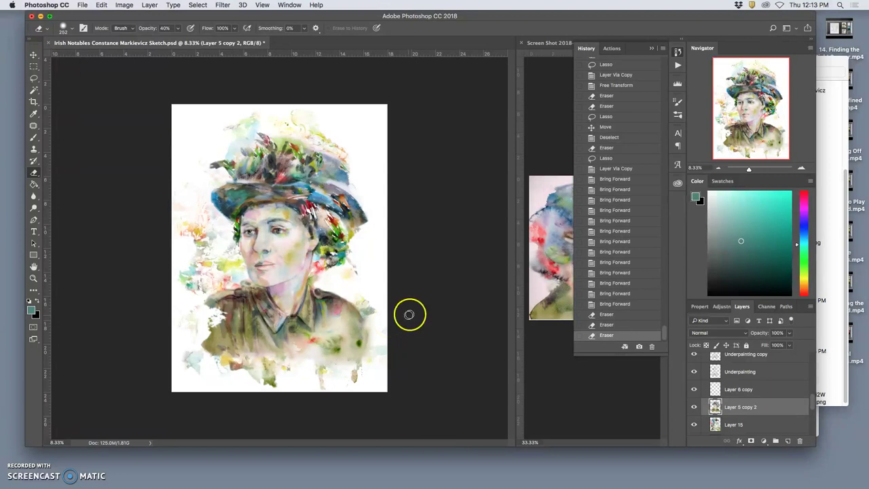
pyautogui.scroll(-3, 734, 405)
pyautogui.scroll(-3, 733, 405)
pyautogui.click(694, 392)
pyautogui.click(693, 391)
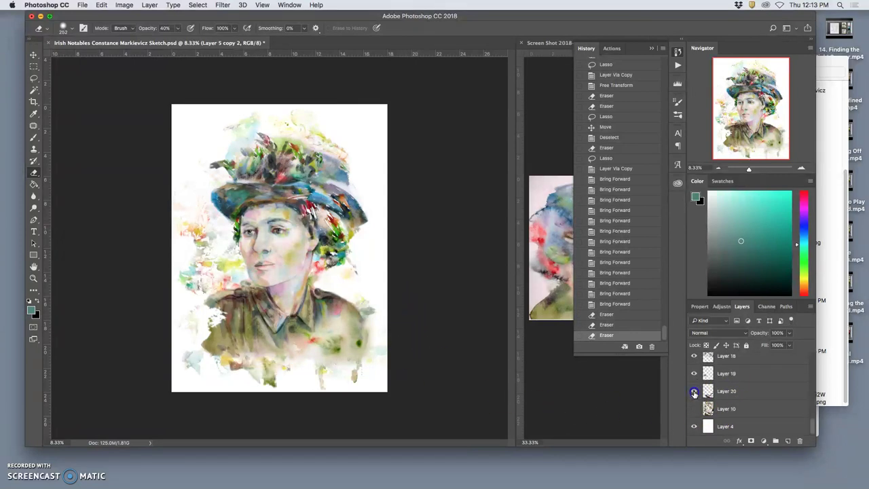
# Set Layer 20's opacity to 60%, check Layer 10's effect on the portrait and delete Layer 10.
pyautogui.click(725, 394)
pyautogui.click(788, 333)
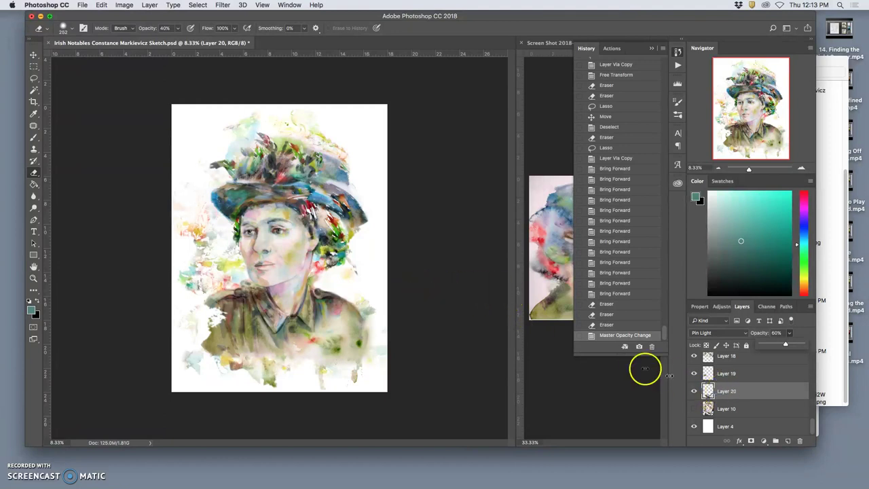
pyautogui.click(693, 408)
pyautogui.click(694, 408)
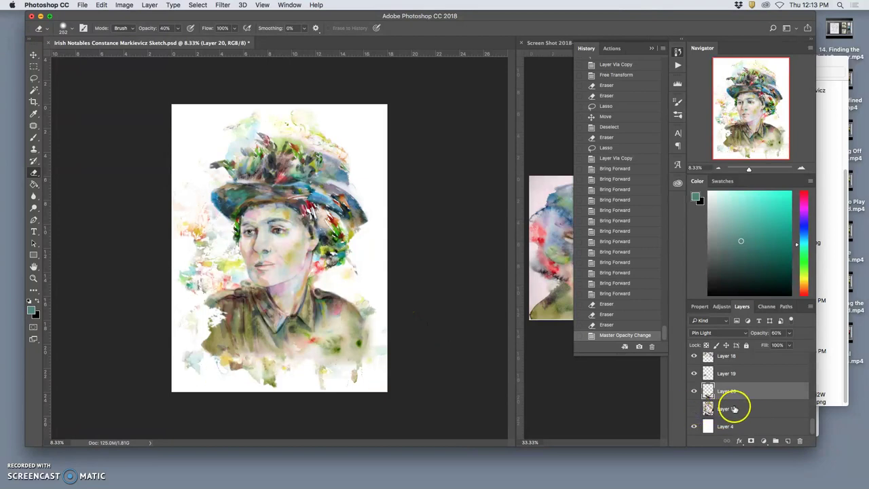
pyautogui.click(736, 407)
pyautogui.press('Delete')
# Examine the hat, face and surrounding background splashes up close for areas that need more colour and texture.
pyautogui.scroll(5, 736, 407)
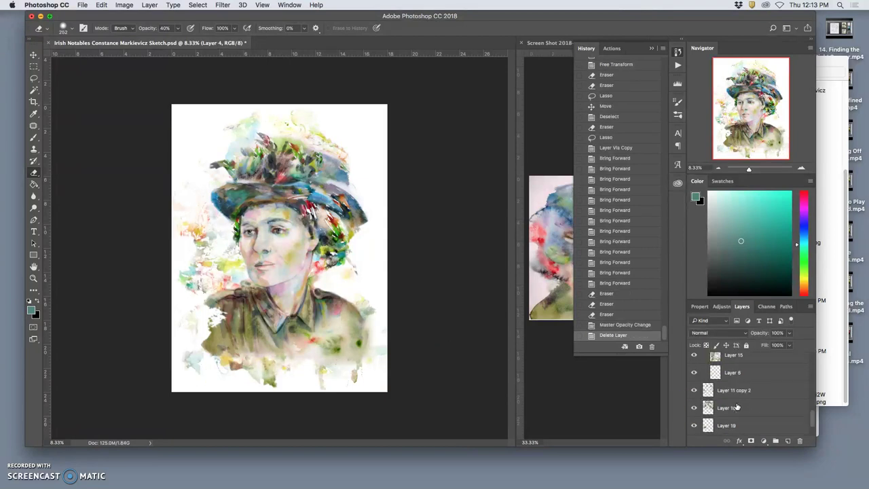
pyautogui.scroll(10, 736, 407)
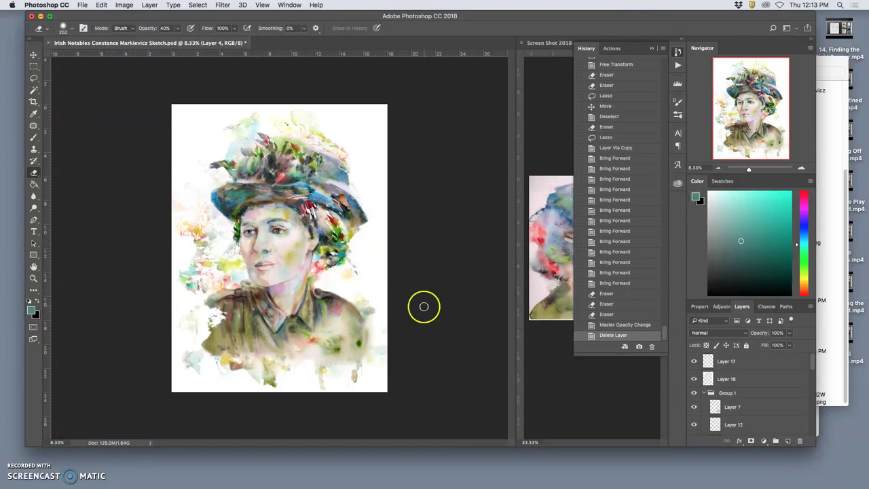
pyautogui.press('super+plus')
pyautogui.press('super+plus')
pyautogui.press('super+plus')
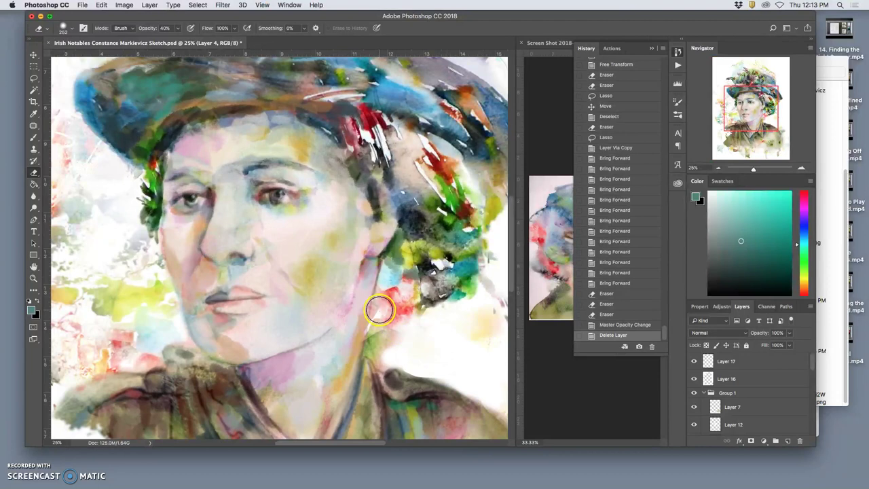
pyautogui.scroll(10, 378, 309)
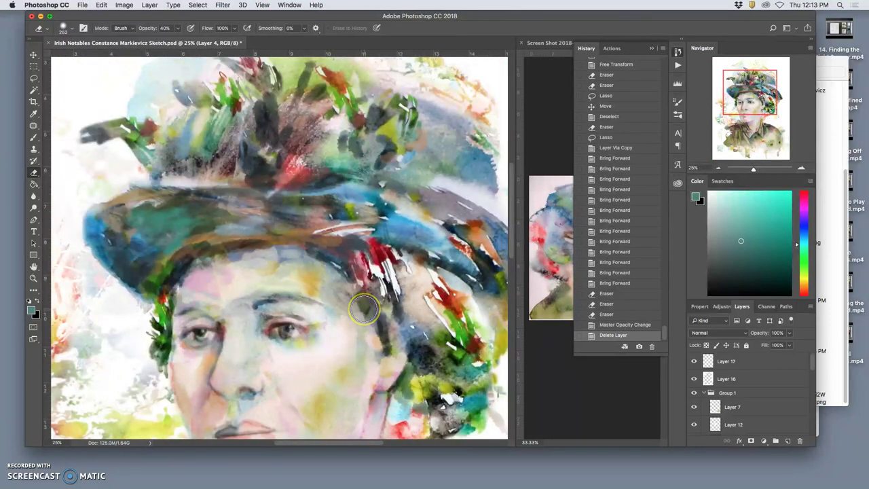
pyautogui.scroll(3, 364, 309)
pyautogui.hscroll(-5, 363, 308)
pyautogui.hscroll(8, 363, 309)
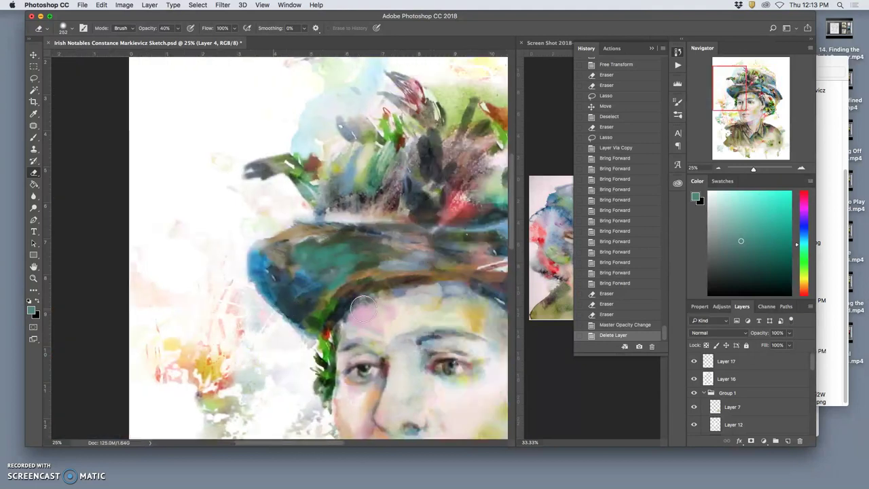
pyautogui.scroll(-6, 363, 309)
pyautogui.hscroll(-3, 363, 309)
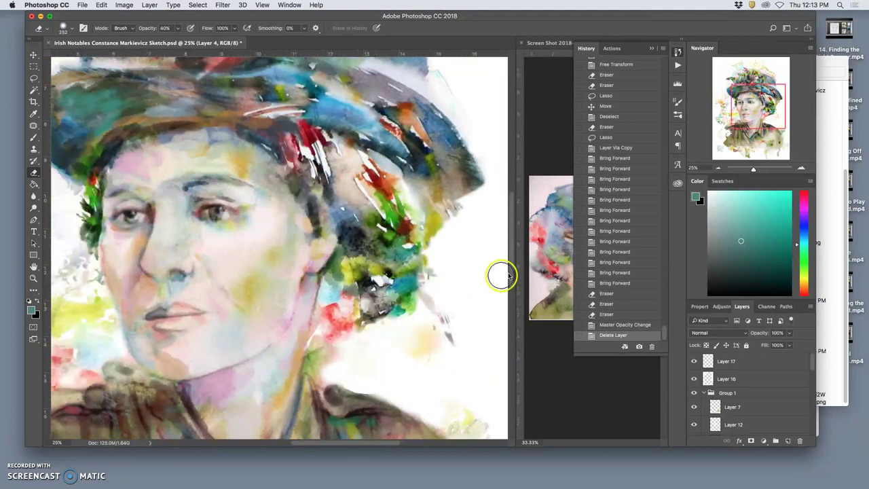
# Lasso the dark red and green hair area in the Screen Shot painting and paste a copy of it into the portrait.
pyautogui.click(543, 266)
pyautogui.click(573, 183)
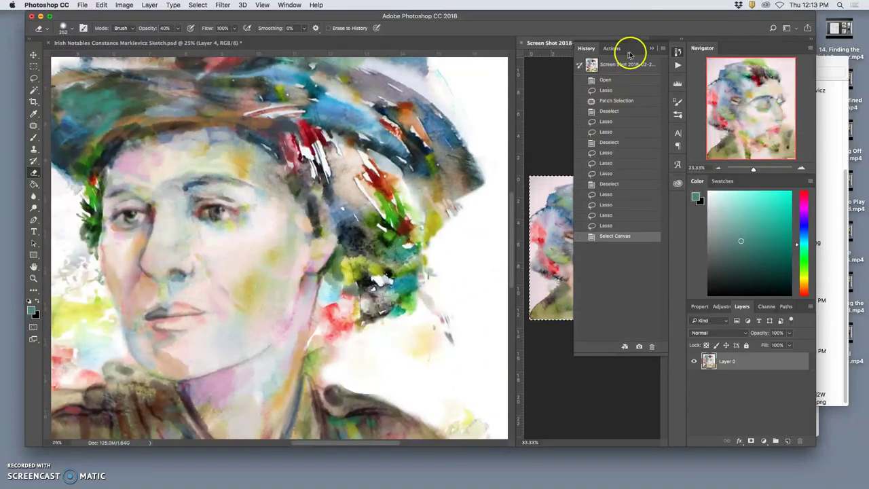
pyautogui.click(651, 47)
pyautogui.press('super+minus')
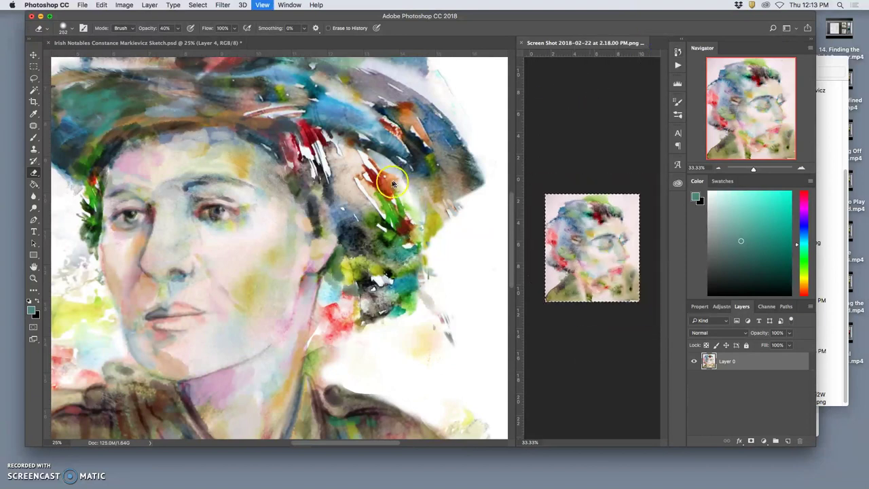
pyautogui.hscroll(-5, 300, 207)
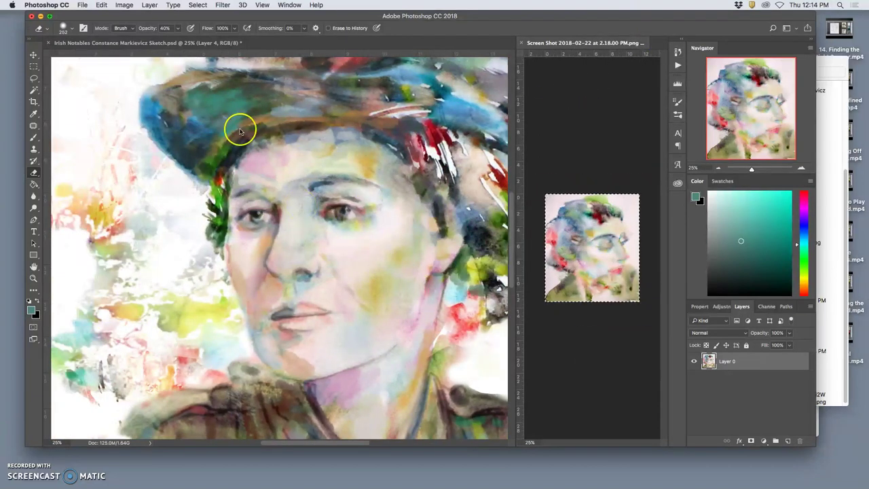
pyautogui.click(33, 78)
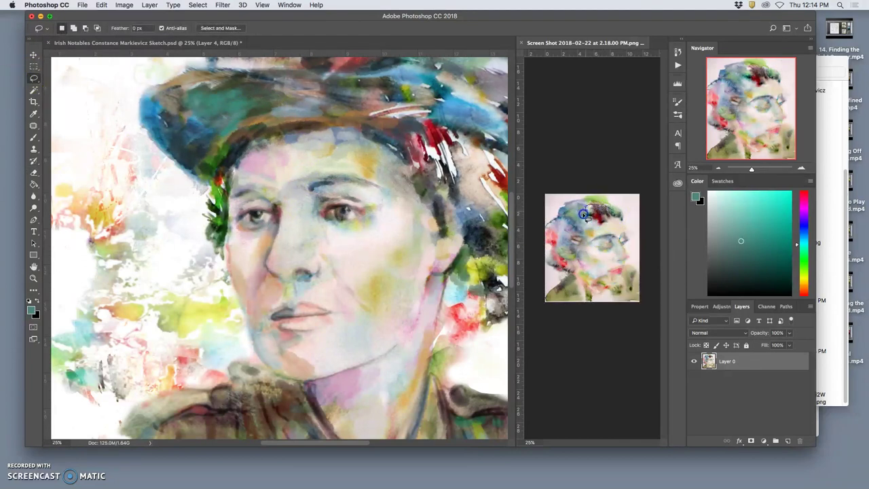
pyautogui.moveTo(621, 215)
pyautogui.mouseDown()
pyautogui.moveTo(584, 214)
pyautogui.moveTo(589, 233)
pyautogui.mouseUp()
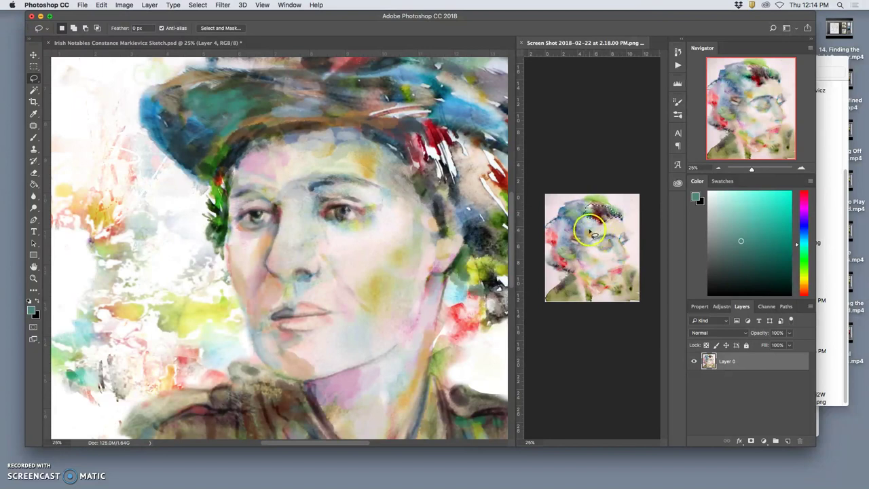
pyautogui.click(411, 221)
pyautogui.press('super+v')
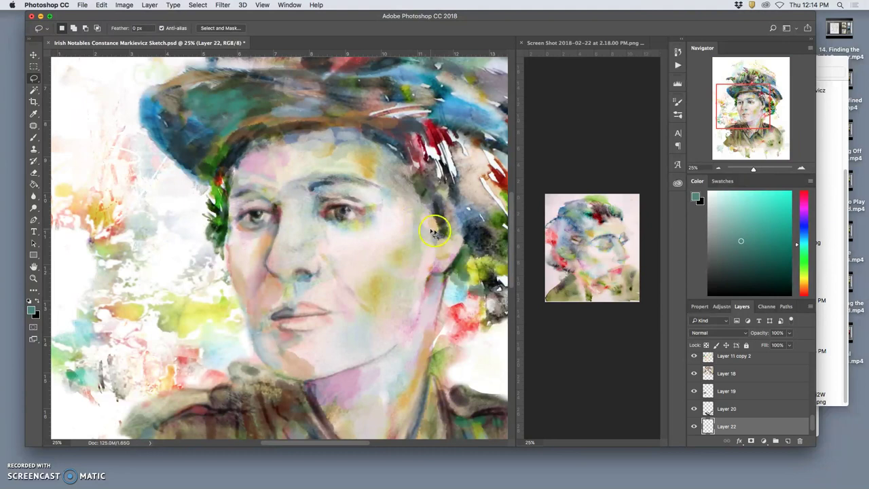
# Bring the pasted hair patch forward through the layer stack until it sits above Layer 21.
pyautogui.press('super+shift+bracketright')
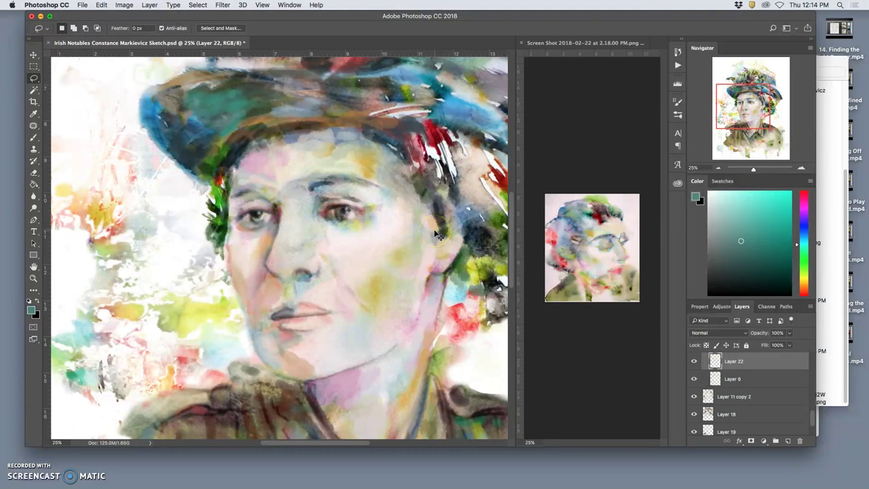
pyautogui.press('super+bracketright')
pyautogui.press('super+bracketright')
pyautogui.press('super+bracketright')
pyautogui.press('super+bracketright')
pyautogui.press('super+bracketright')
pyautogui.press('super+bracketright')
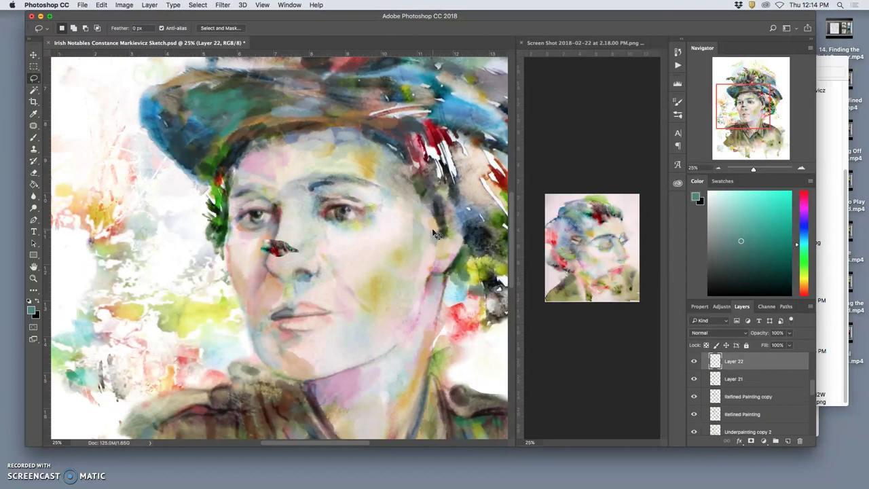
# Enlarge the pasted patch to about 495% width and 482% height and place it over the hat brim's left-hand part.
pyautogui.press('super+t')
pyautogui.moveTo(297, 243); pyautogui.dragTo(451, 173)
pyautogui.moveTo(407, 213); pyautogui.dragTo(290, 131)
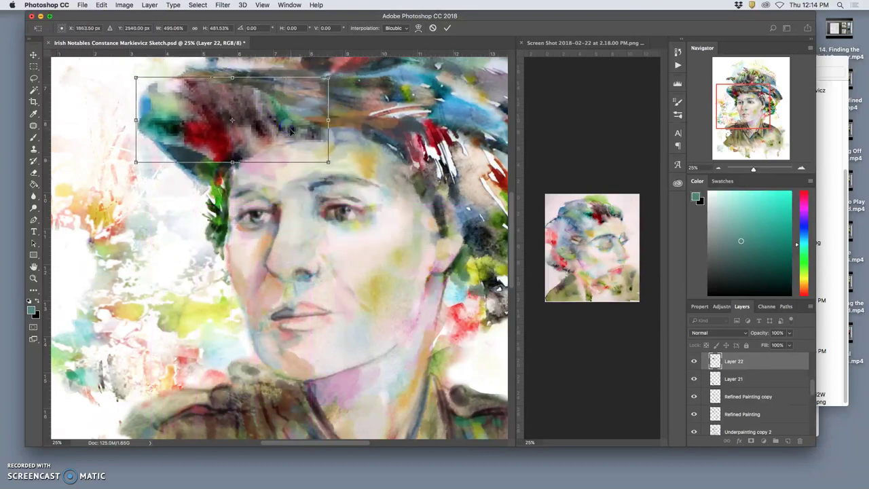
pyautogui.press('super+minus')
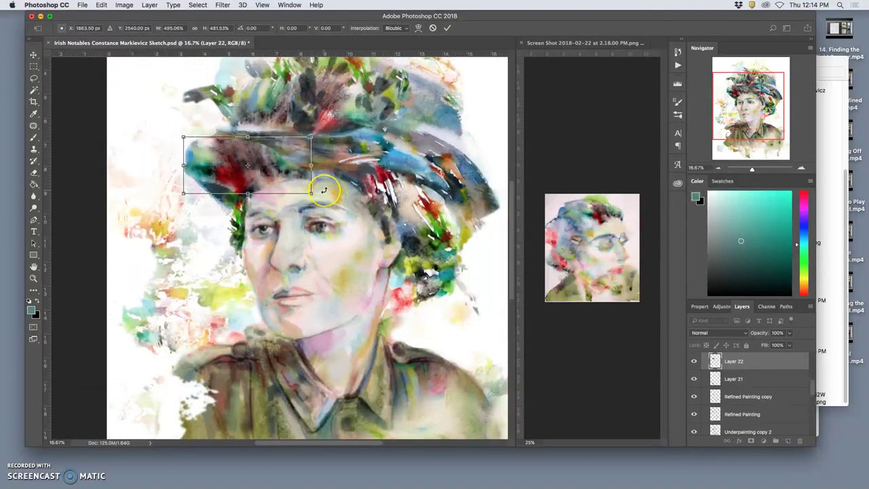
pyautogui.press('Return')
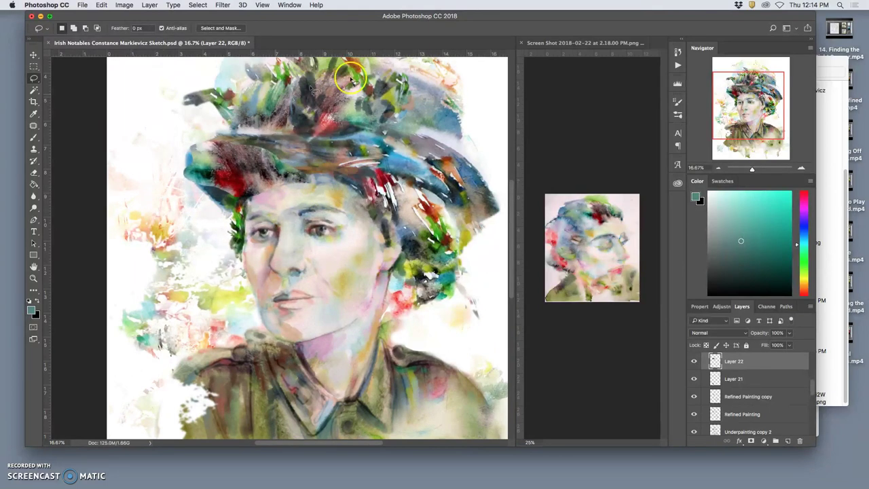
# Erase the patch's edges along the brim at 100% opacity and 33% hardness, and compare the hat with and without the patch.
pyautogui.click(34, 171)
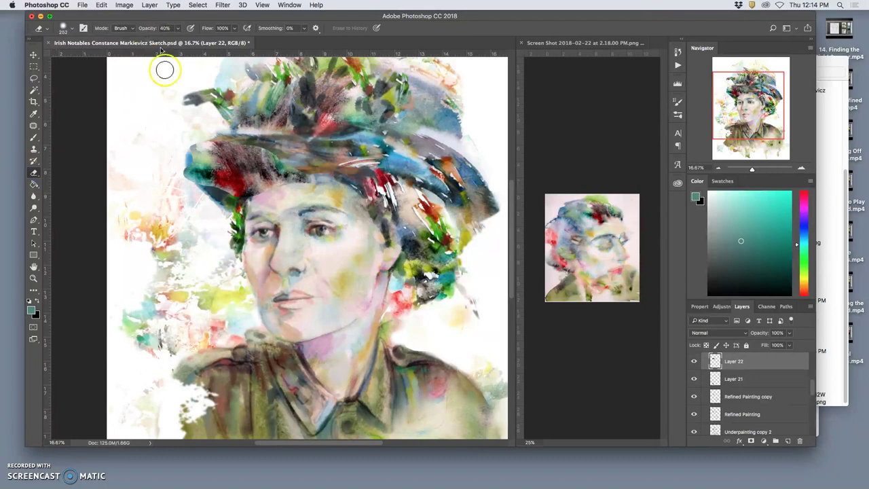
pyautogui.click(178, 28)
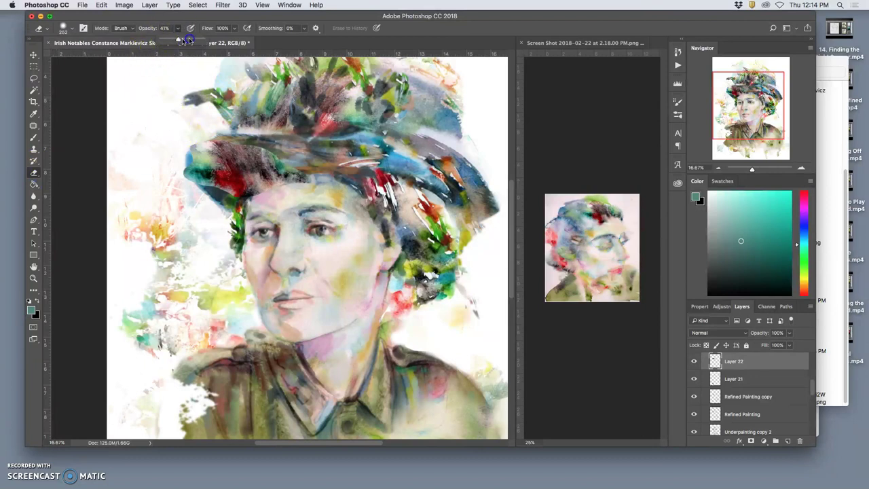
pyautogui.click(276, 147)
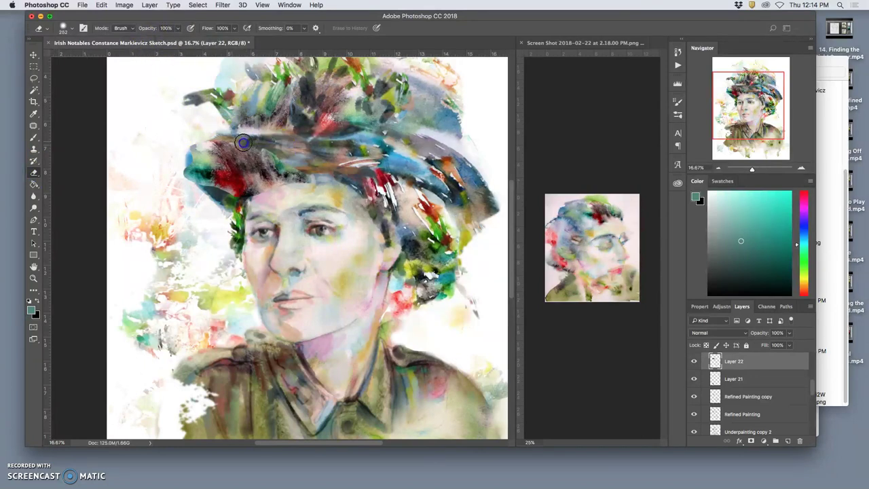
pyautogui.click(68, 28)
pyautogui.moveTo(129, 73); pyautogui.dragTo(95, 78)
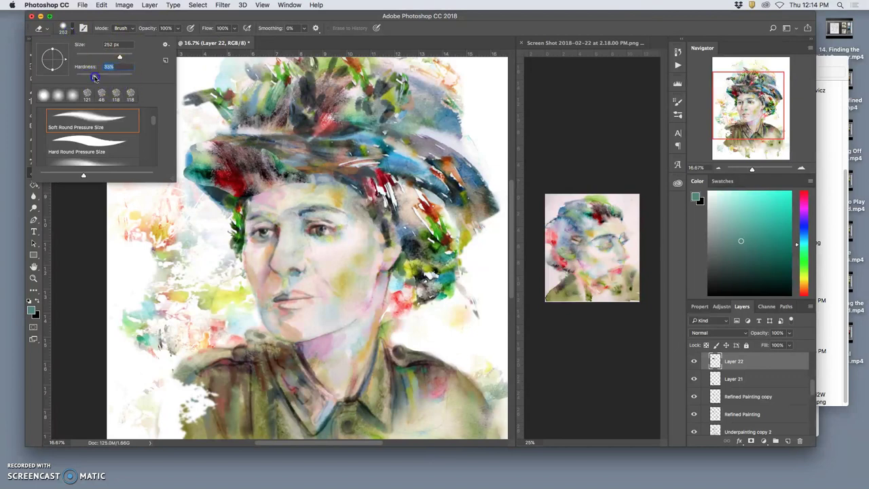
pyautogui.click(221, 137)
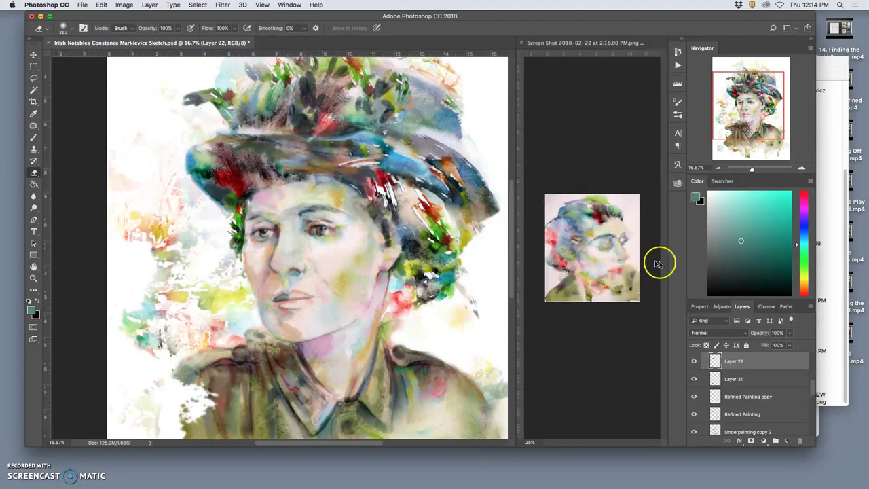
pyautogui.click(693, 362)
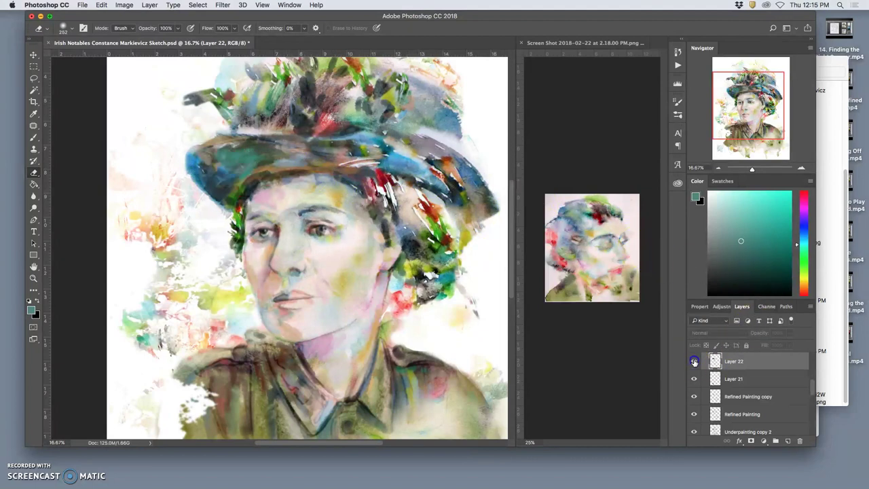
pyautogui.click(693, 361)
pyautogui.click(693, 364)
pyautogui.click(693, 364)
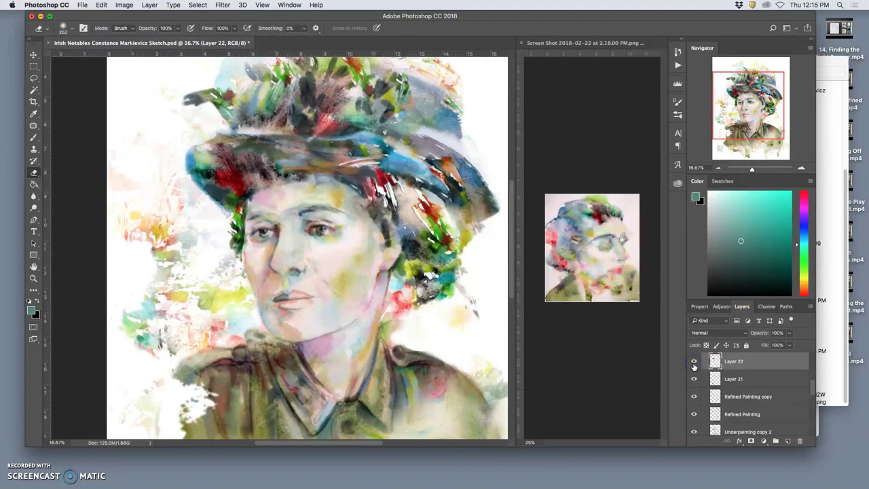
# Try Color Burn, Overlay and Pin Light on Layer 22, settle on Soft Light, and compare the hat with and without the layer.
pyautogui.click(736, 334)
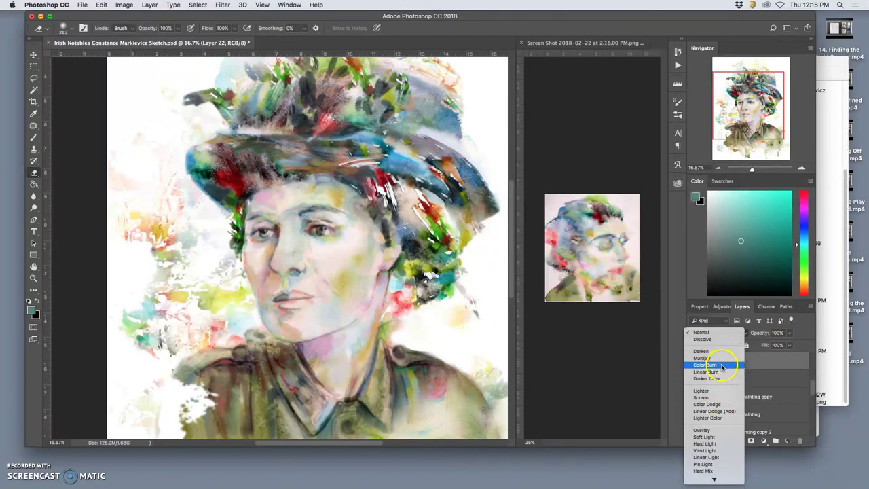
pyautogui.click(721, 363)
pyautogui.click(727, 332)
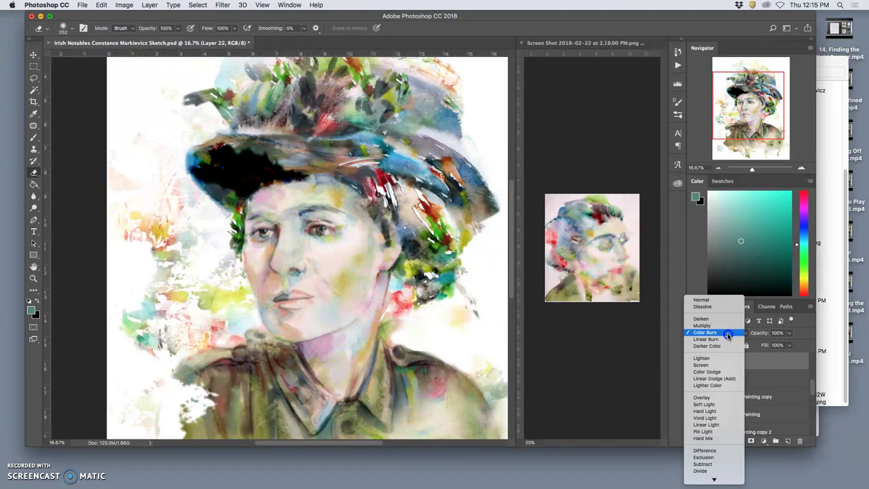
pyautogui.click(716, 397)
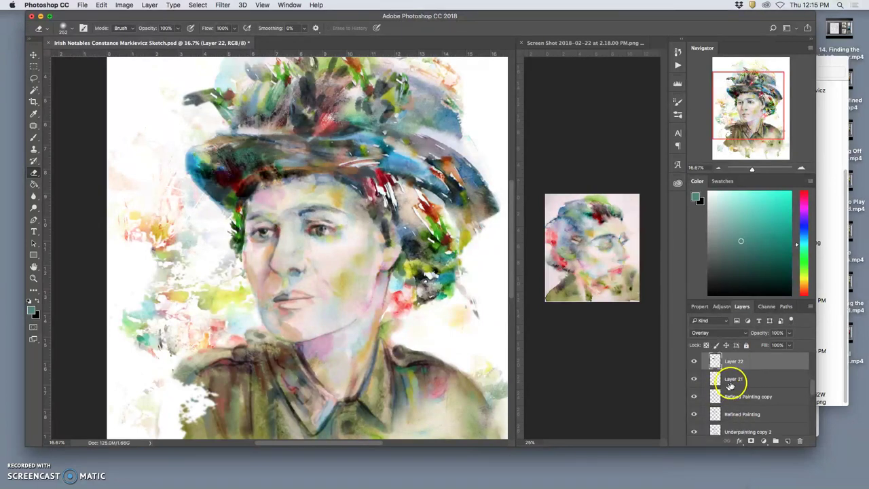
pyautogui.click(725, 333)
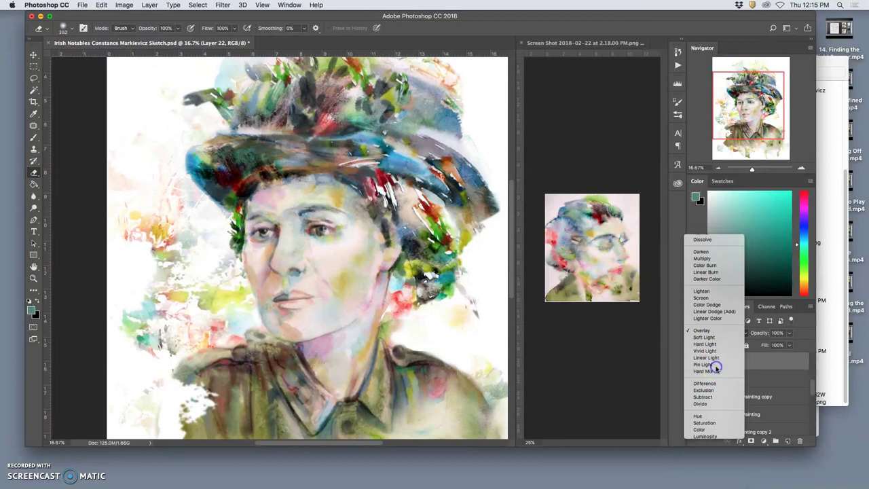
pyautogui.click(715, 366)
pyautogui.click(719, 332)
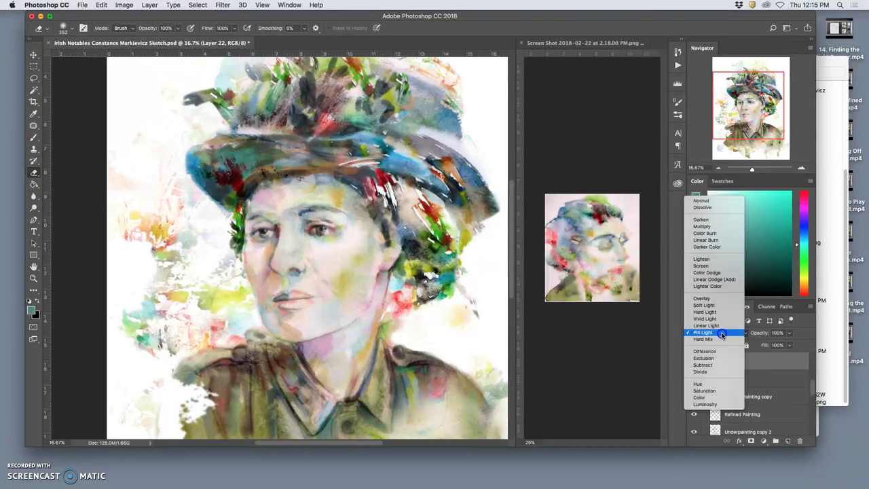
pyautogui.click(720, 308)
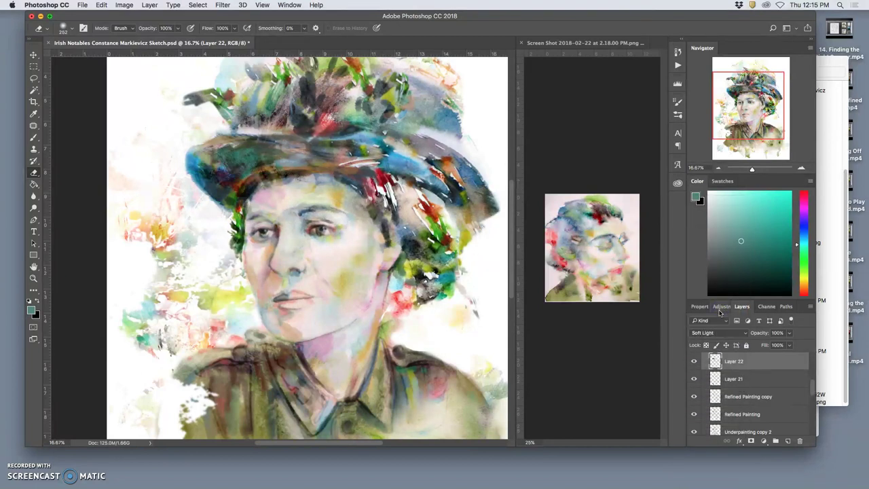
pyautogui.click(692, 362)
pyautogui.click(692, 361)
pyautogui.click(692, 362)
pyautogui.click(693, 362)
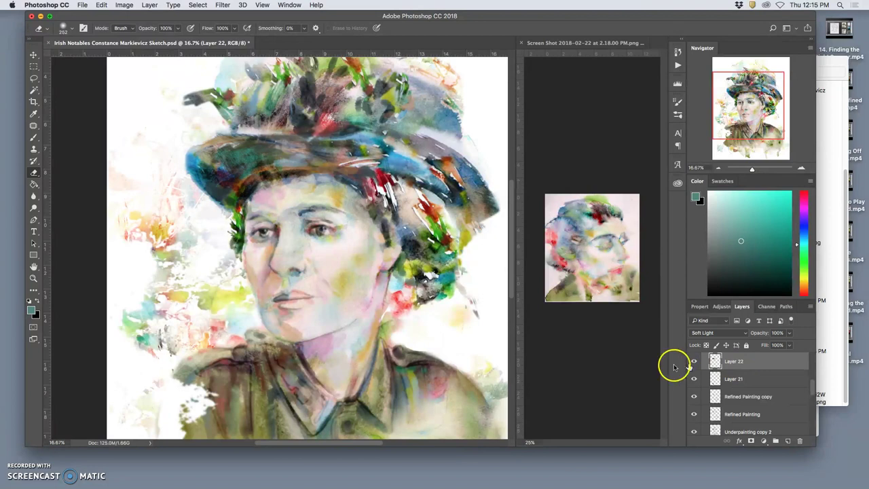
# Nudge Layer 22's pasted patch slightly upward on the hat brim and erase its overlap along the forehead edge.
pyautogui.click(34, 54)
pyautogui.moveTo(262, 171); pyautogui.dragTo(263, 168)
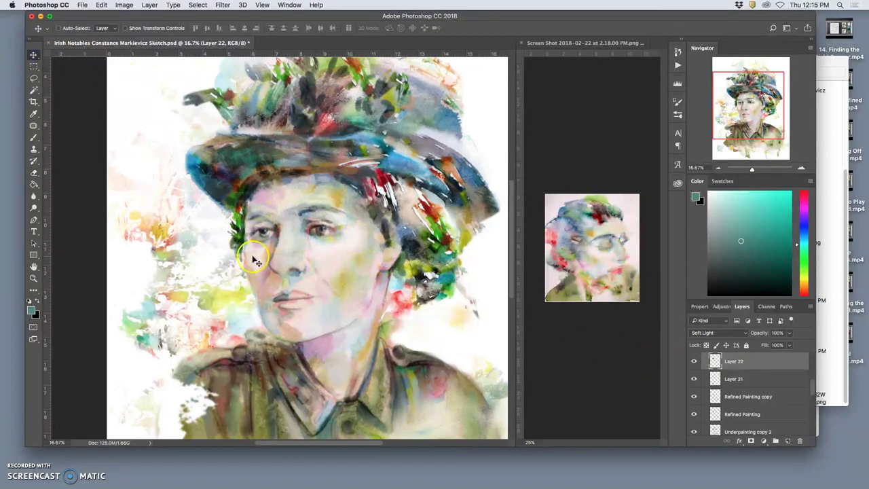
pyautogui.click(33, 172)
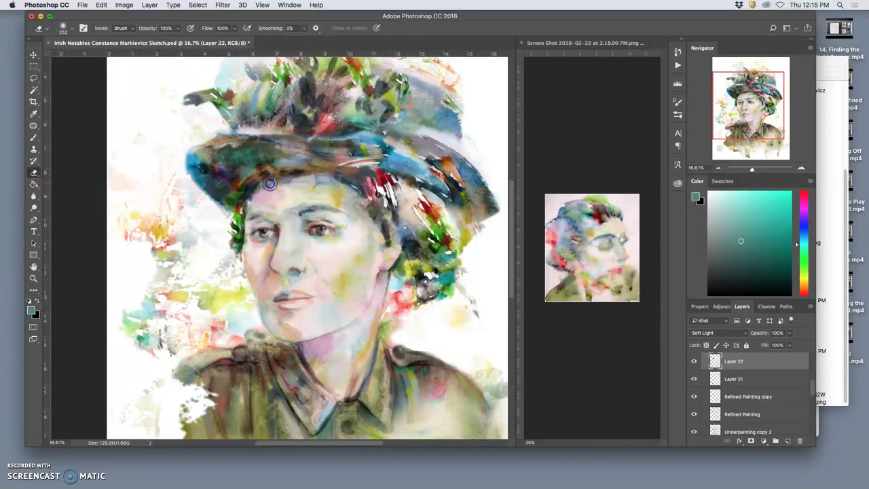
# Lower Layer 22's opacity to 71% and compare the whole portrait with and without the layer.
pyautogui.click(789, 333)
pyautogui.moveTo(787, 344); pyautogui.dragTo(776, 345)
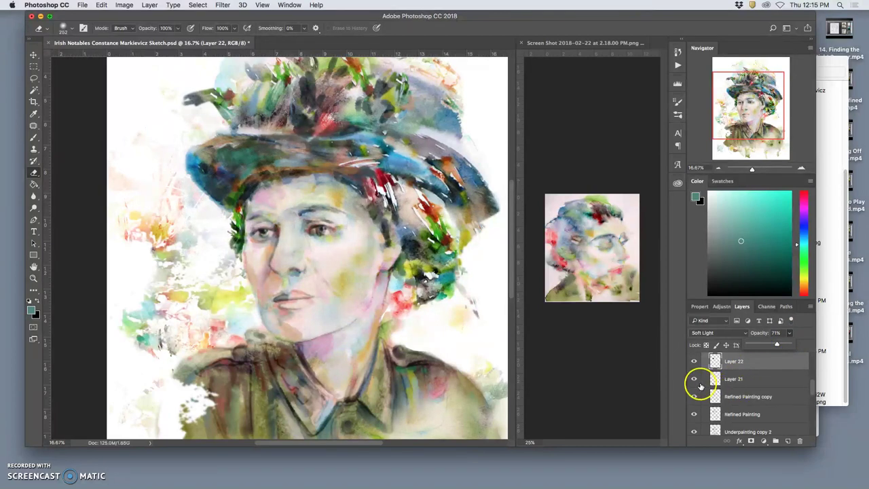
pyautogui.press('super+minus')
pyautogui.press('super+minus')
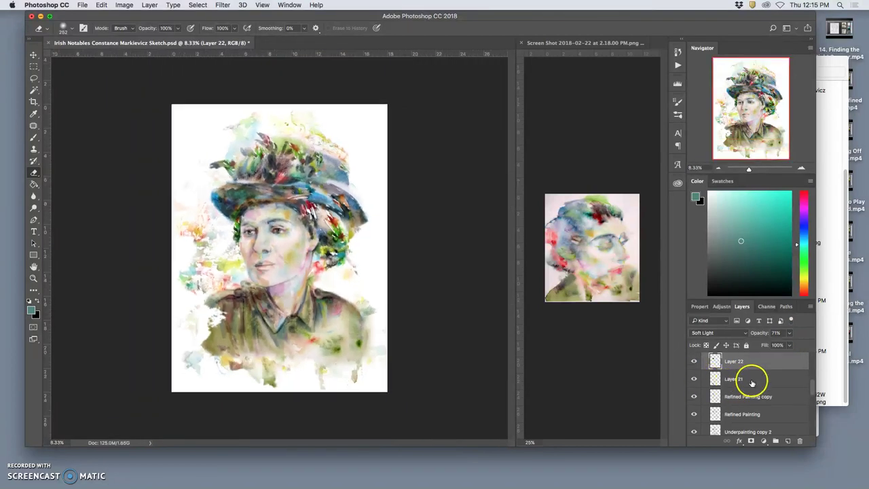
pyautogui.click(693, 361)
pyautogui.click(693, 362)
# Set Layer 22's blend mode to Normal and shift its hue to +11 with Hue/Saturation.
pyautogui.moveTo(724, 333); pyautogui.dragTo(717, 231)
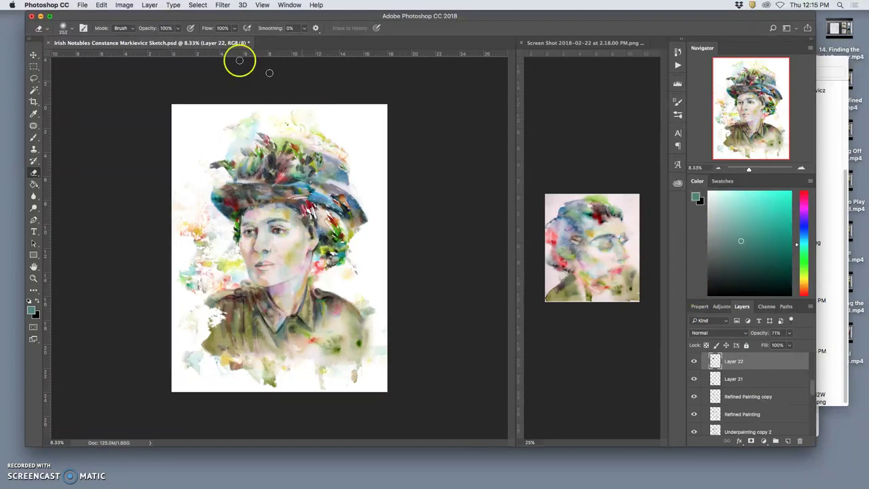
pyautogui.click(123, 6)
pyautogui.moveTo(141, 30)
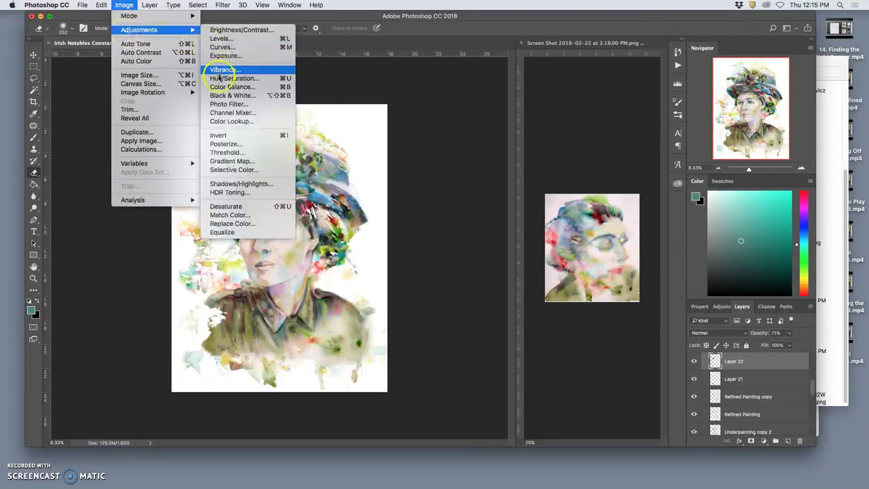
pyautogui.click(222, 79)
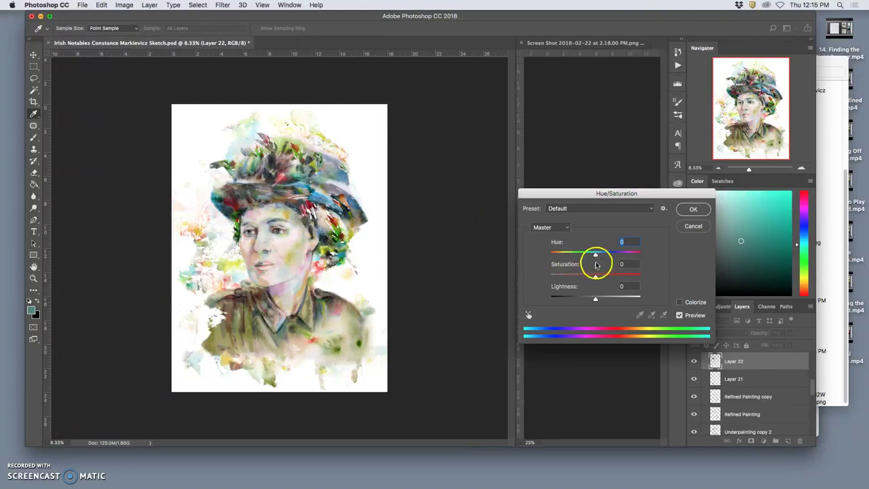
pyautogui.moveTo(596, 253)
pyautogui.mouseDown()
pyautogui.moveTo(609, 253)
pyautogui.moveTo(568, 254)
pyautogui.moveTo(641, 251)
pyautogui.moveTo(599, 253)
pyautogui.mouseUp()
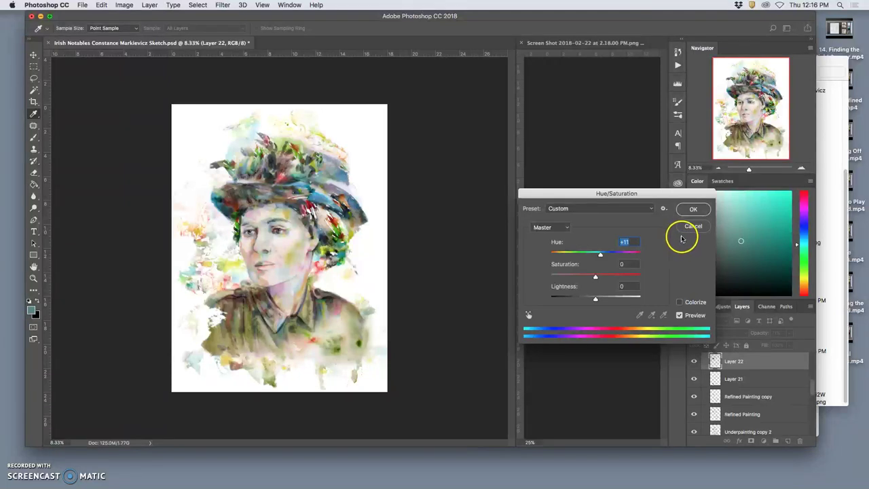
pyautogui.click(693, 209)
# Erase Layer 22 lightly over the hair beside the ear at 100% opacity, and compare the hat with and without the layer.
pyautogui.press('e')
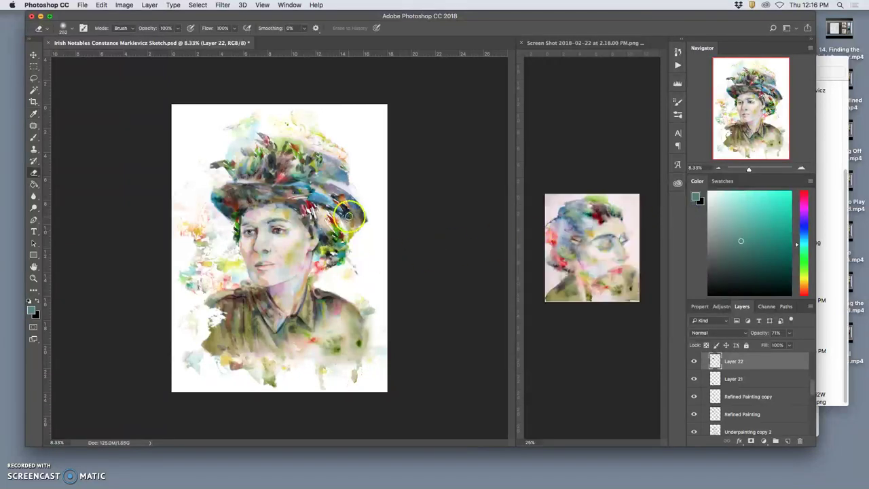
pyautogui.press('super+plus')
pyautogui.moveTo(368, 216); pyautogui.dragTo(370, 217)
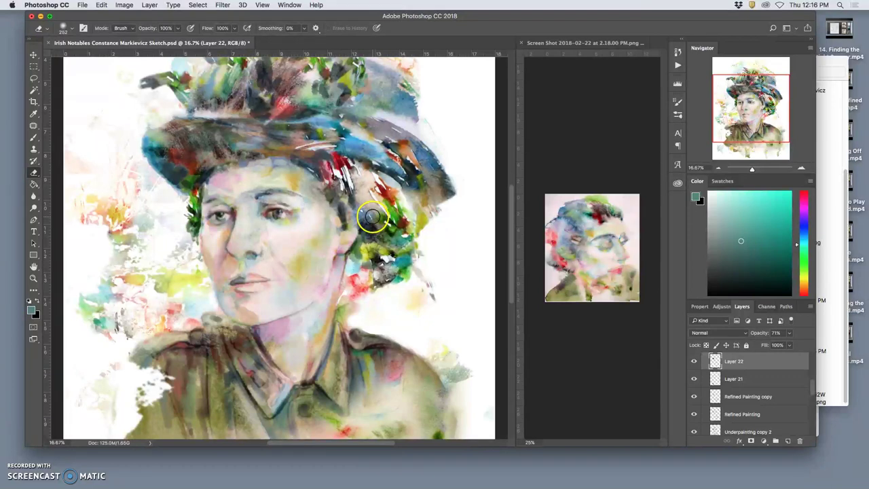
pyautogui.moveTo(372, 218); pyautogui.dragTo(382, 216)
pyautogui.click(692, 362)
pyautogui.click(695, 361)
# Set the eraser's opacity to 38% and soften Layer 22's patch across the middle and lower edge of the hat brim.
pyautogui.click(723, 360)
pyautogui.click(43, 167)
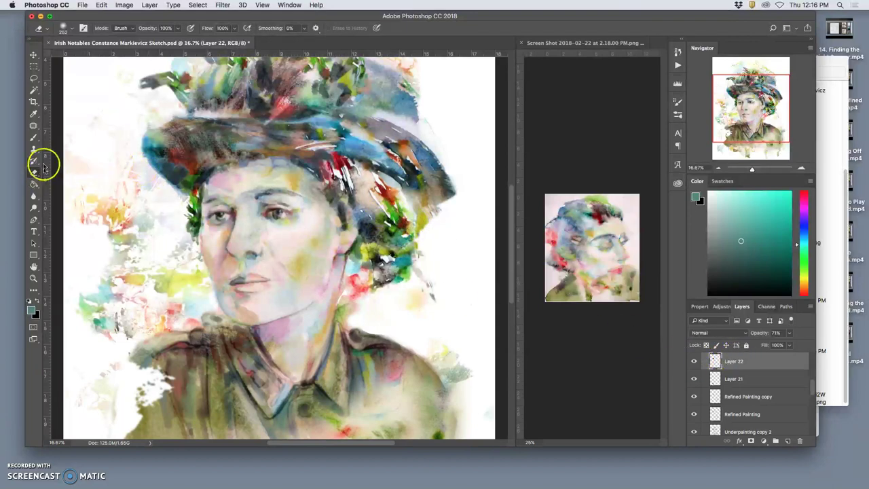
pyautogui.click(177, 29)
pyautogui.click(152, 38)
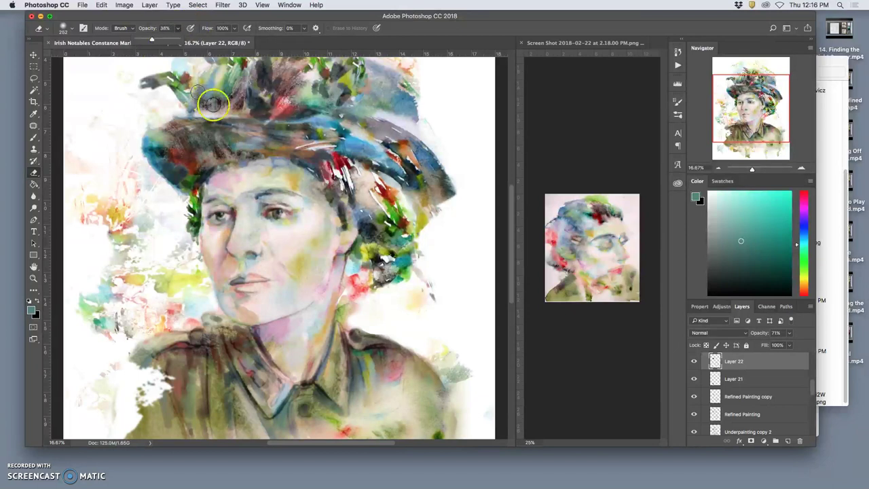
pyautogui.click(207, 146)
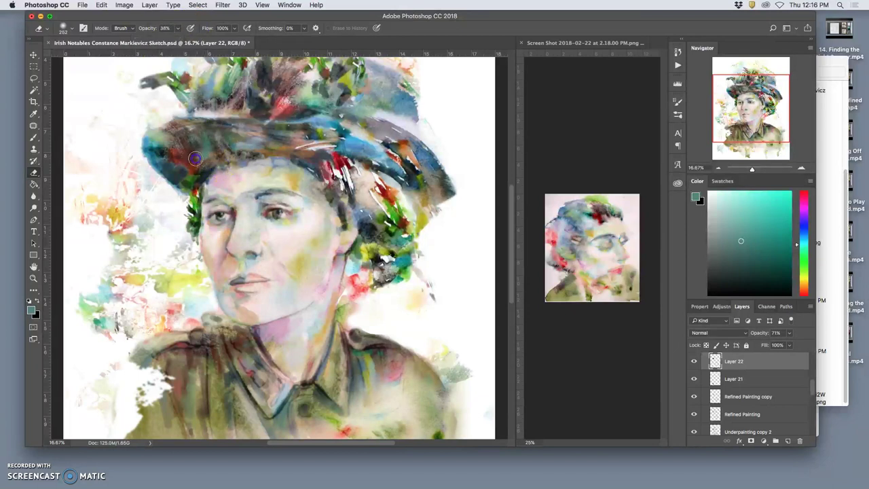
pyautogui.moveTo(219, 143)
pyautogui.mouseDown()
pyautogui.moveTo(286, 153)
pyautogui.moveTo(207, 168)
pyautogui.mouseUp()
pyautogui.click(286, 150)
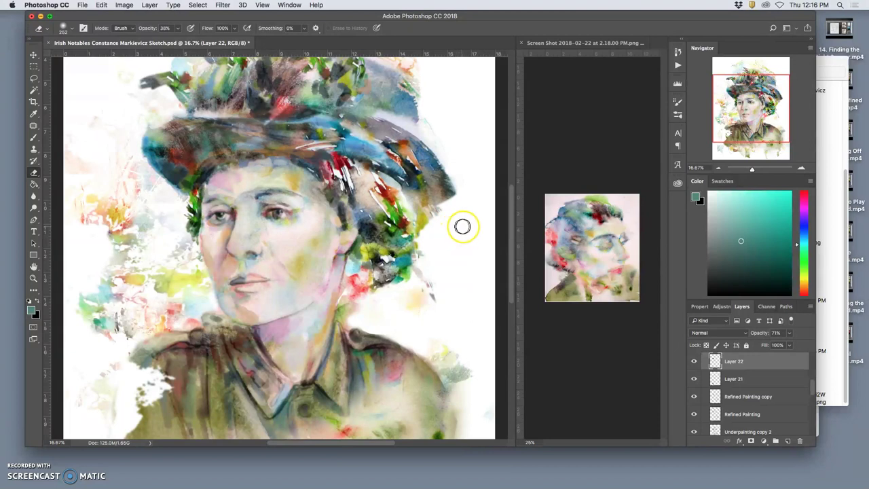
# Compare the full portrait with and without Layer 22's brim texture.
pyautogui.press('super+minus')
pyautogui.press('super+minus')
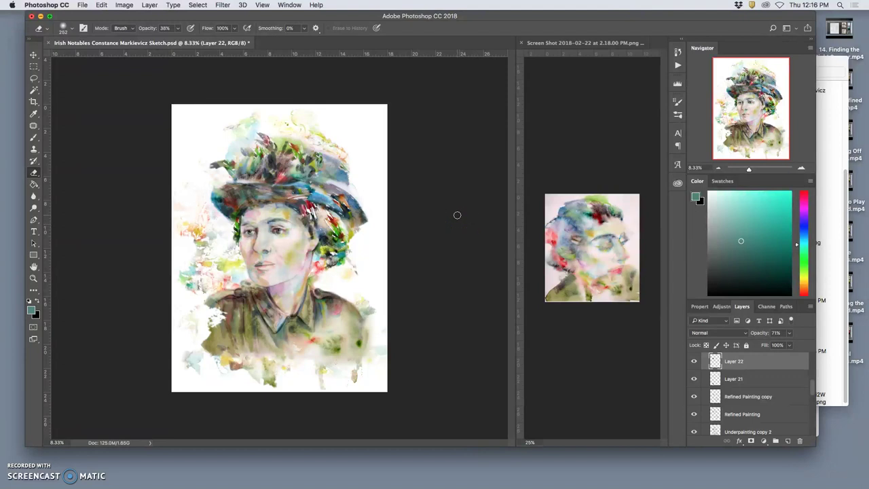
pyautogui.click(694, 362)
pyautogui.click(694, 363)
pyautogui.click(694, 362)
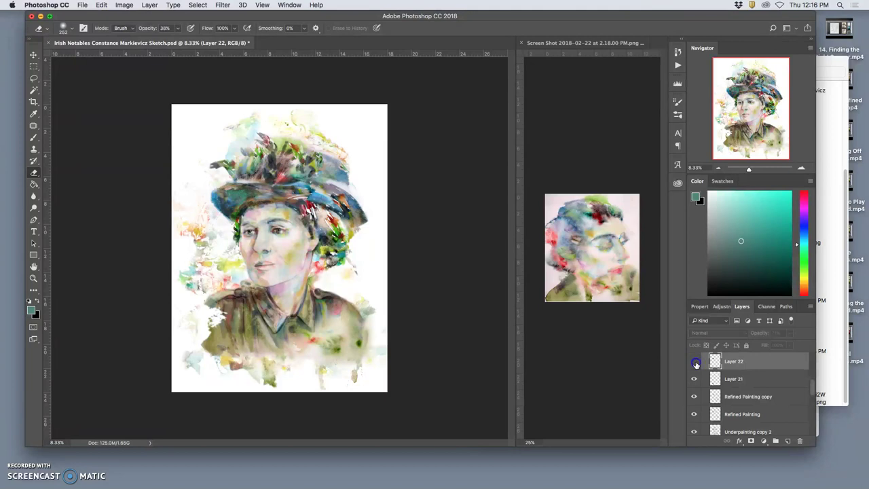
pyautogui.click(695, 364)
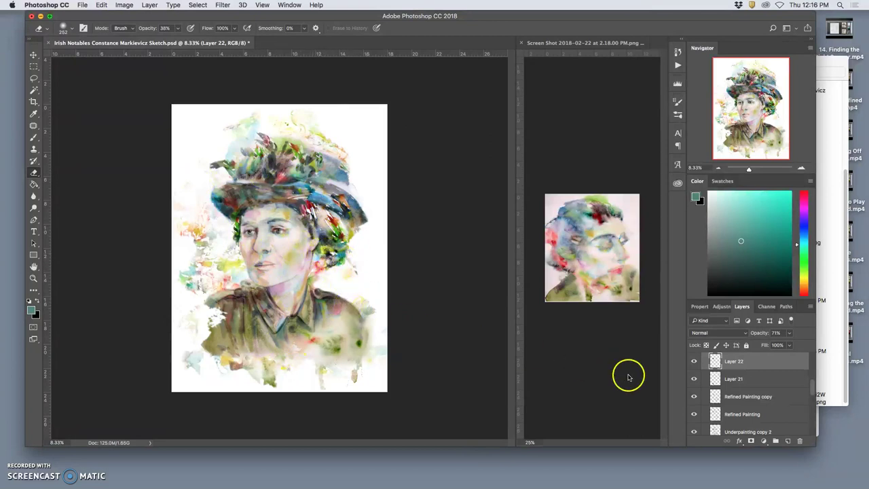
# Examine the jacket, shoulders, hat top, face and background splashes of the portrait up close.
pyautogui.scroll(-5, 723, 394)
pyautogui.scroll(-3, 722, 394)
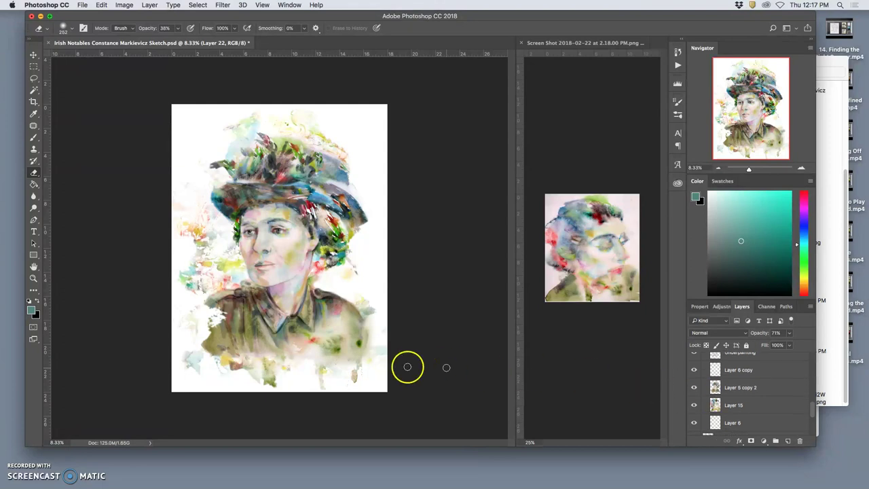
pyautogui.press('super+plus')
pyautogui.press('super+plus')
pyautogui.press('super+plus')
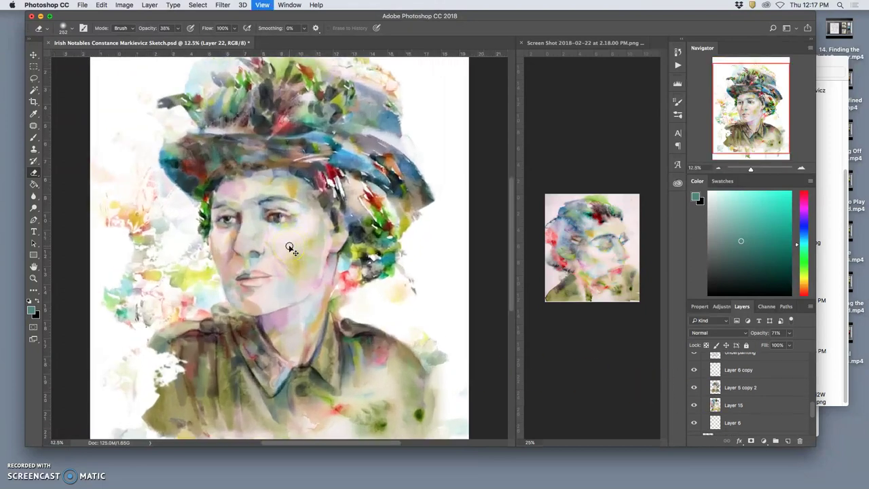
pyautogui.hscroll(-2, 291, 236)
pyautogui.scroll(-5, 291, 236)
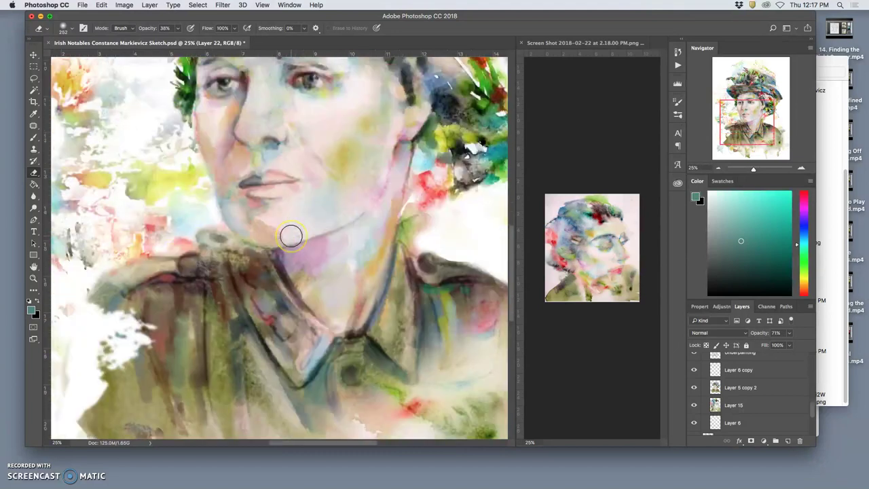
pyautogui.scroll(1, 279, 238)
pyautogui.scroll(-2, 244, 200)
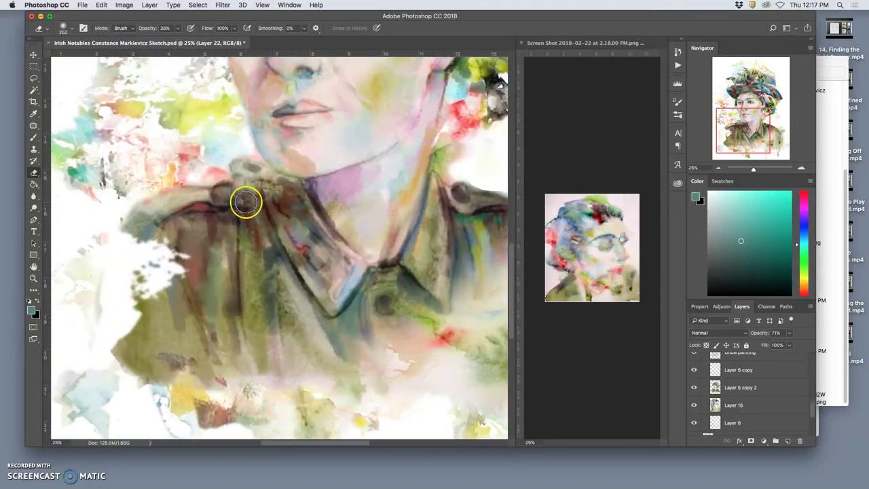
pyautogui.hscroll(5, 245, 204)
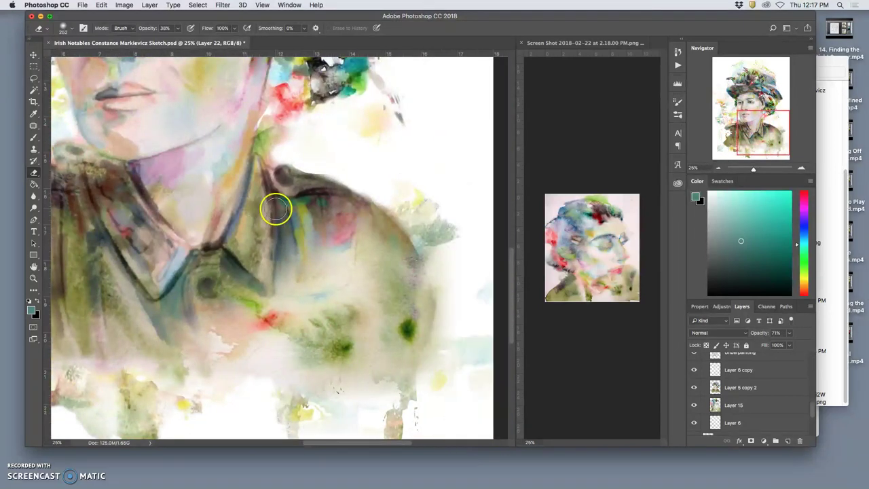
pyautogui.scroll(6, 251, 207)
pyautogui.scroll(5, 275, 211)
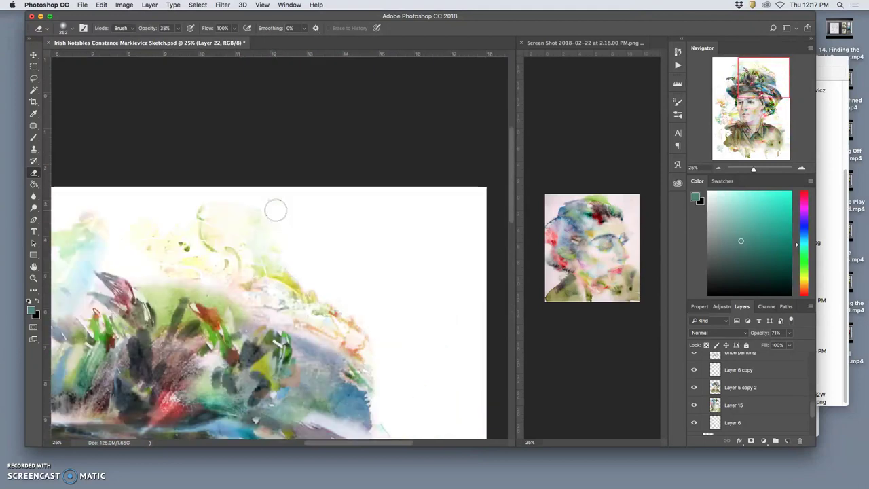
pyautogui.hscroll(-3, 276, 211)
pyautogui.scroll(-8, 275, 211)
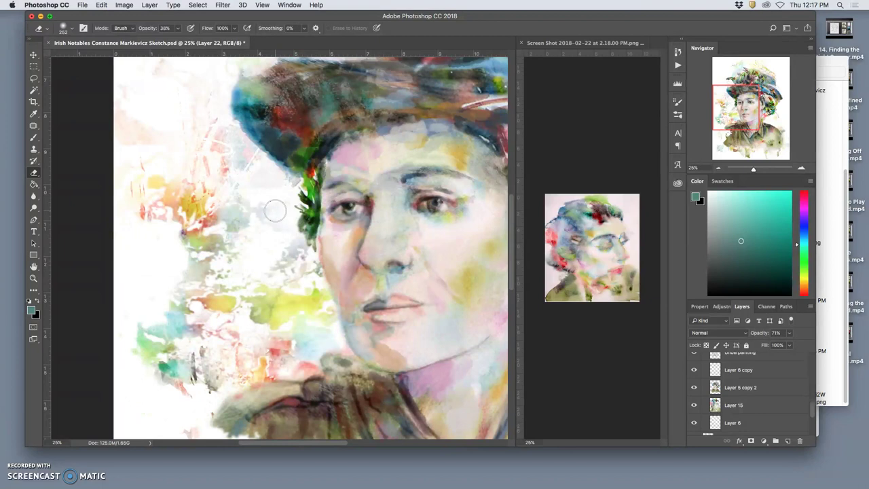
pyautogui.scroll(-2, 275, 211)
pyautogui.hscroll(3, 275, 211)
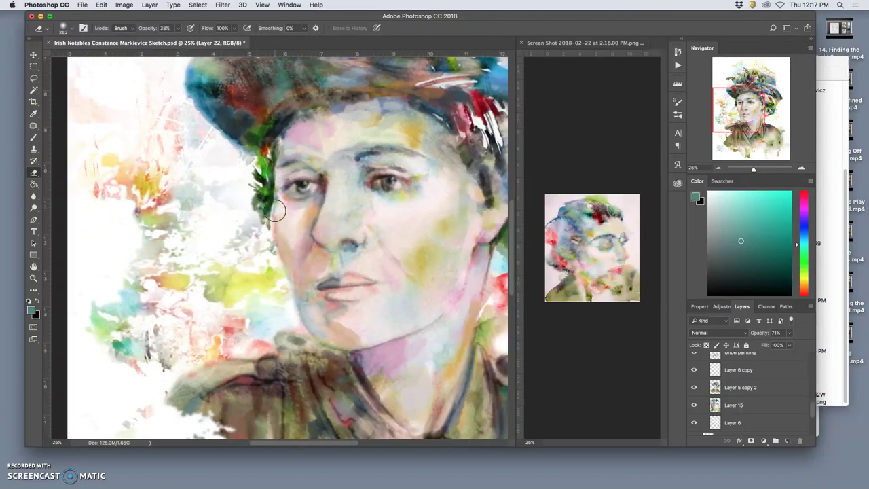
pyautogui.hscroll(1, 275, 211)
pyautogui.scroll(-3, 274, 211)
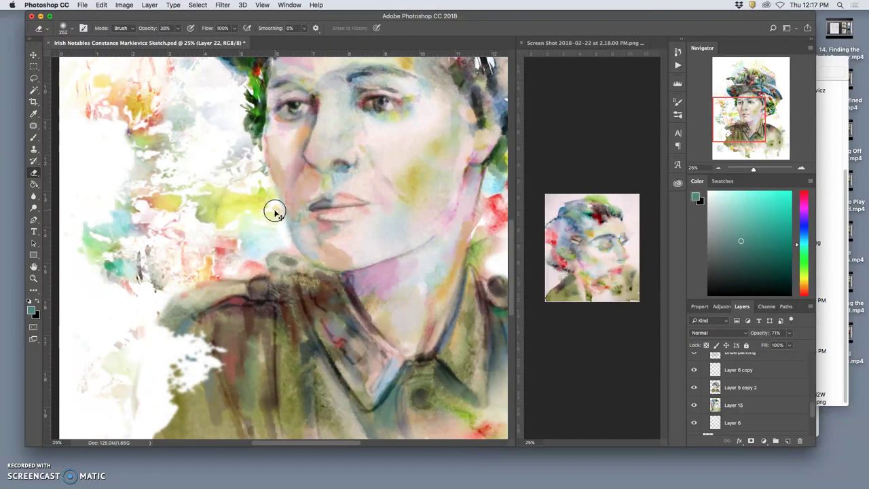
# Return to the full portrait and save the document.
pyautogui.press('super+minus')
pyautogui.press('super+minus')
pyautogui.press('super+minus')
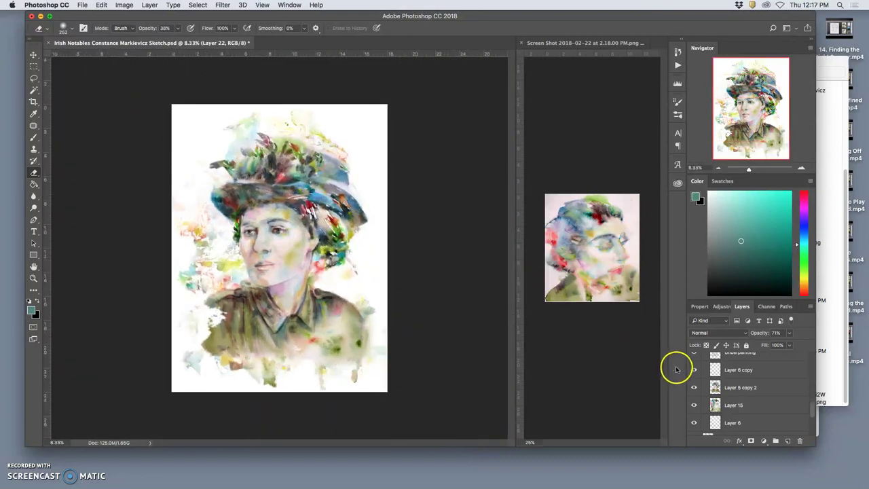
pyautogui.press('super+s')
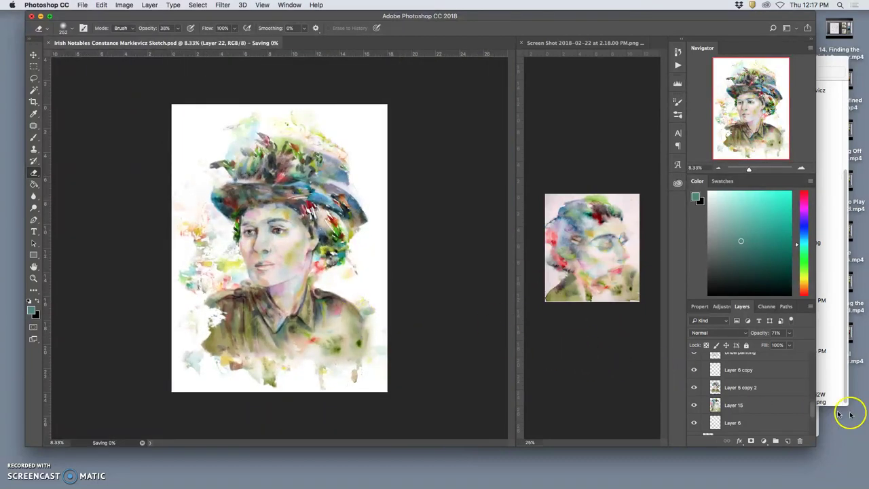
# Hide the Underpainting copy and Underpainting layers.
pyautogui.scroll(1, 767, 398)
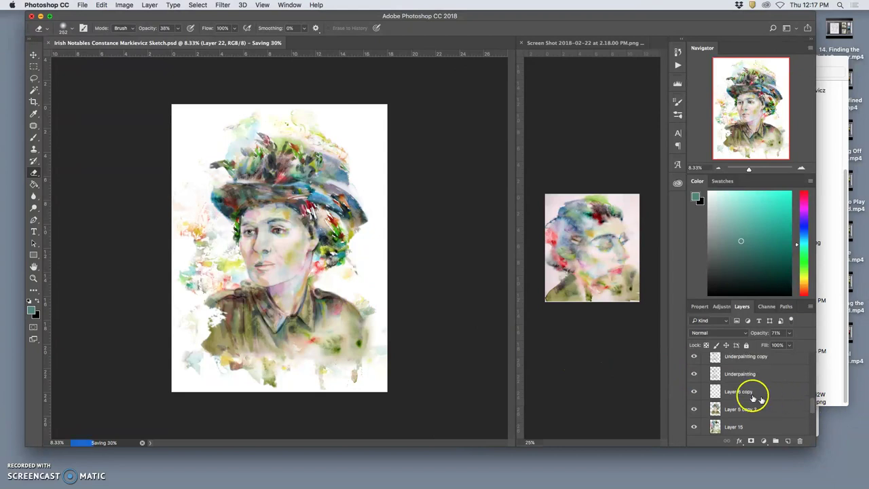
pyautogui.click(694, 357)
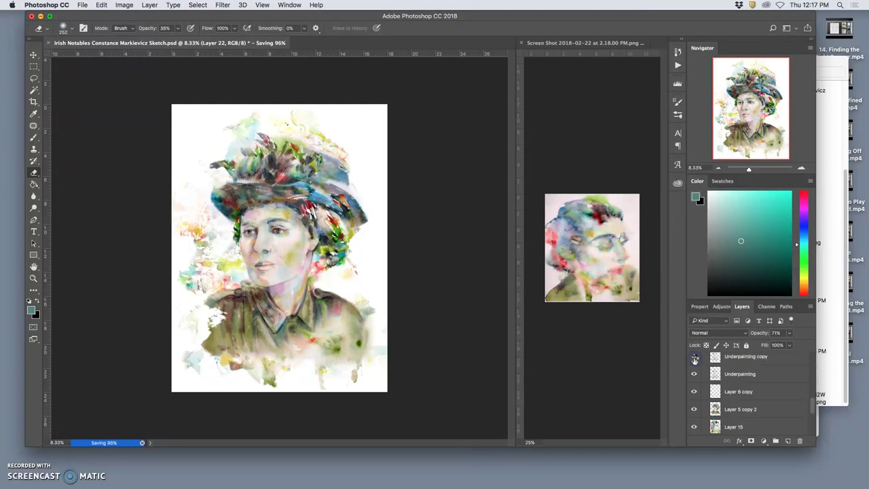
pyautogui.click(693, 375)
# Compare the portrait with and without Underpainting copy 2, leave the layer visible and select it.
pyautogui.scroll(3, 702, 379)
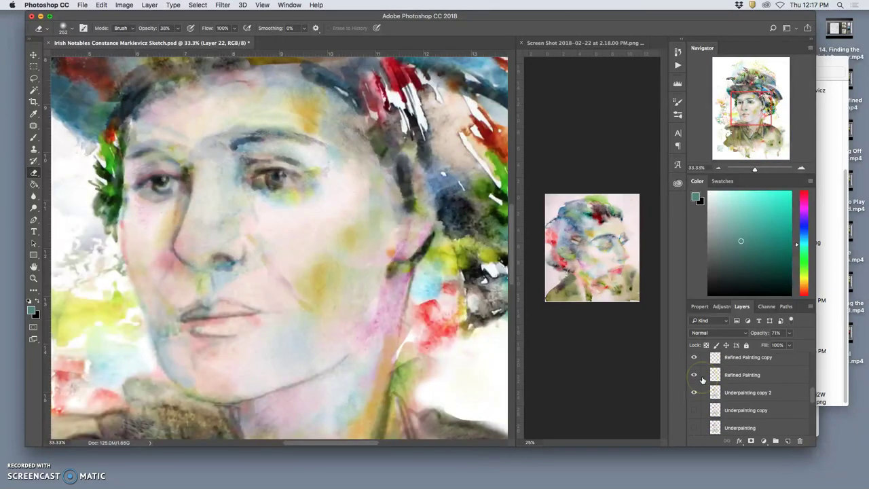
pyautogui.click(694, 393)
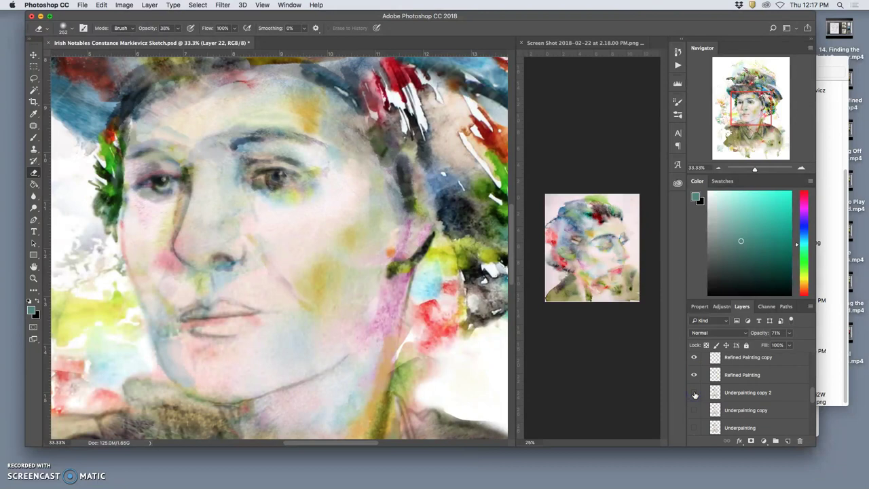
pyautogui.press('super+minus')
pyautogui.press('super+minus')
pyautogui.press('super+minus')
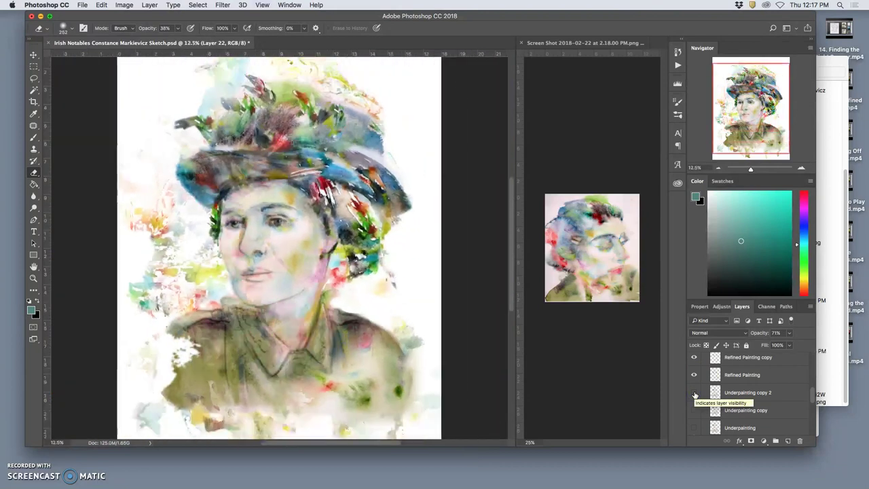
pyautogui.click(693, 393)
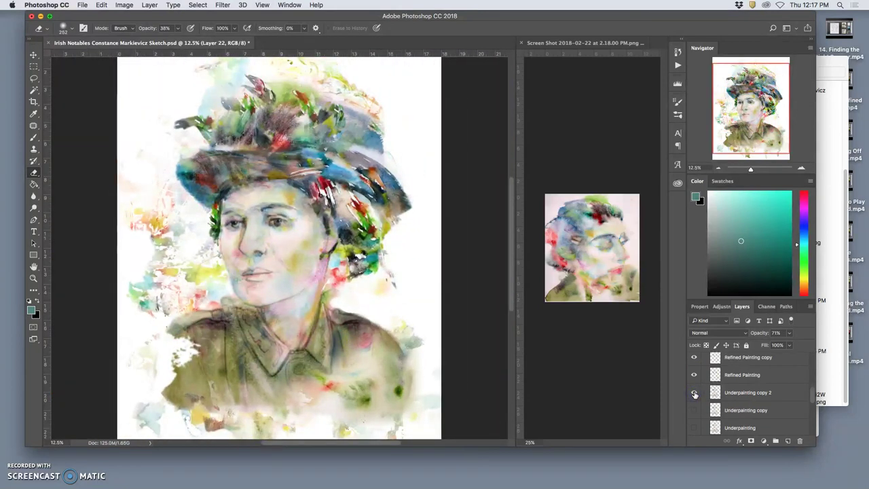
pyautogui.click(729, 393)
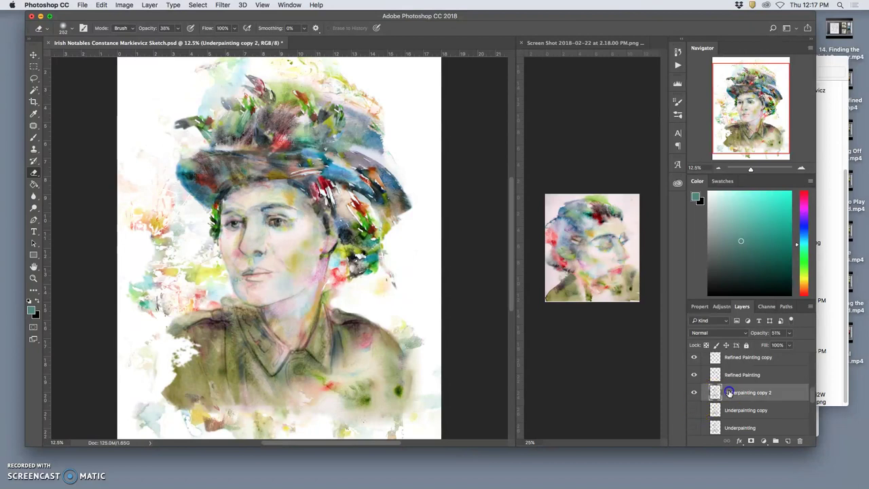
# Hide Underpainting copy 2, then show the original Underpainting layer and select it.
pyautogui.click(694, 392)
pyautogui.click(693, 428)
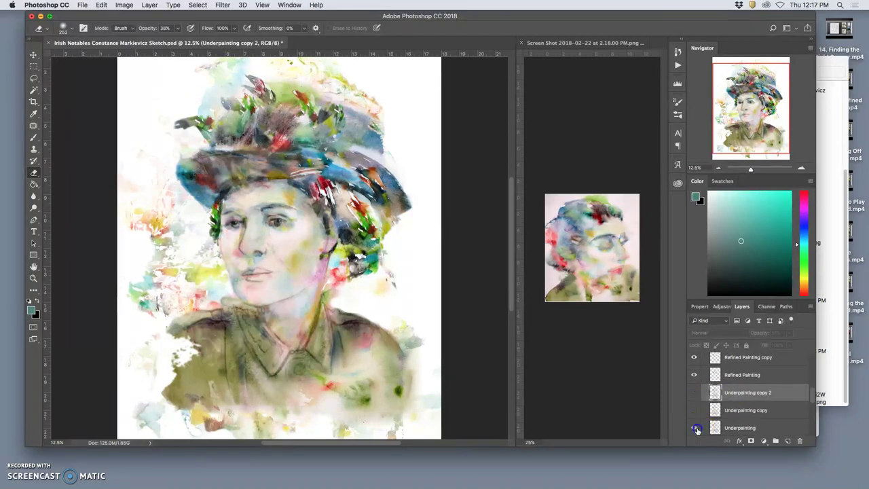
pyautogui.click(728, 427)
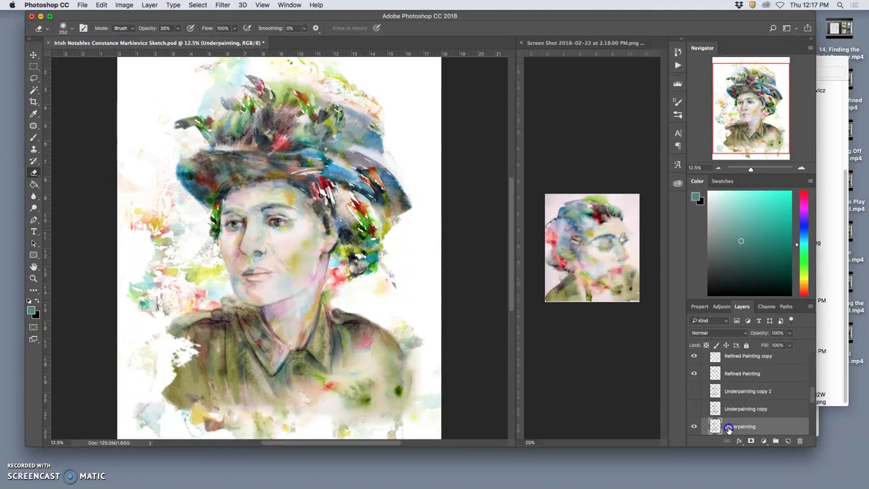
pyautogui.click(694, 410)
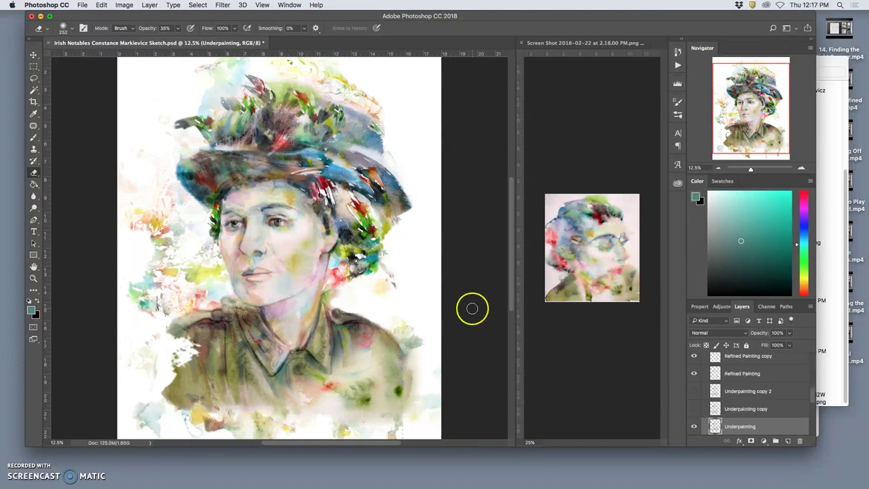
# Examine the face and collar up close, then make Underpainting copy and Underpainting copy 2 visible again.
pyautogui.press('super+equal')
pyautogui.press('super+equal')
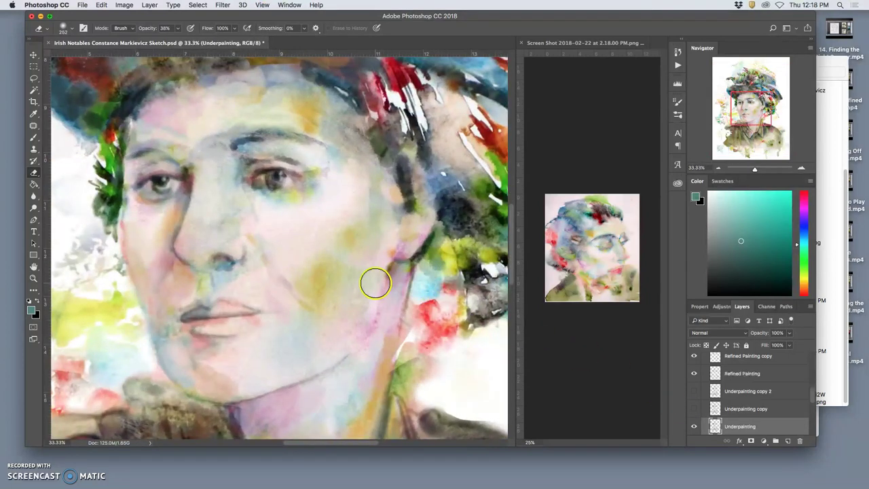
pyautogui.hscroll(-3, 374, 281)
pyautogui.scroll(-2, 373, 281)
pyautogui.scroll(-2, 376, 282)
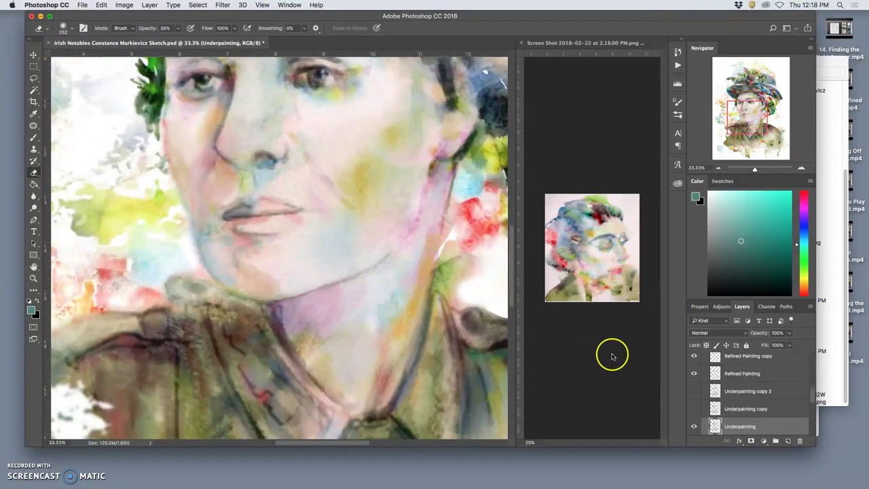
pyautogui.click(693, 409)
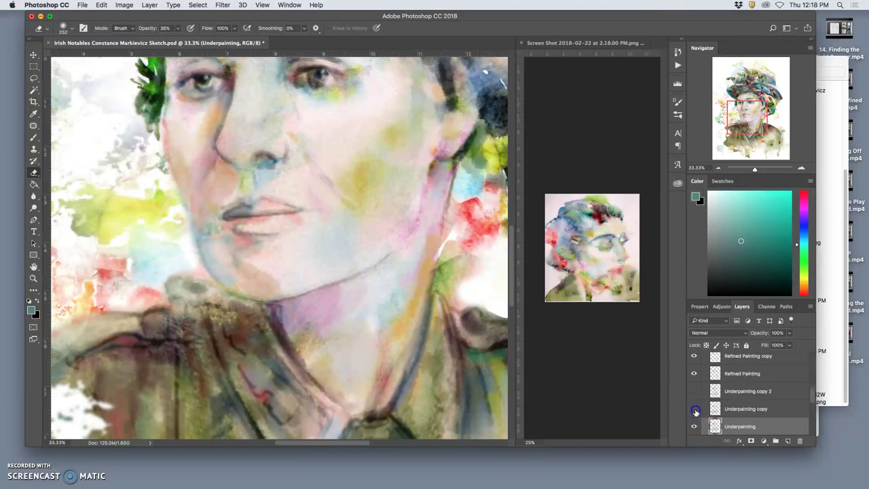
pyautogui.click(694, 410)
pyautogui.click(694, 393)
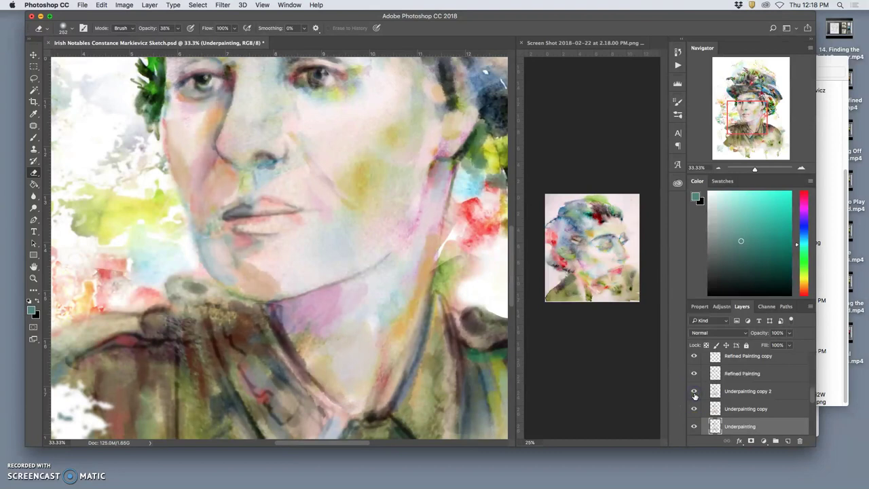
# Delete the Underpainting copy 2 layer.
pyautogui.click(738, 392)
pyautogui.press('Delete')
pyautogui.press('super+minus')
pyautogui.press('super+minus')
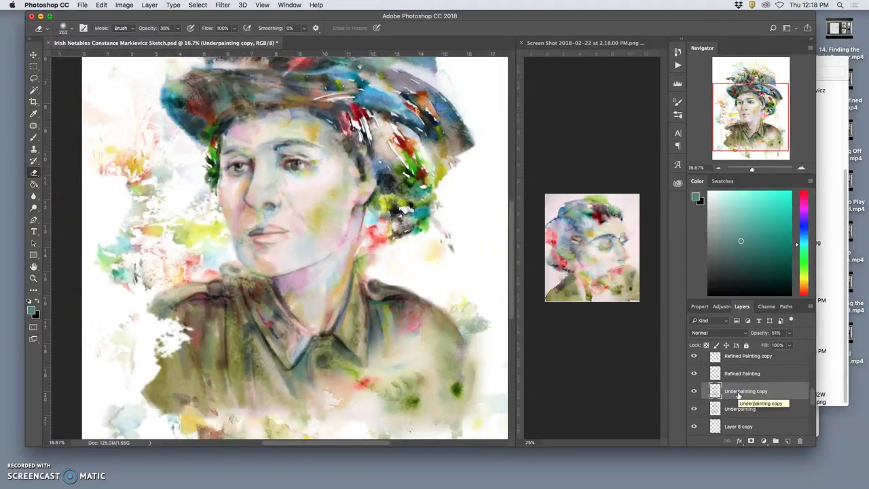
# Compare the portrait with and without the Refined Painting layer, leaving the layer visible.
pyautogui.scroll(5, 497, 349)
pyautogui.scroll(-4, 497, 349)
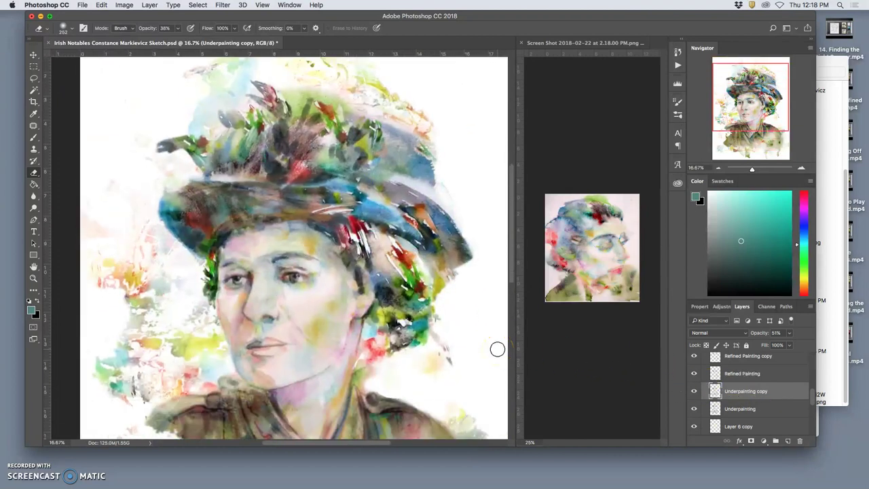
pyautogui.press('super+minus')
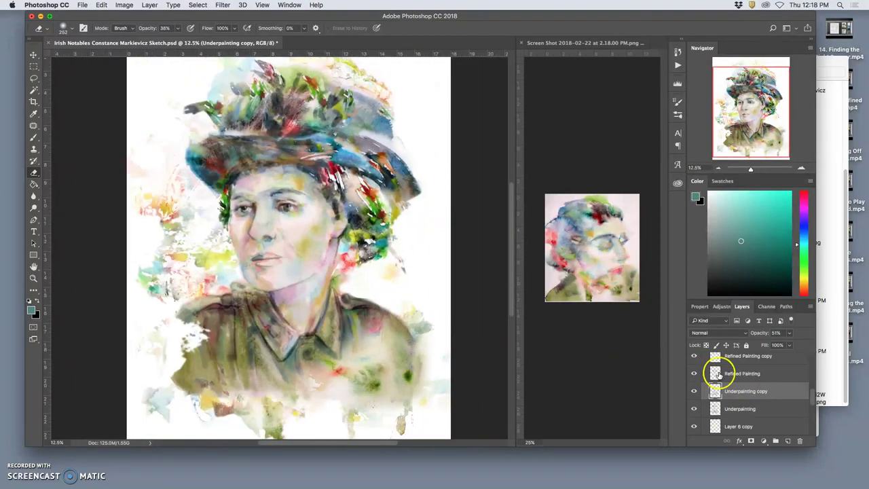
pyautogui.click(694, 373)
pyautogui.click(693, 374)
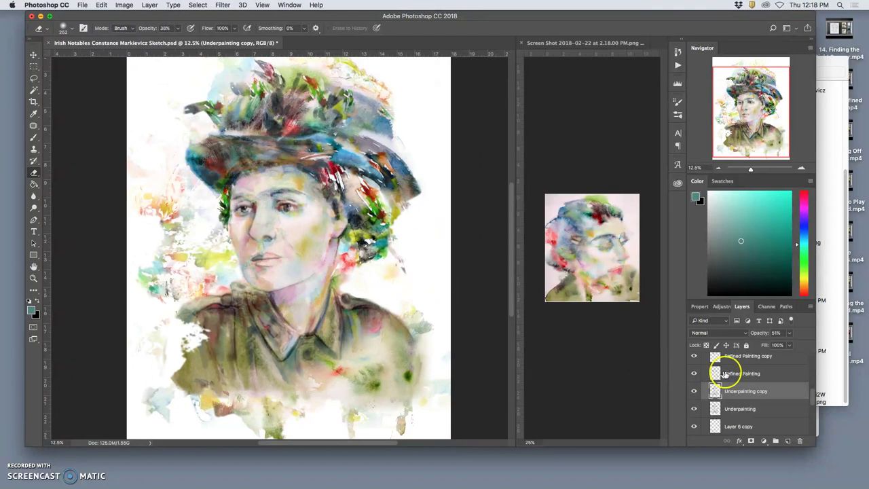
# Select Refined Painting, hide Refined Painting copy, and examine the mouth, eyes and forehead without the copy.
pyautogui.click(731, 373)
pyautogui.scroll(2, 731, 373)
pyautogui.click(694, 392)
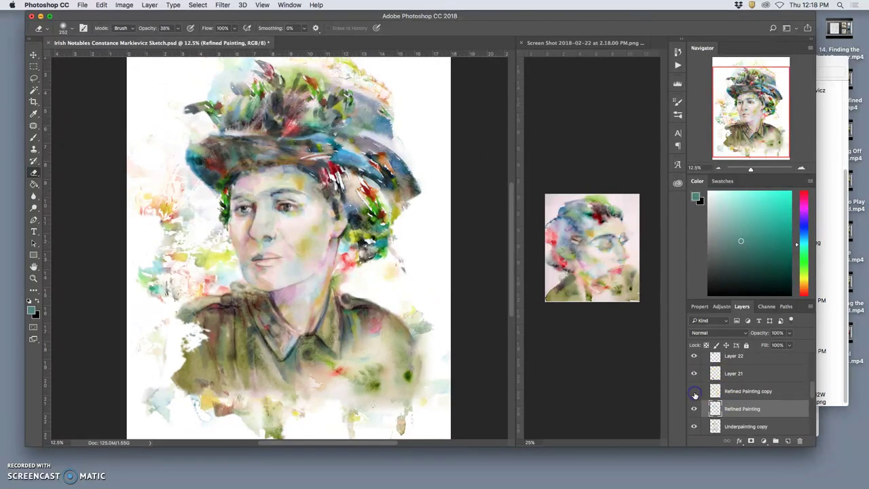
pyautogui.press('super+plus')
pyautogui.press('super+plus')
pyautogui.press('super+plus')
pyautogui.press('super+plus')
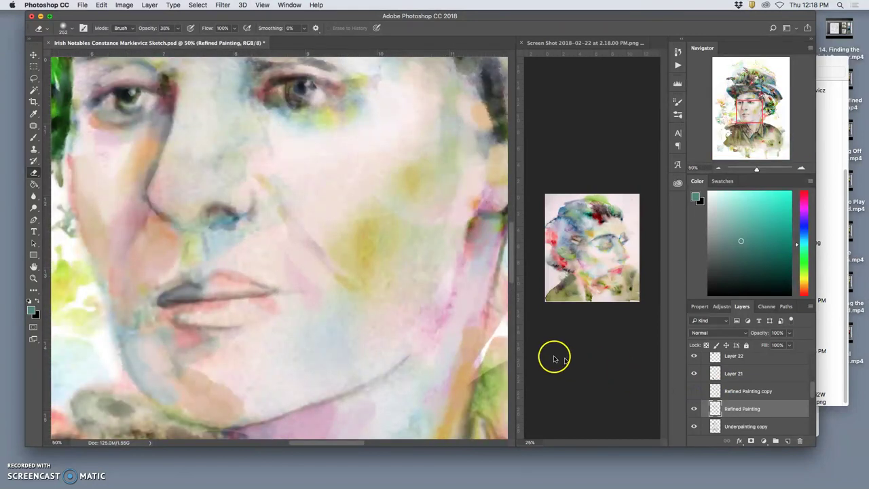
pyautogui.scroll(5, 517, 351)
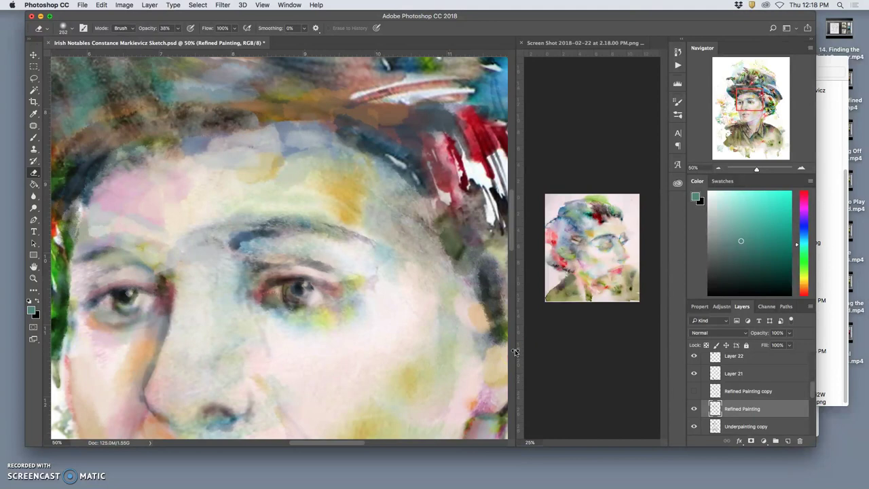
pyautogui.press('super+minus')
pyautogui.press('super+minus')
pyautogui.press('super+minus')
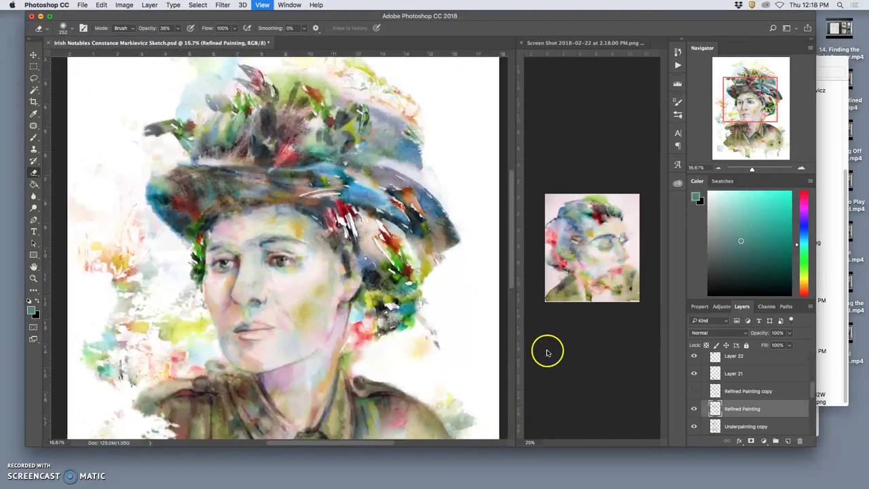
# Check the effect of Refined Painting copy once more and delete that layer.
pyautogui.click(694, 391)
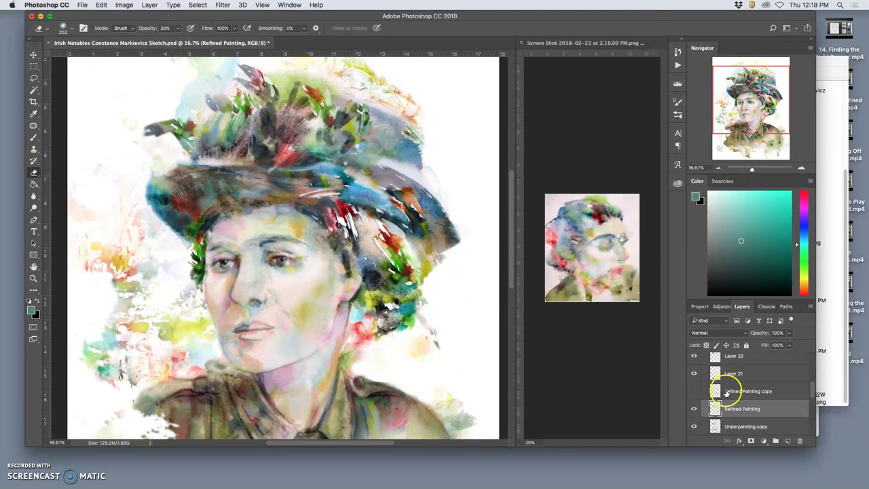
pyautogui.click(727, 392)
pyautogui.press('BackSpace')
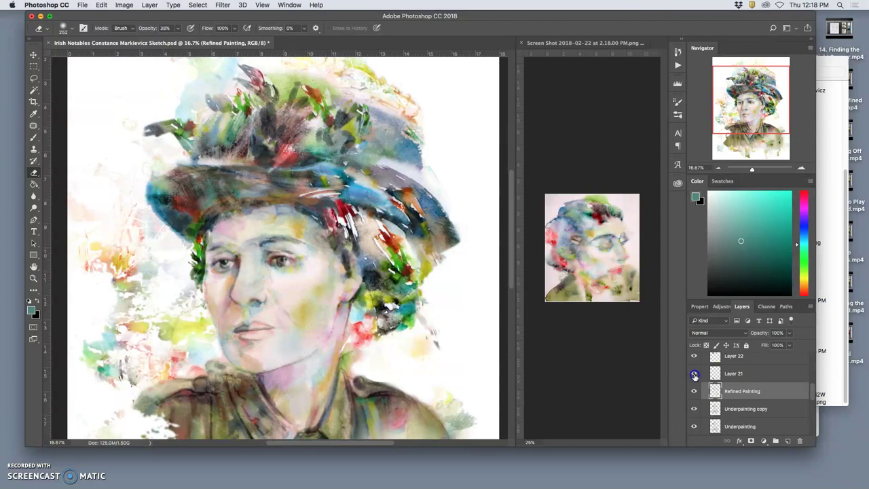
# Select Layer 21 and compare the whole portrait with and without it.
pyautogui.click(733, 373)
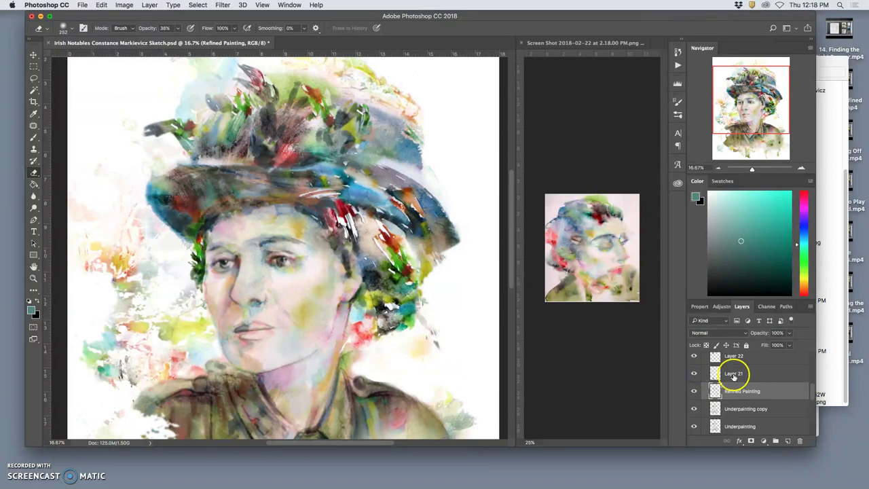
pyautogui.press('super+minus')
pyautogui.press('super+minus')
pyautogui.press('super+minus')
pyautogui.click(694, 377)
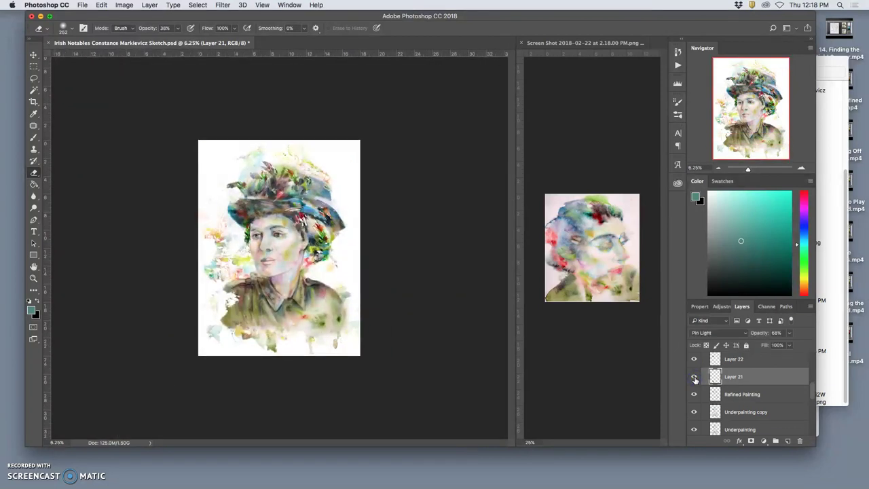
pyautogui.click(695, 379)
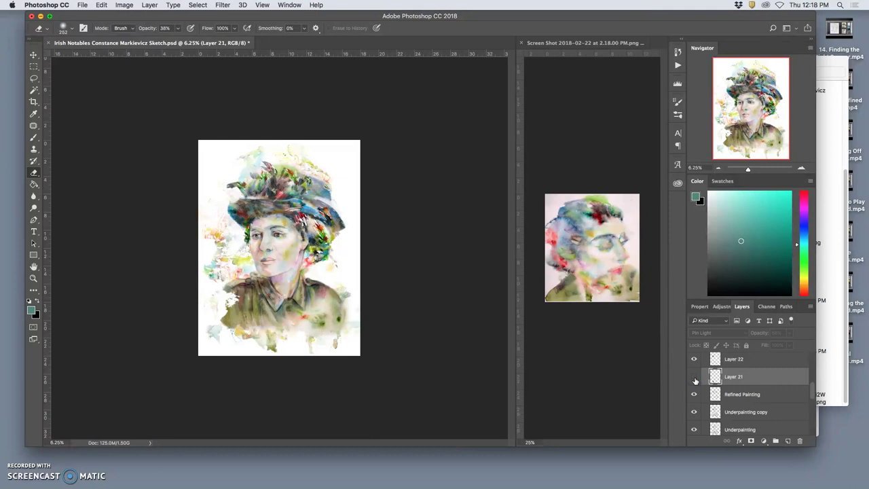
pyautogui.click(695, 380)
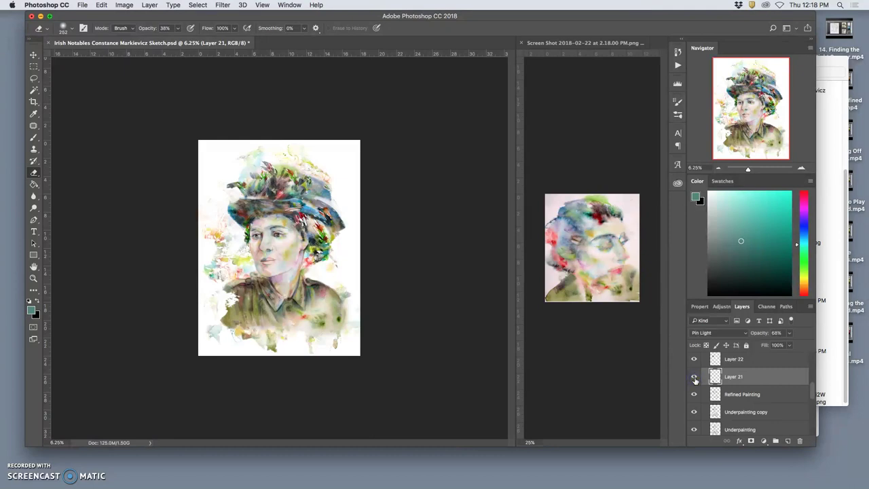
# Compare the jacket and its lower splashes with and without Layer 21 at a larger view.
pyautogui.press('super+plus')
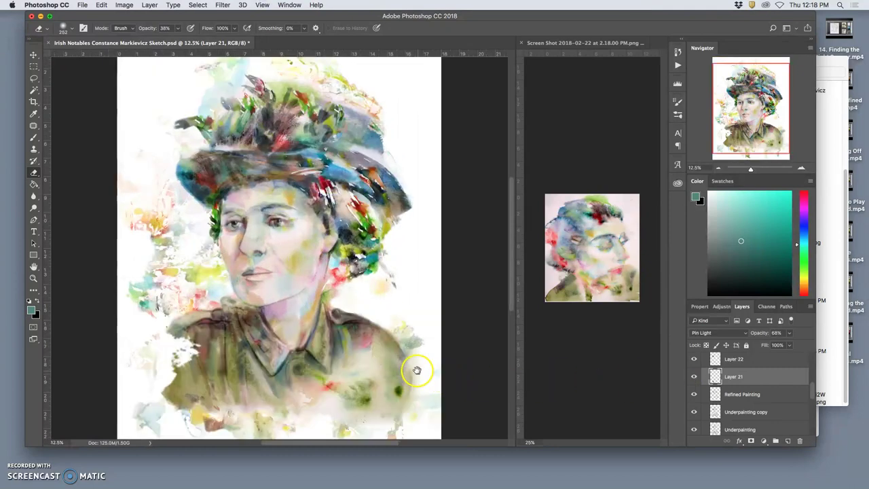
pyautogui.moveTo(413, 369); pyautogui.dragTo(462, 333)
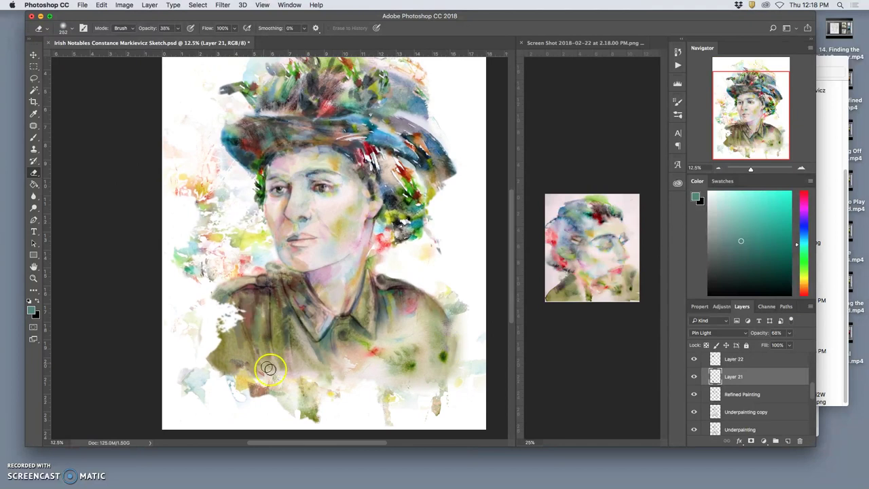
pyautogui.click(692, 375)
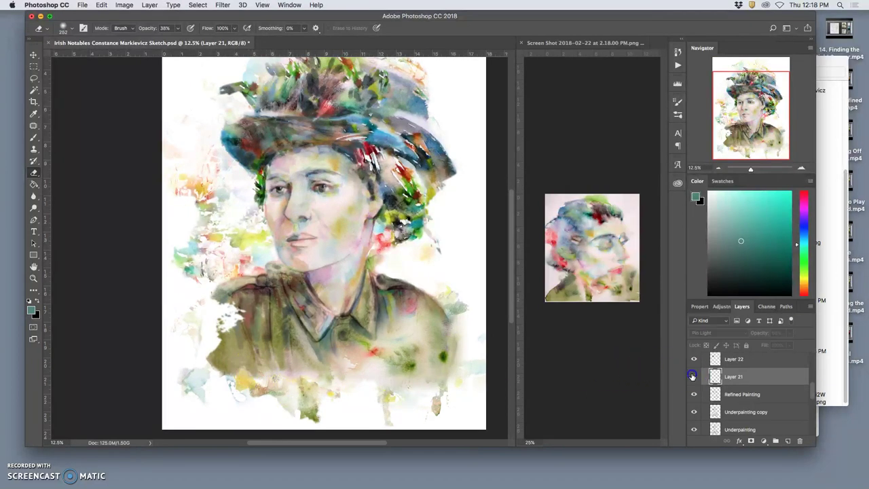
pyautogui.click(692, 376)
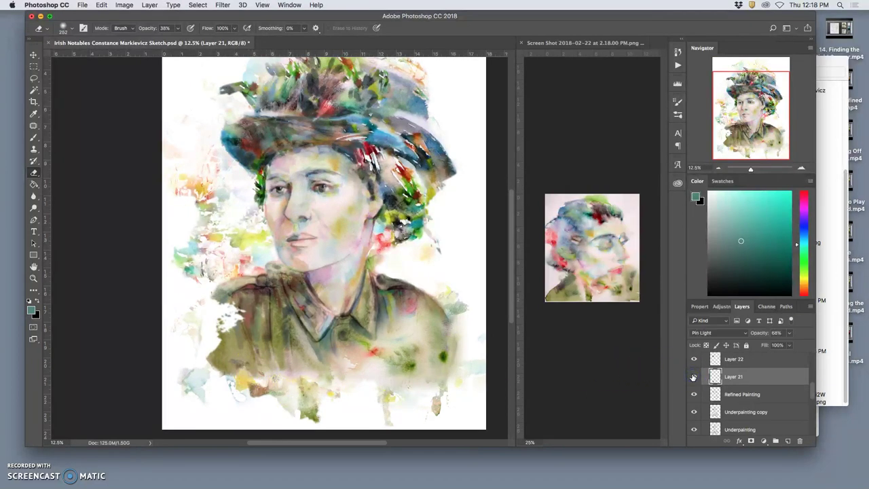
pyautogui.click(692, 376)
pyautogui.click(693, 376)
# Examine up close what Layer 21 adds to the splashes below the jacket, keeping the layer visible.
pyautogui.press('super+plus')
pyautogui.press('super+plus')
pyautogui.scroll(-5, 391, 350)
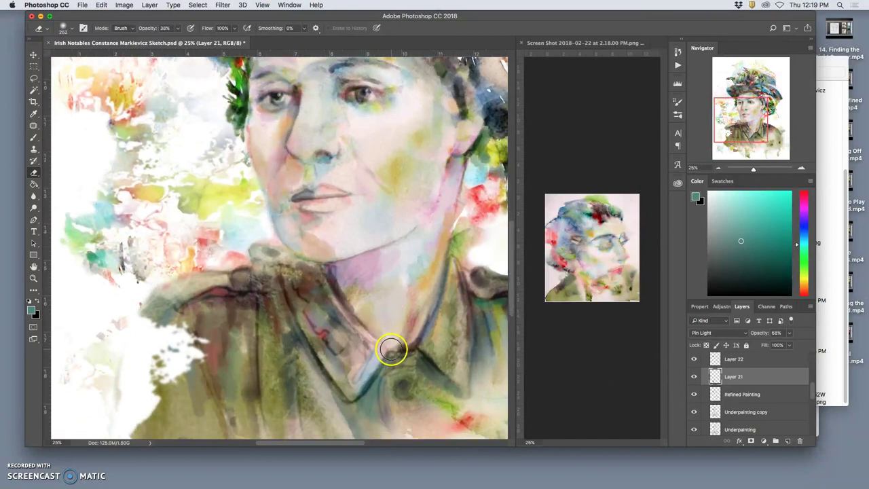
pyautogui.click(693, 377)
pyautogui.click(693, 377)
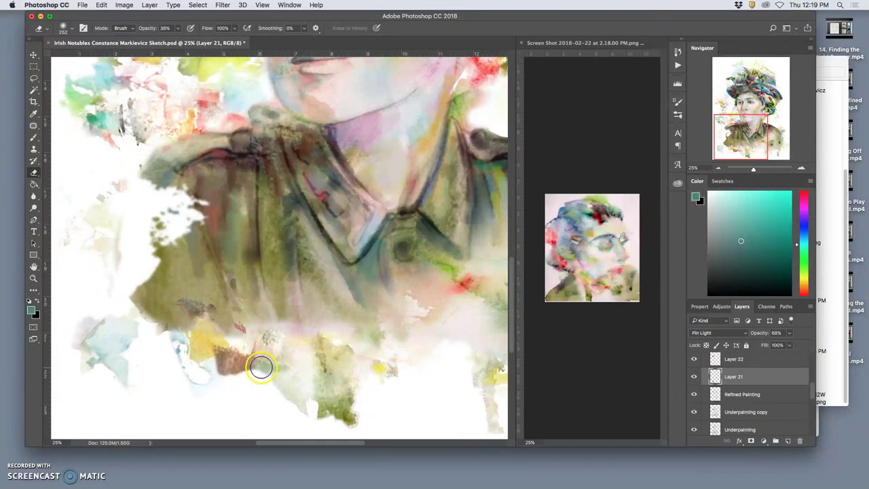
pyautogui.moveTo(178, 368); pyautogui.dragTo(254, 361)
pyautogui.moveTo(172, 353)
pyautogui.mouseDown()
pyautogui.moveTo(268, 351)
pyautogui.moveTo(223, 350)
pyautogui.moveTo(248, 349)
pyautogui.moveTo(239, 324)
pyautogui.moveTo(212, 329)
pyautogui.moveTo(184, 312)
pyautogui.moveTo(201, 303)
pyautogui.moveTo(192, 294)
pyautogui.moveTo(221, 298)
pyautogui.moveTo(176, 288)
pyautogui.moveTo(273, 318)
pyautogui.moveTo(261, 338)
pyautogui.moveTo(311, 347)
pyautogui.mouseUp()
pyautogui.press('super+minus')
pyautogui.press('super+minus')
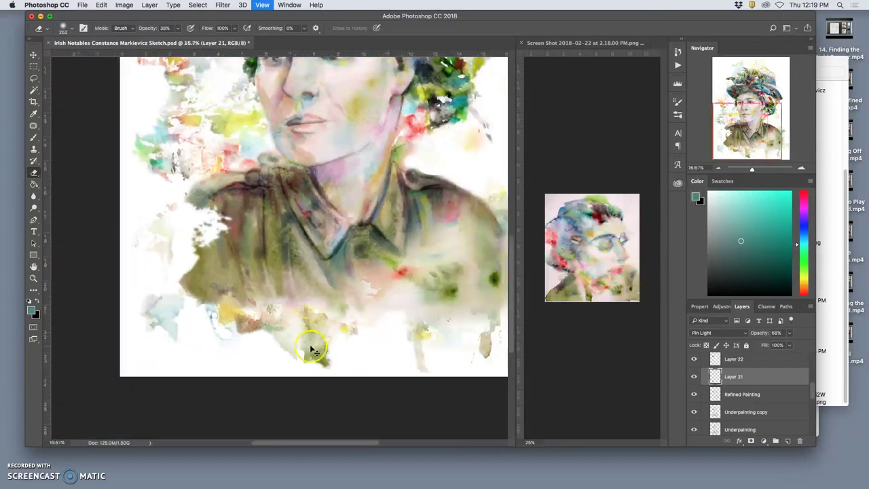
pyautogui.press('super+minus')
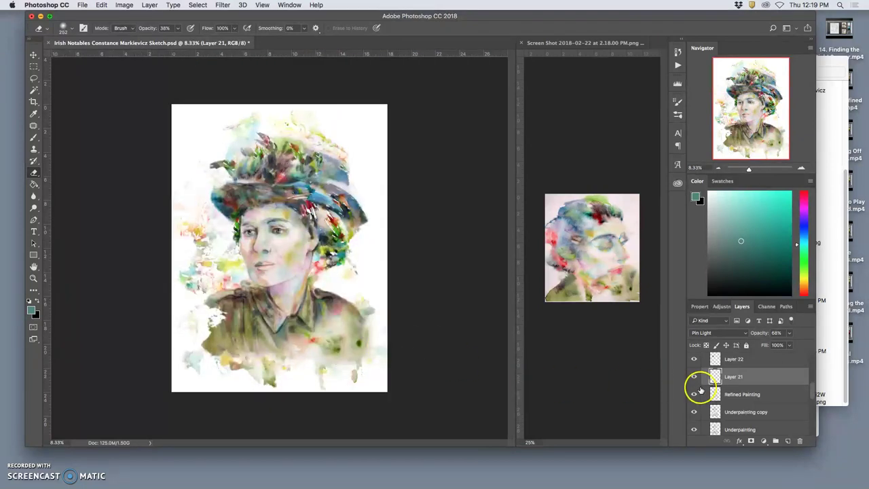
# Compare the full portrait with and without Refined Painting and with and without Layer 11.
pyautogui.click(695, 395)
pyautogui.click(695, 395)
pyautogui.scroll(1, 696, 395)
pyautogui.scroll(2, 696, 396)
pyautogui.click(694, 371)
pyautogui.click(693, 371)
# Examine the face and hat up close with and without Layer 11, leaving the layer visible.
pyautogui.scroll(3, 694, 373)
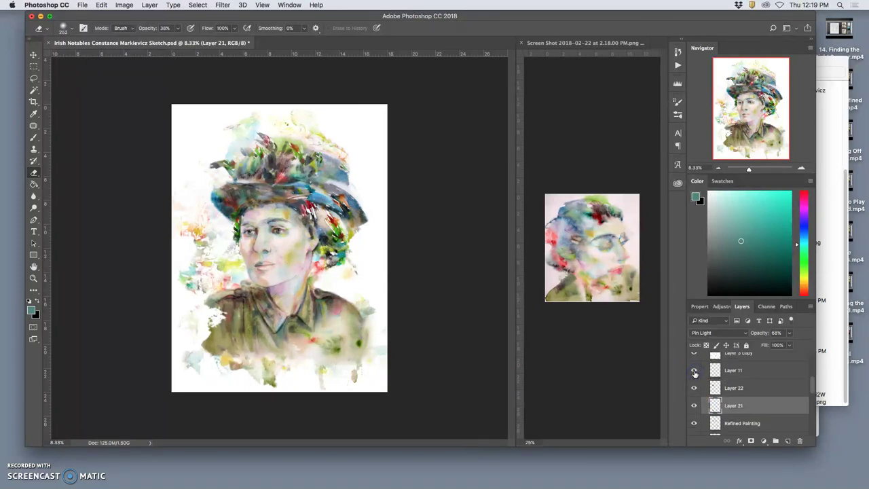
pyautogui.scroll(1, 695, 373)
pyautogui.click(694, 364)
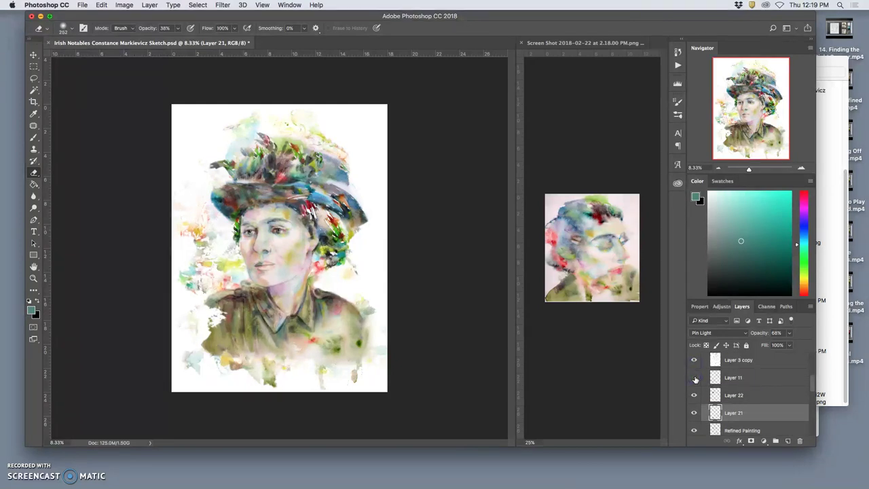
pyautogui.press('super+plus')
pyautogui.press('super+plus')
pyautogui.press('super+plus')
pyautogui.click(694, 378)
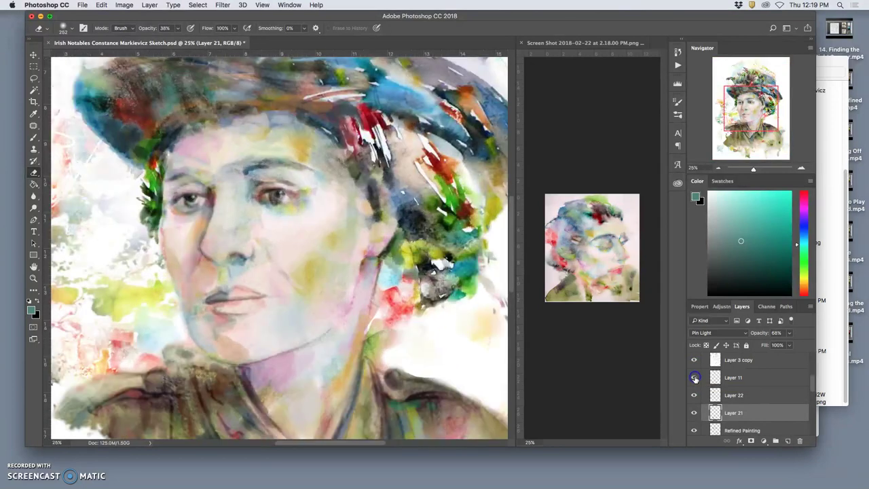
pyautogui.click(694, 378)
pyautogui.click(694, 378)
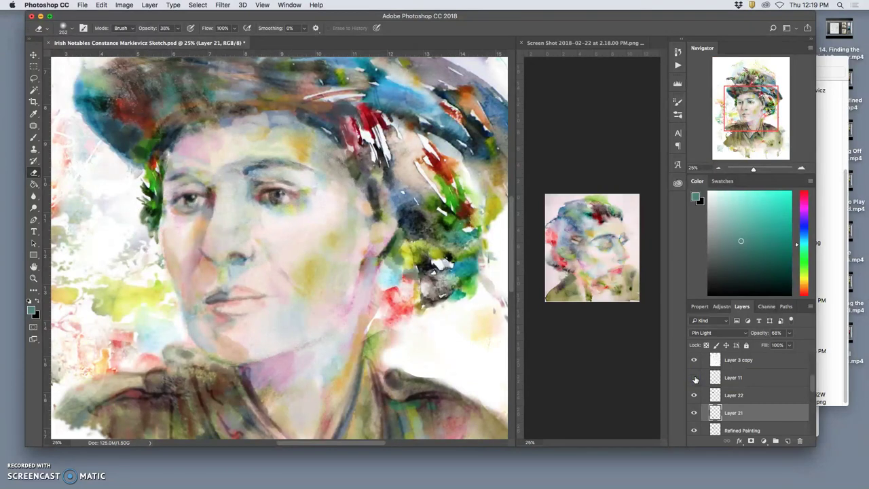
pyautogui.click(694, 378)
# Select Layer 11 and lower its opacity to 24%.
pyautogui.click(708, 377)
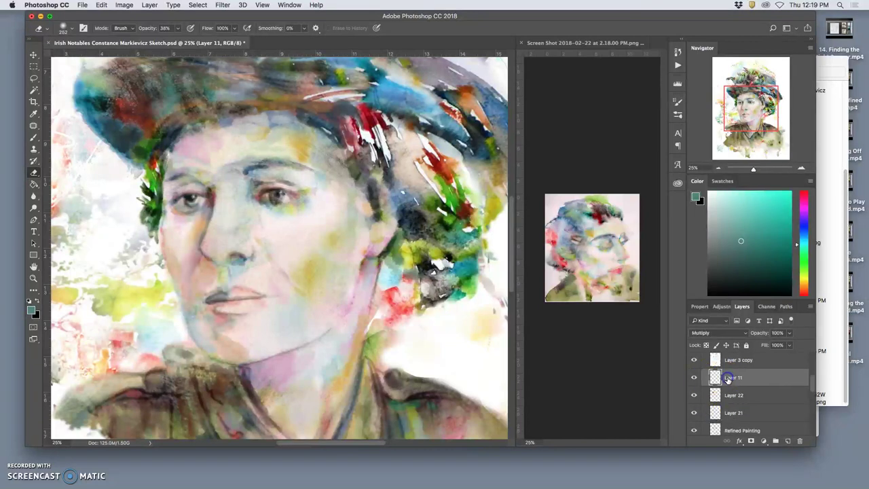
pyautogui.click(789, 336)
pyautogui.moveTo(789, 344); pyautogui.dragTo(758, 344)
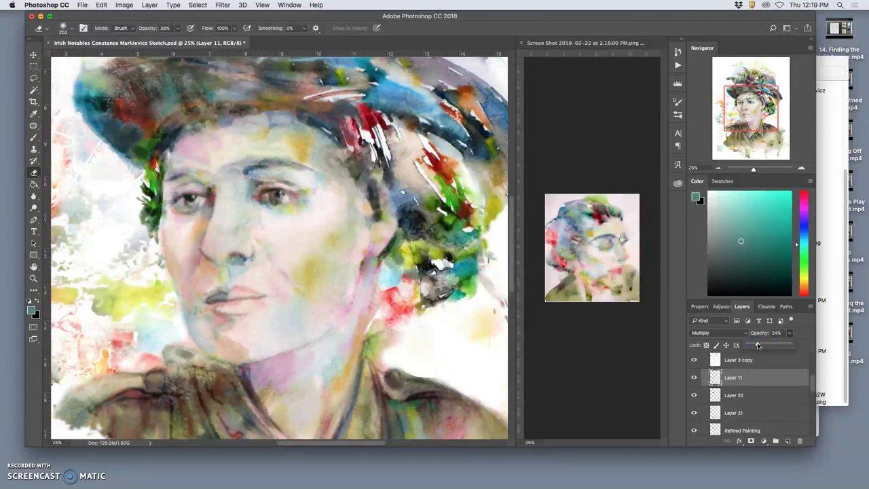
# Compare the face up close and the full portrait with and without Layer 3 copy, leaving the layer hidden.
pyautogui.scroll(1, 746, 373)
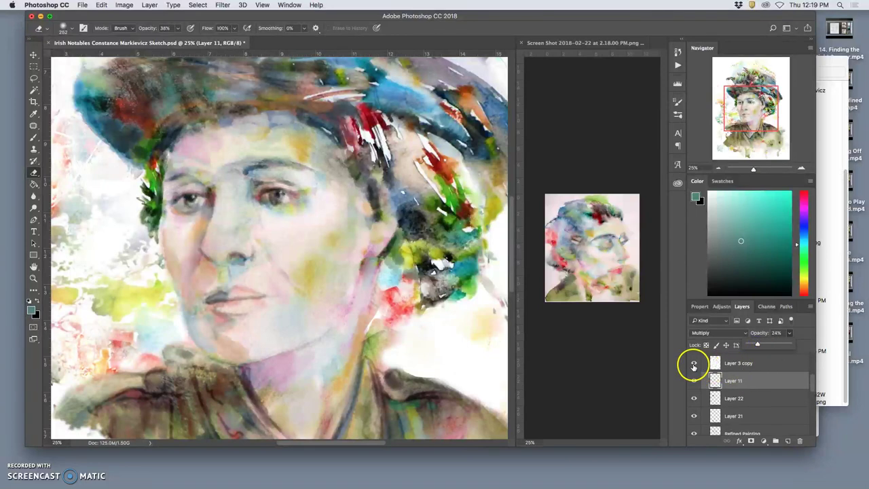
pyautogui.click(694, 365)
pyautogui.click(694, 365)
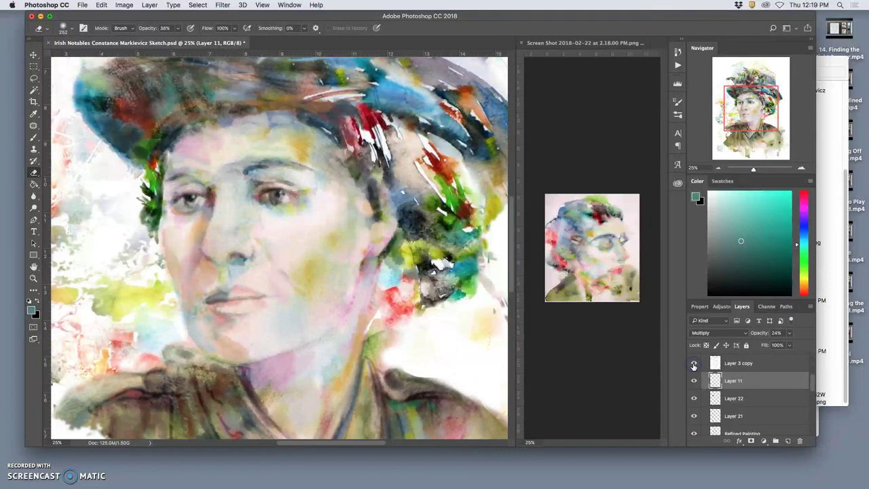
pyautogui.press('super+minus')
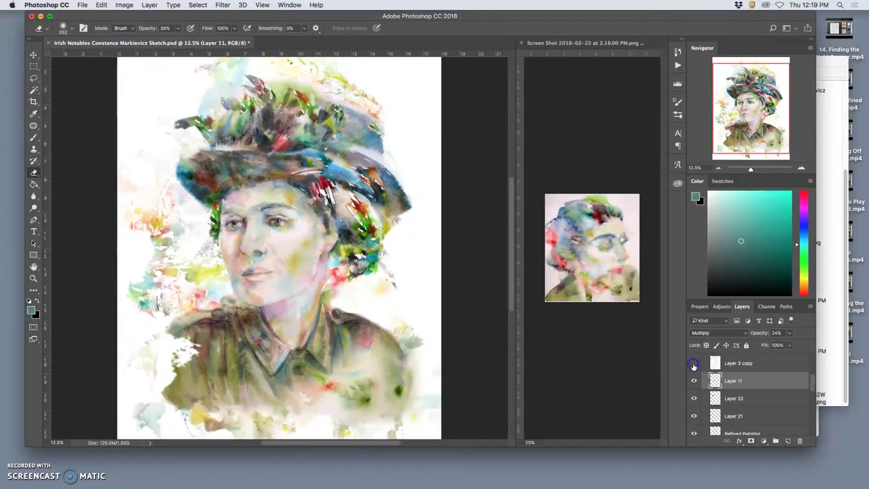
pyautogui.click(693, 365)
pyautogui.click(693, 365)
pyautogui.click(693, 365)
pyautogui.click(693, 365)
# Compare the portrait with and without Layer 13, leaving the layer visible.
pyautogui.scroll(2, 740, 366)
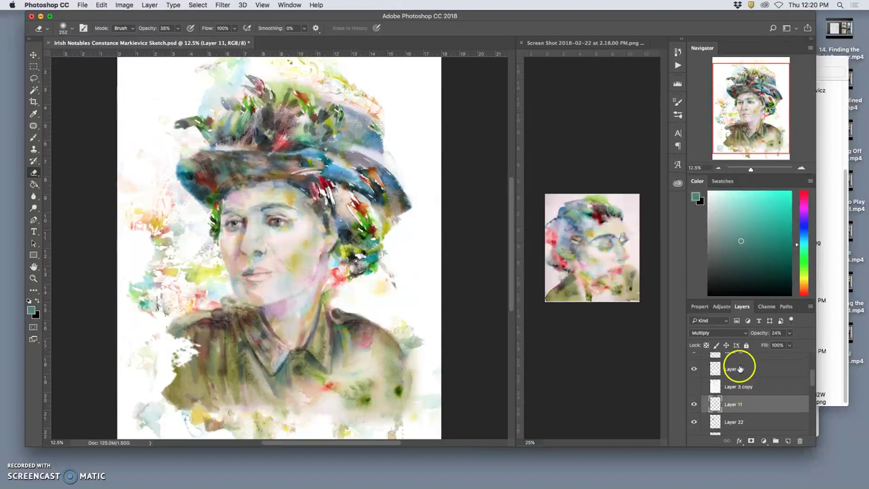
pyautogui.click(694, 371)
pyautogui.click(695, 372)
pyautogui.click(694, 371)
pyautogui.click(694, 371)
# Recheck what Layer 3 copy adds to the full portrait by showing and hiding it repeatedly.
pyautogui.click(695, 387)
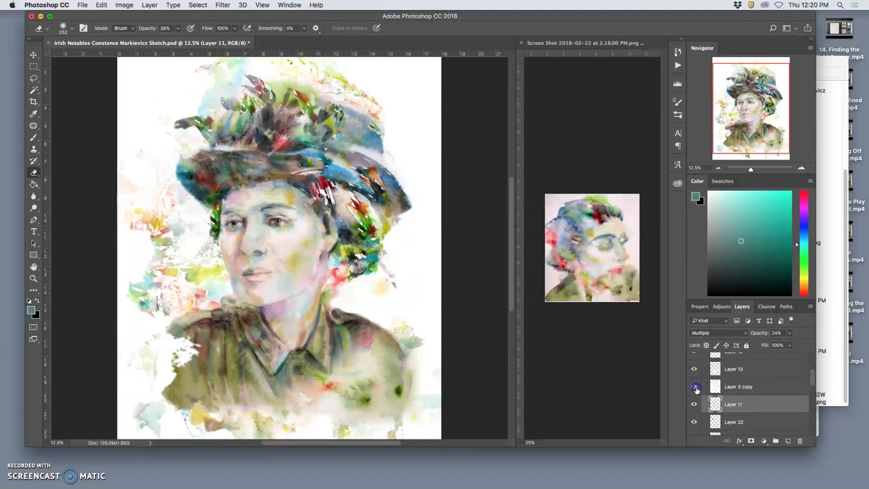
pyautogui.click(696, 387)
pyautogui.click(695, 388)
pyautogui.click(695, 388)
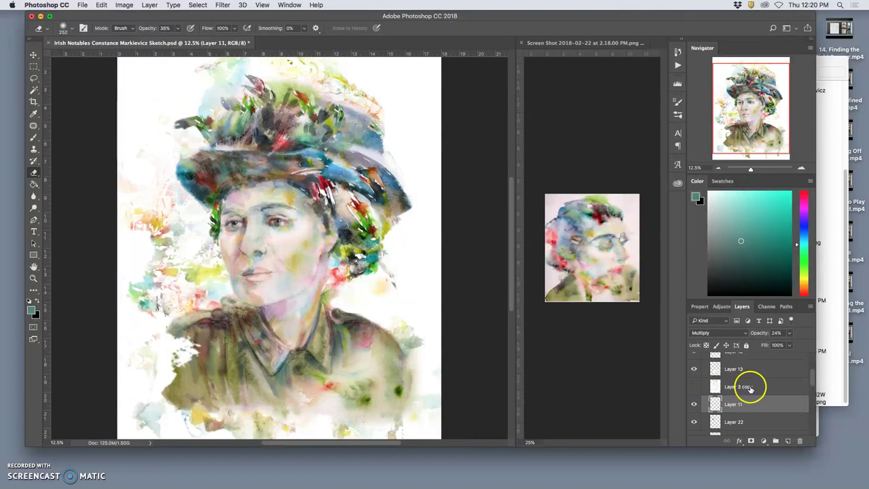
pyautogui.click(694, 387)
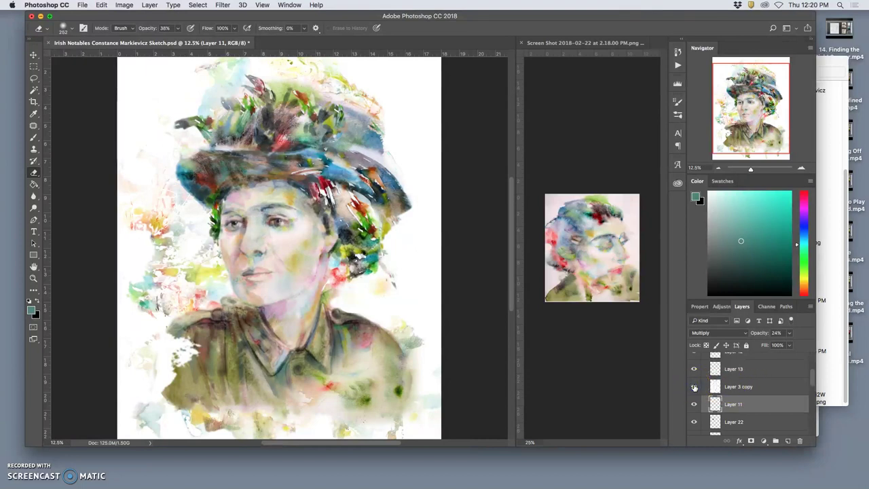
pyautogui.click(693, 387)
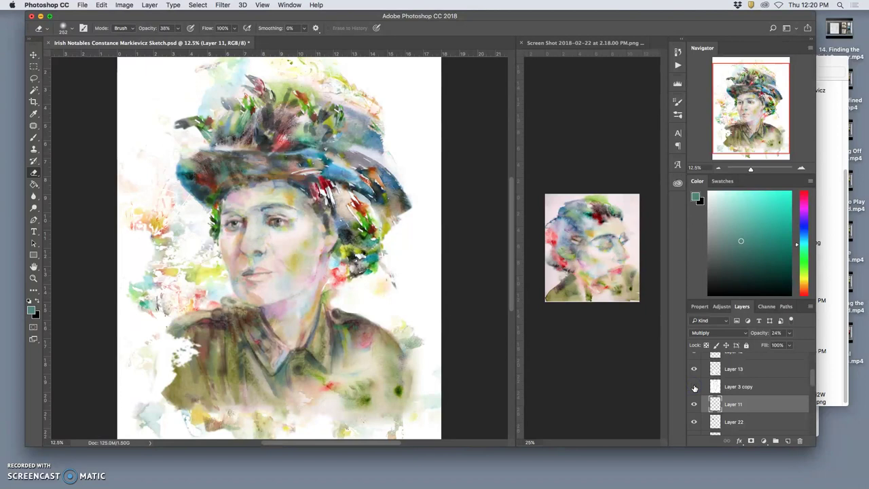
# Check the effect of Layer 3 copy once more at a closer view of the face and jacket, and delete the layer.
pyautogui.press('super+minus')
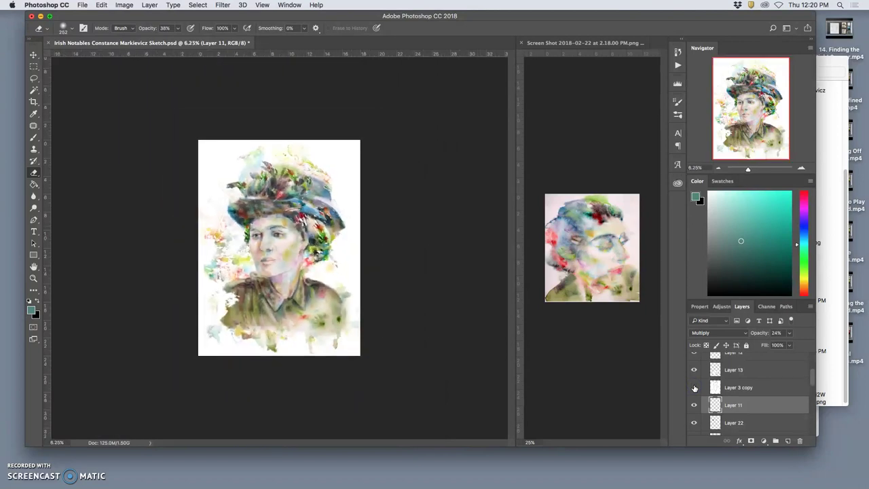
pyautogui.press('super+plus')
pyautogui.press('super+plus')
pyautogui.press('super+plus')
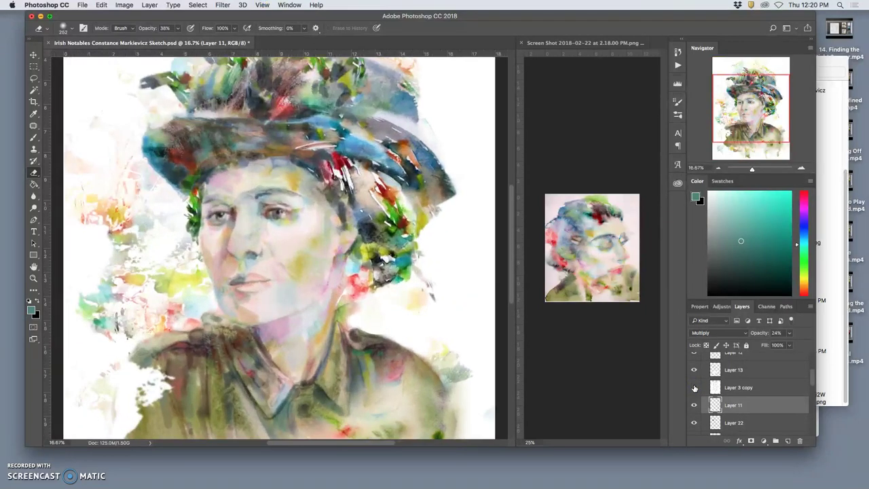
pyautogui.click(693, 387)
pyautogui.click(693, 387)
pyautogui.click(694, 386)
pyautogui.click(739, 387)
pyautogui.press('BackSpace')
# Hide Layer 13 to examine what it adds to the face and jacket.
pyautogui.click(695, 370)
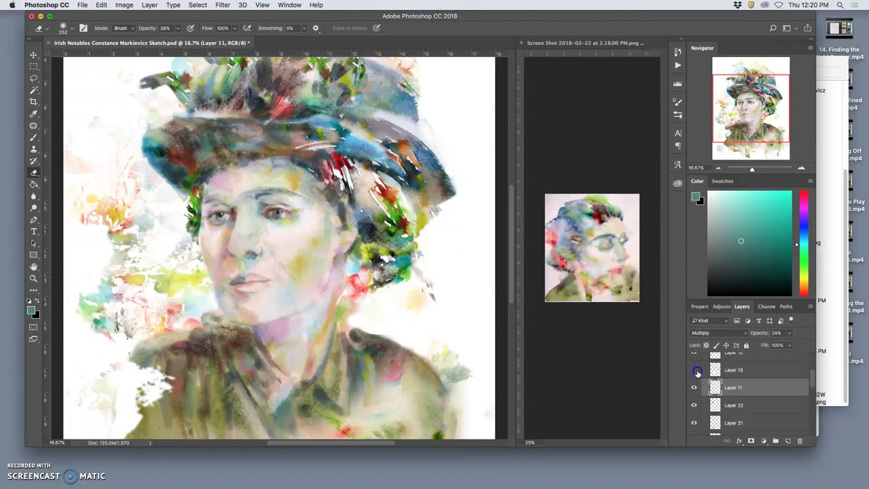